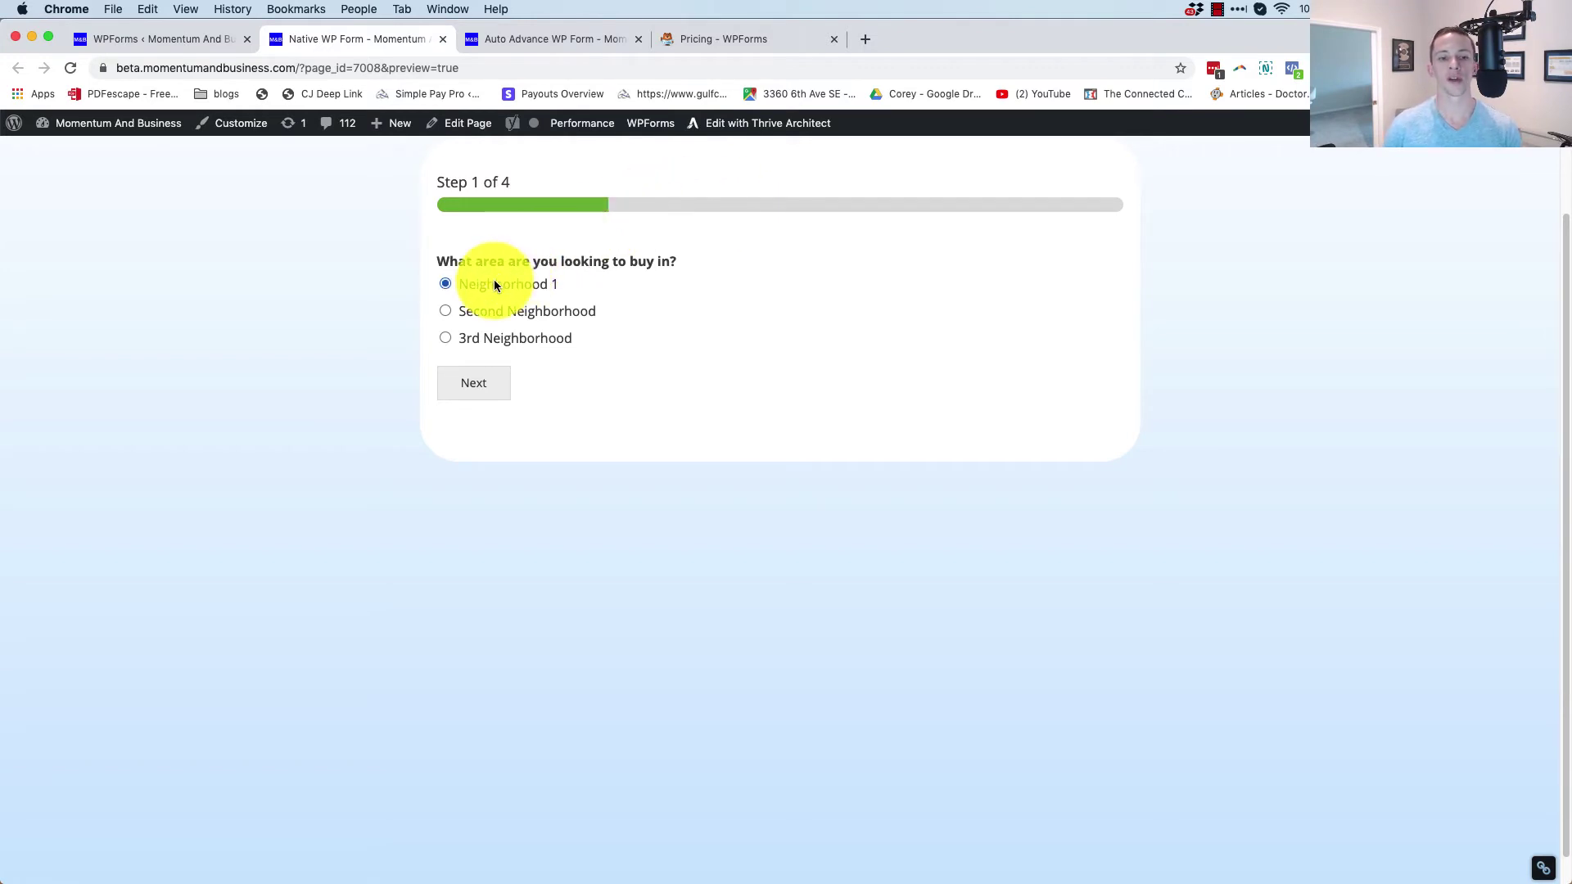
# - Advance the standard form to step 3, answering Yes and moving within the next month, then view the Auto Advance form
pyautogui.click(473, 385)
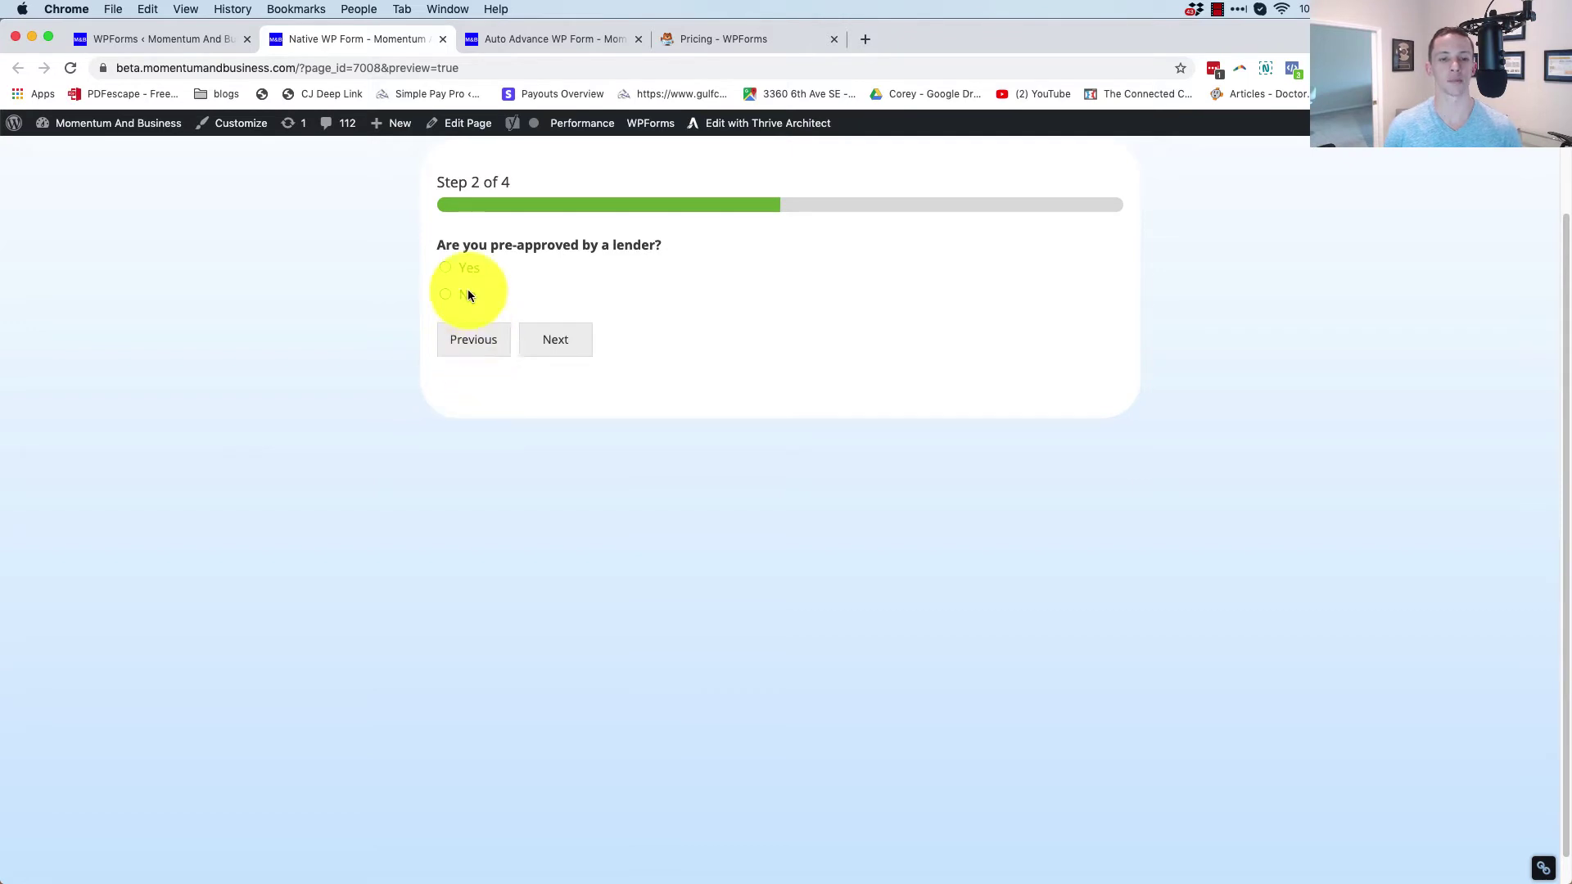
pyautogui.click(465, 267)
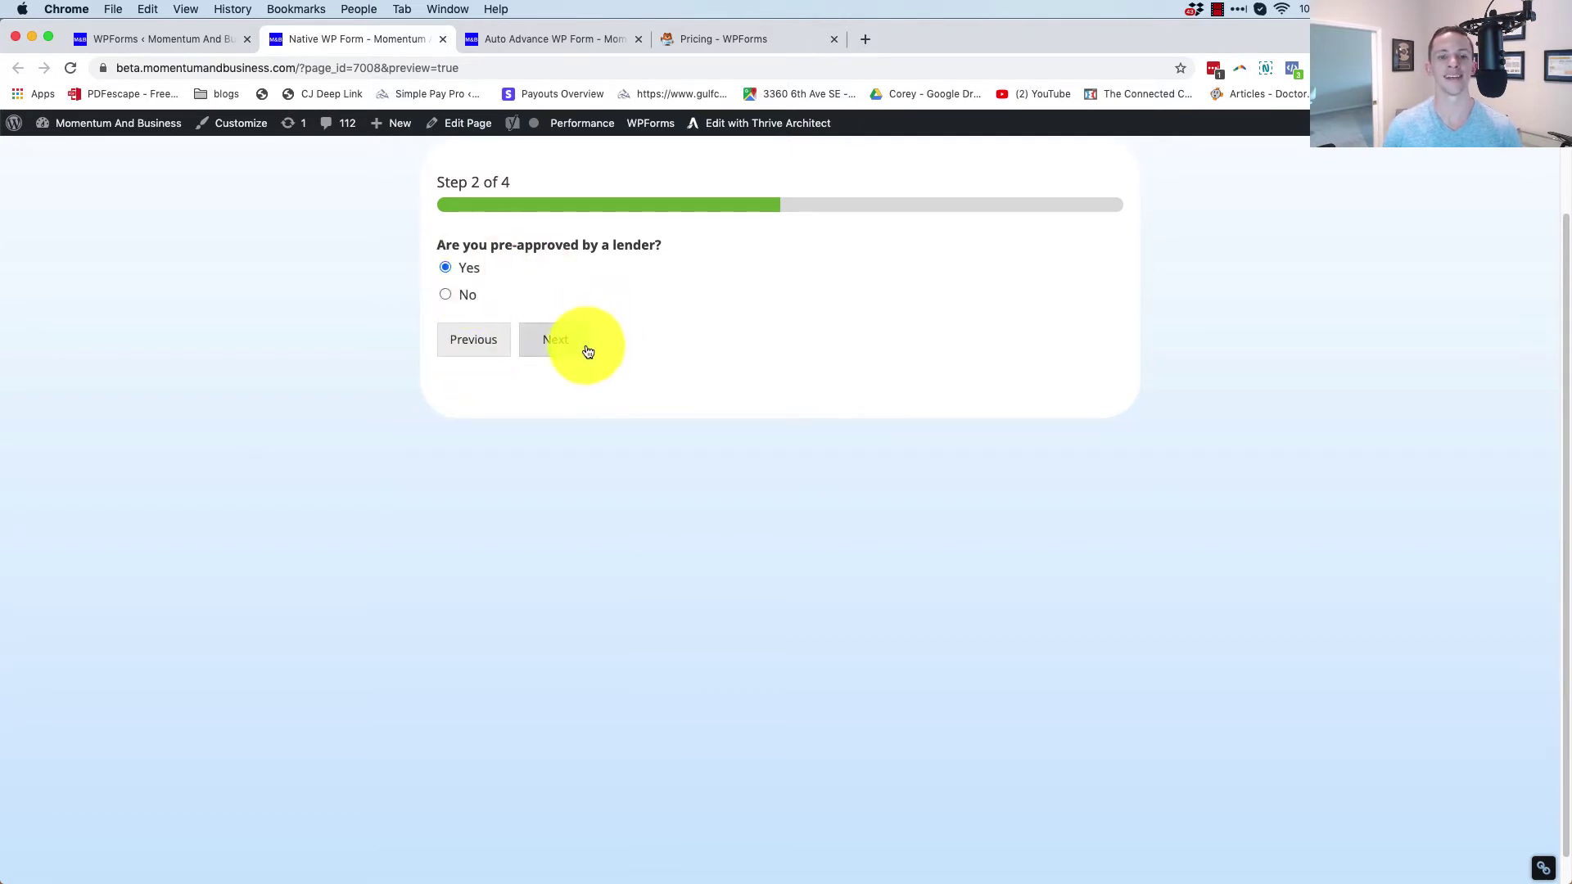
pyautogui.click(586, 348)
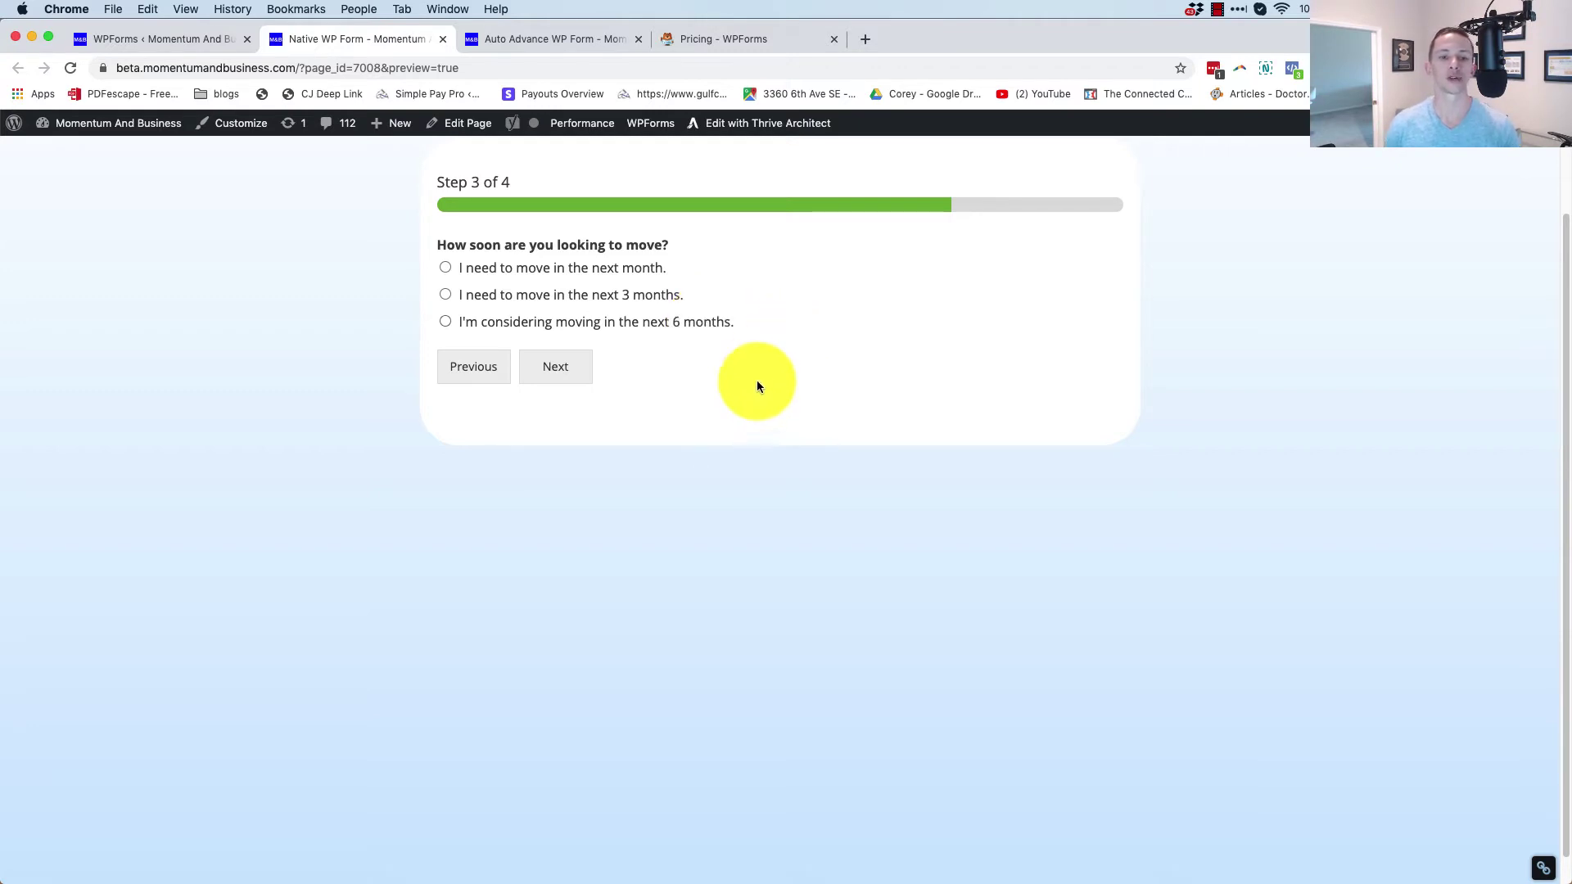
pyautogui.click(530, 268)
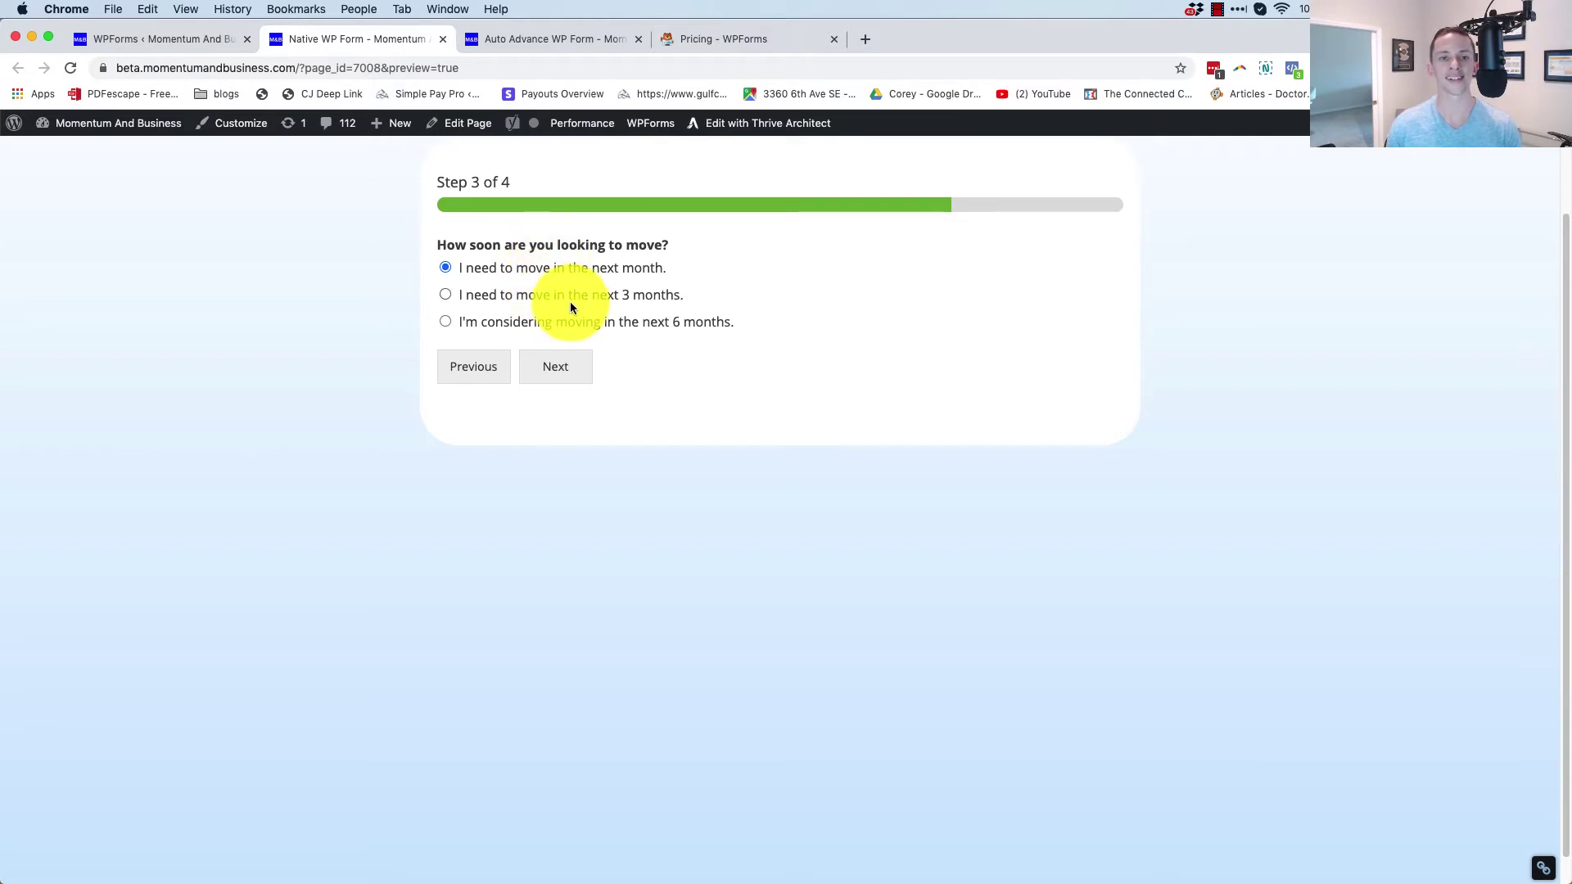
pyautogui.click(575, 45)
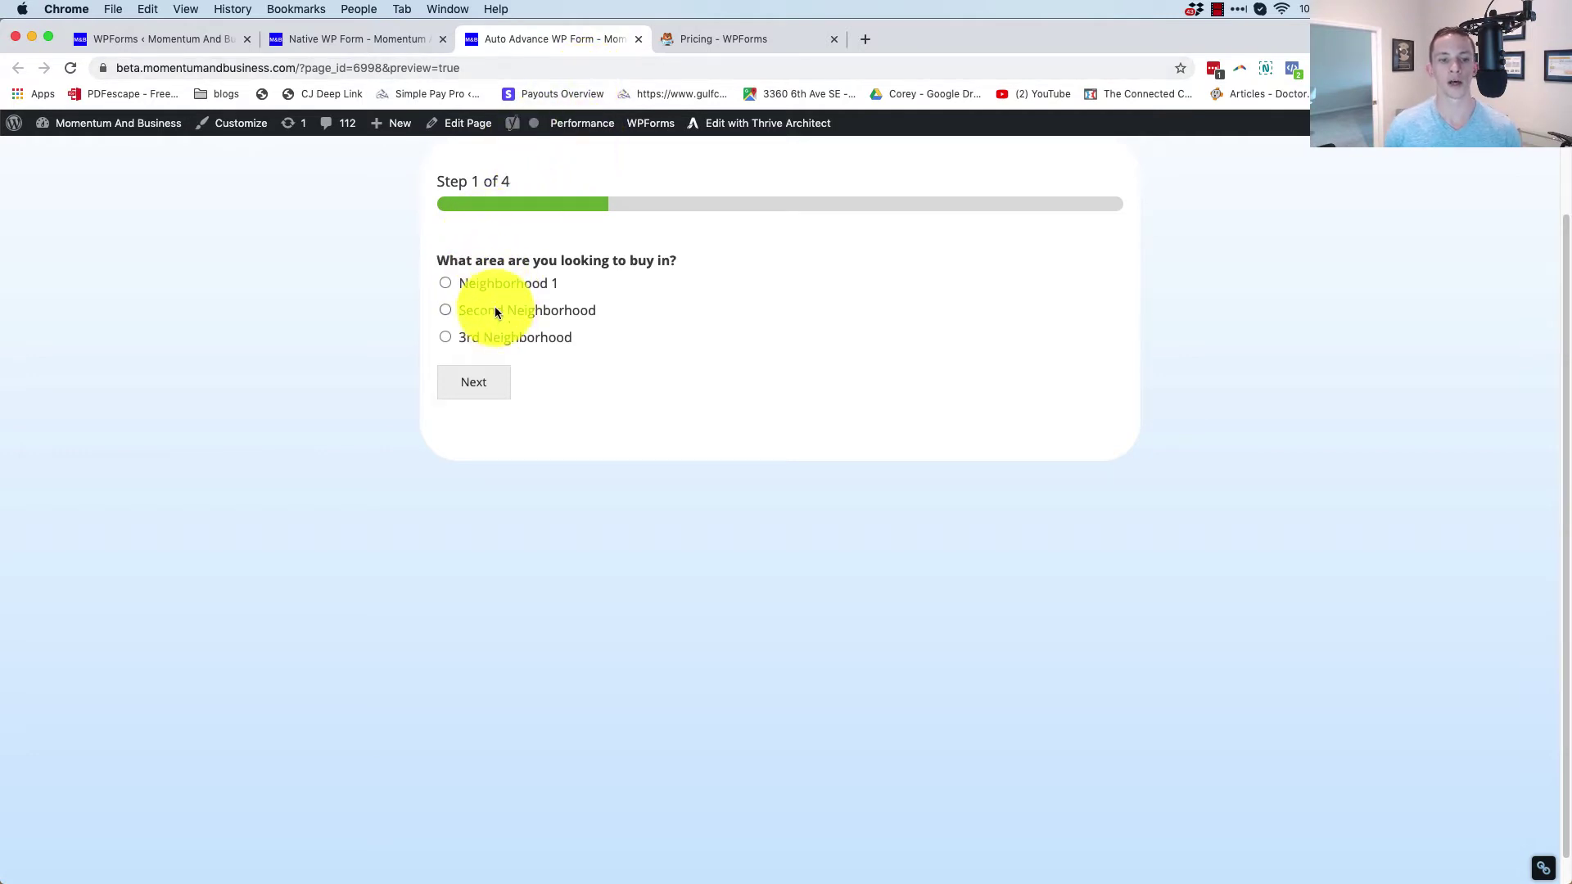
# - Pick Neighborhood 1, Yes, go back, answer No, choose next 3 months to reach step 4, then view pricing
pyautogui.click(481, 283)
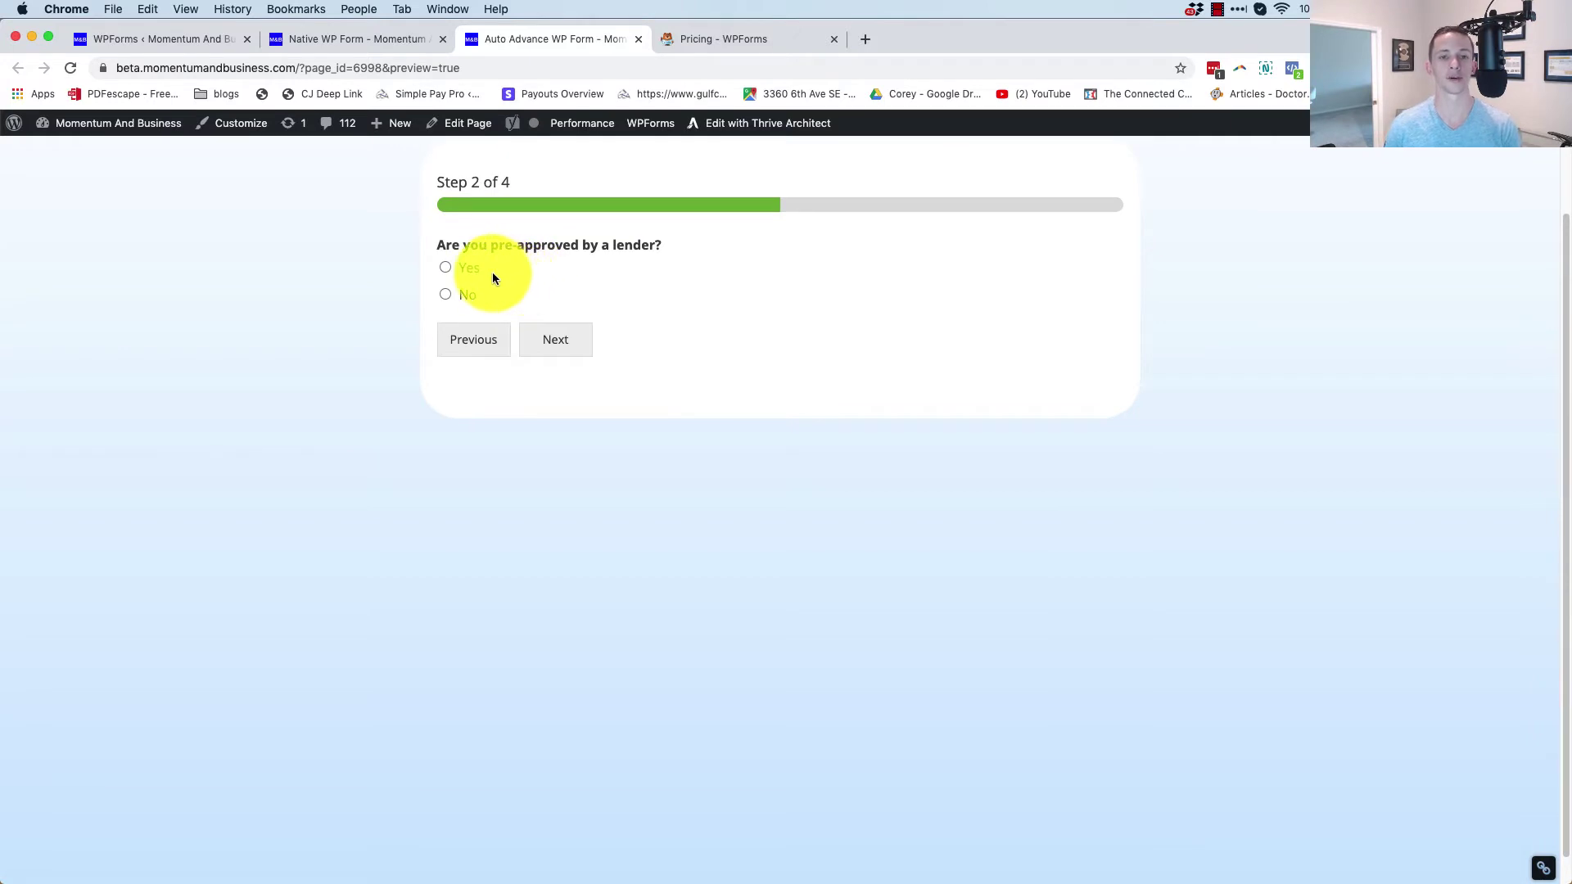
pyautogui.click(459, 271)
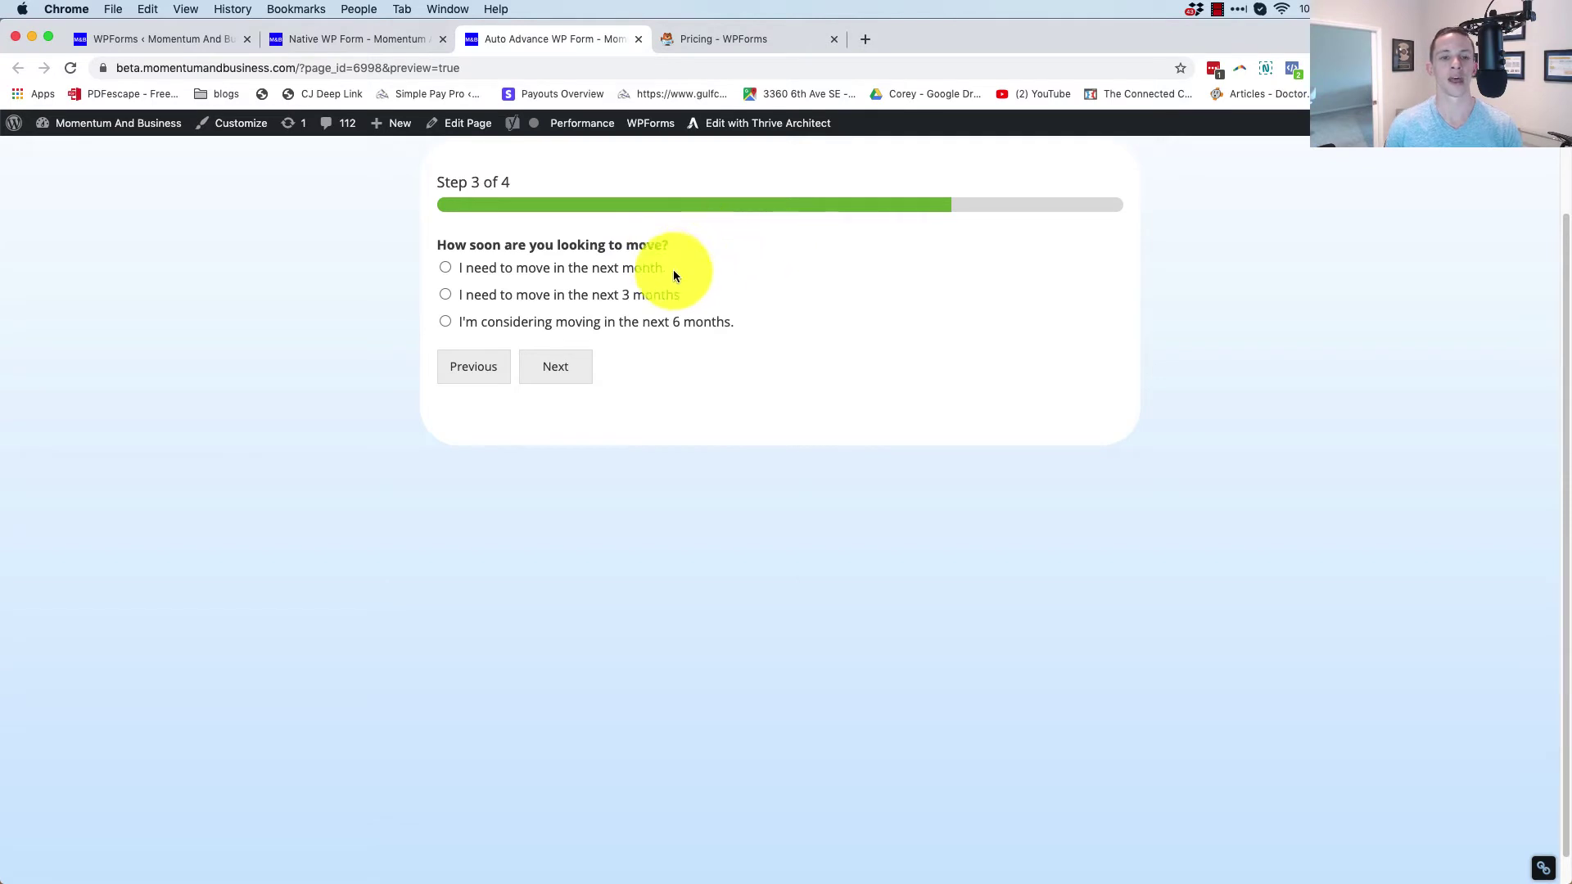
pyautogui.click(487, 360)
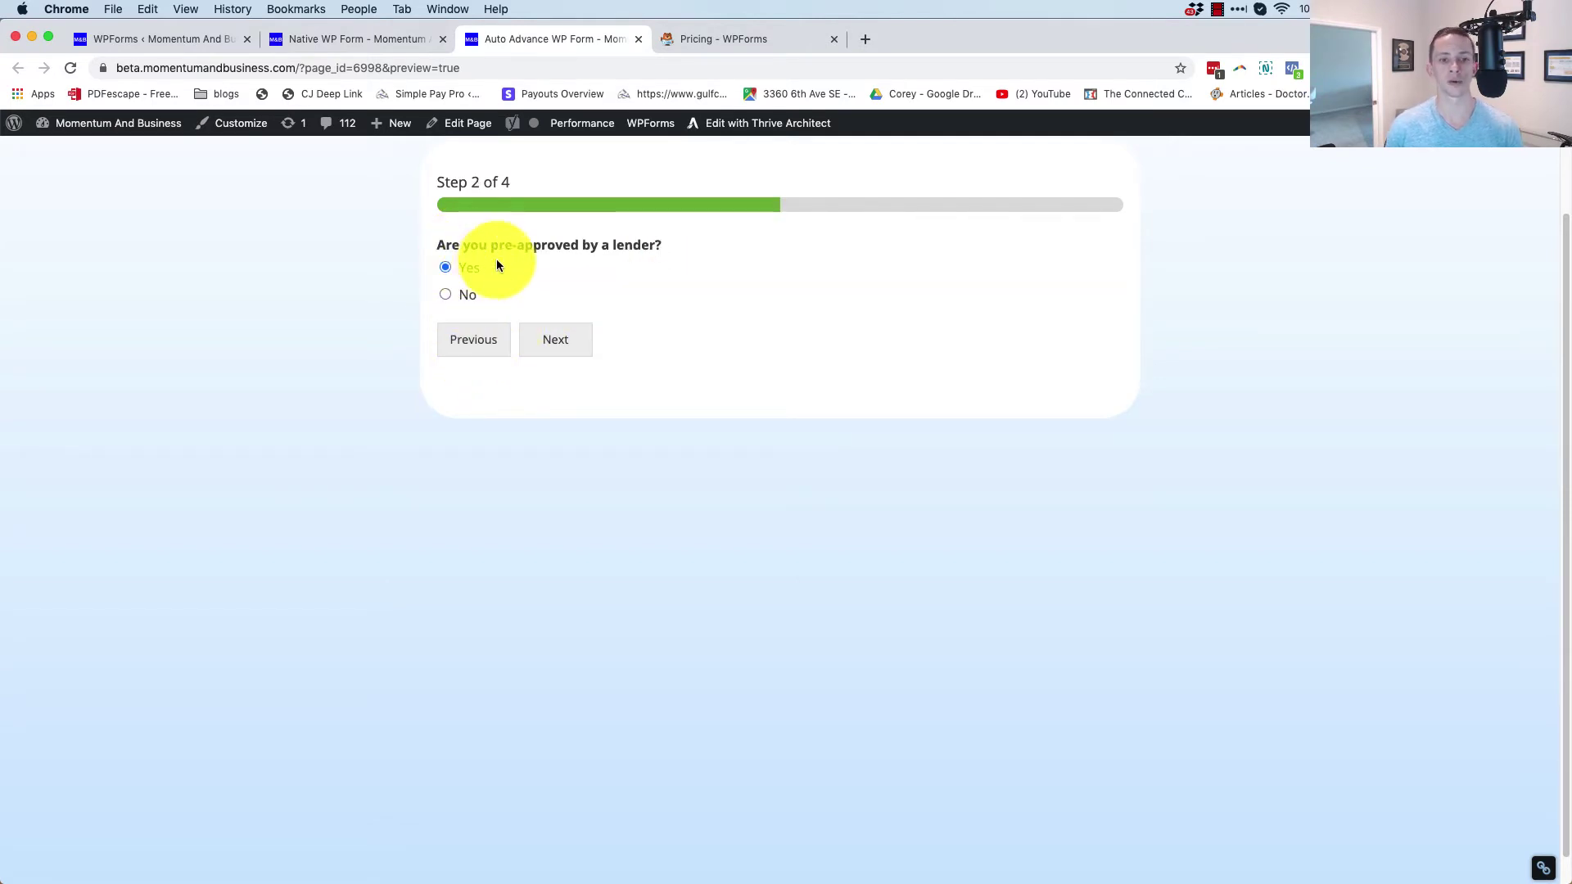
pyautogui.click(466, 296)
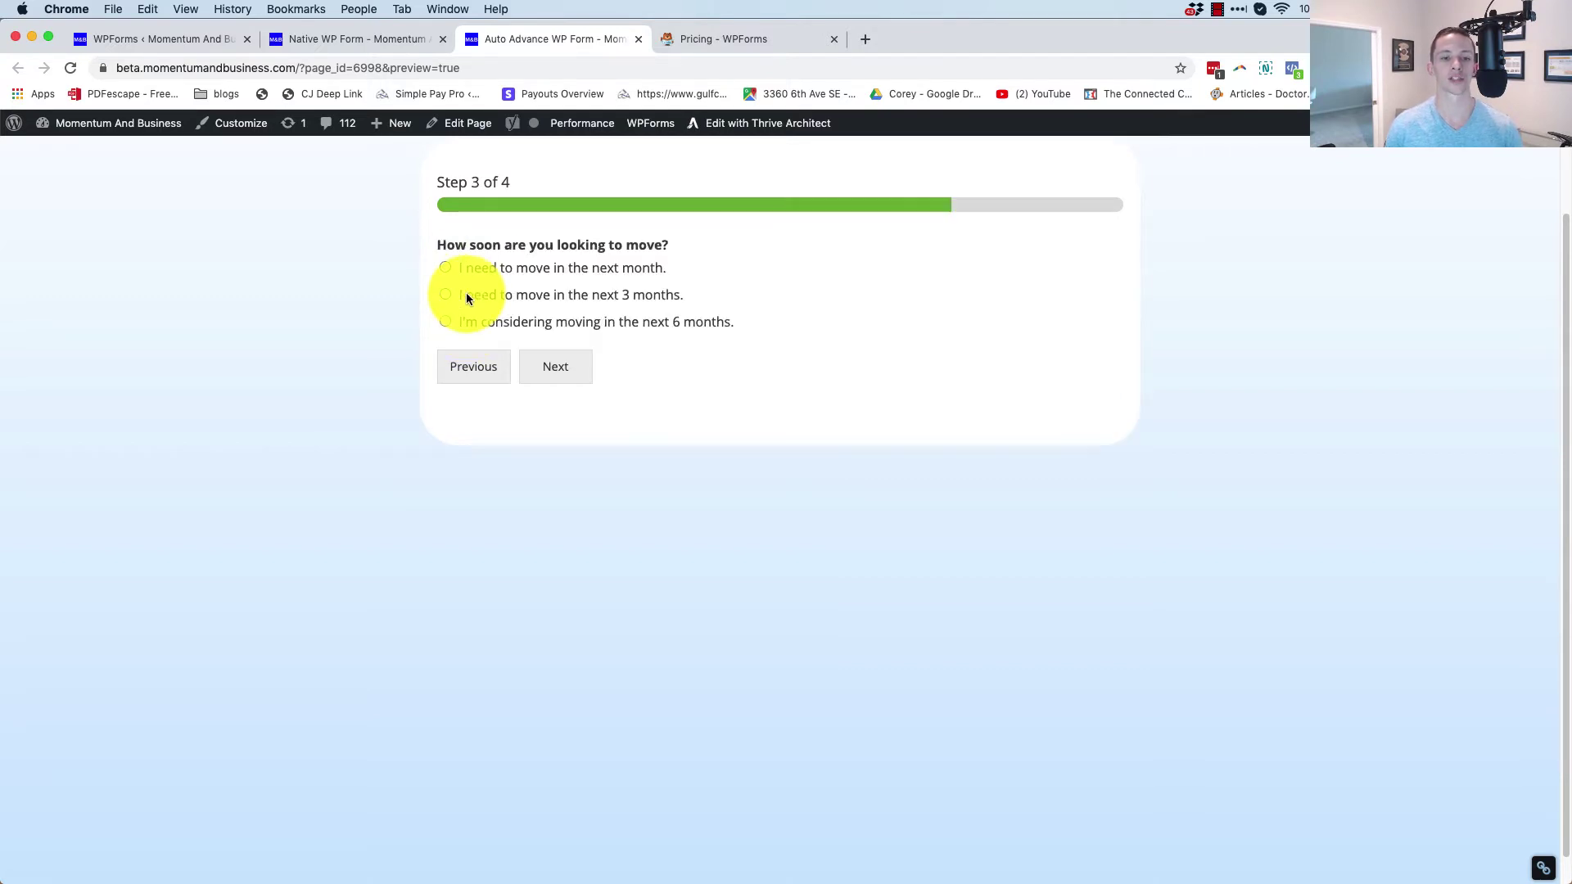
pyautogui.click(655, 295)
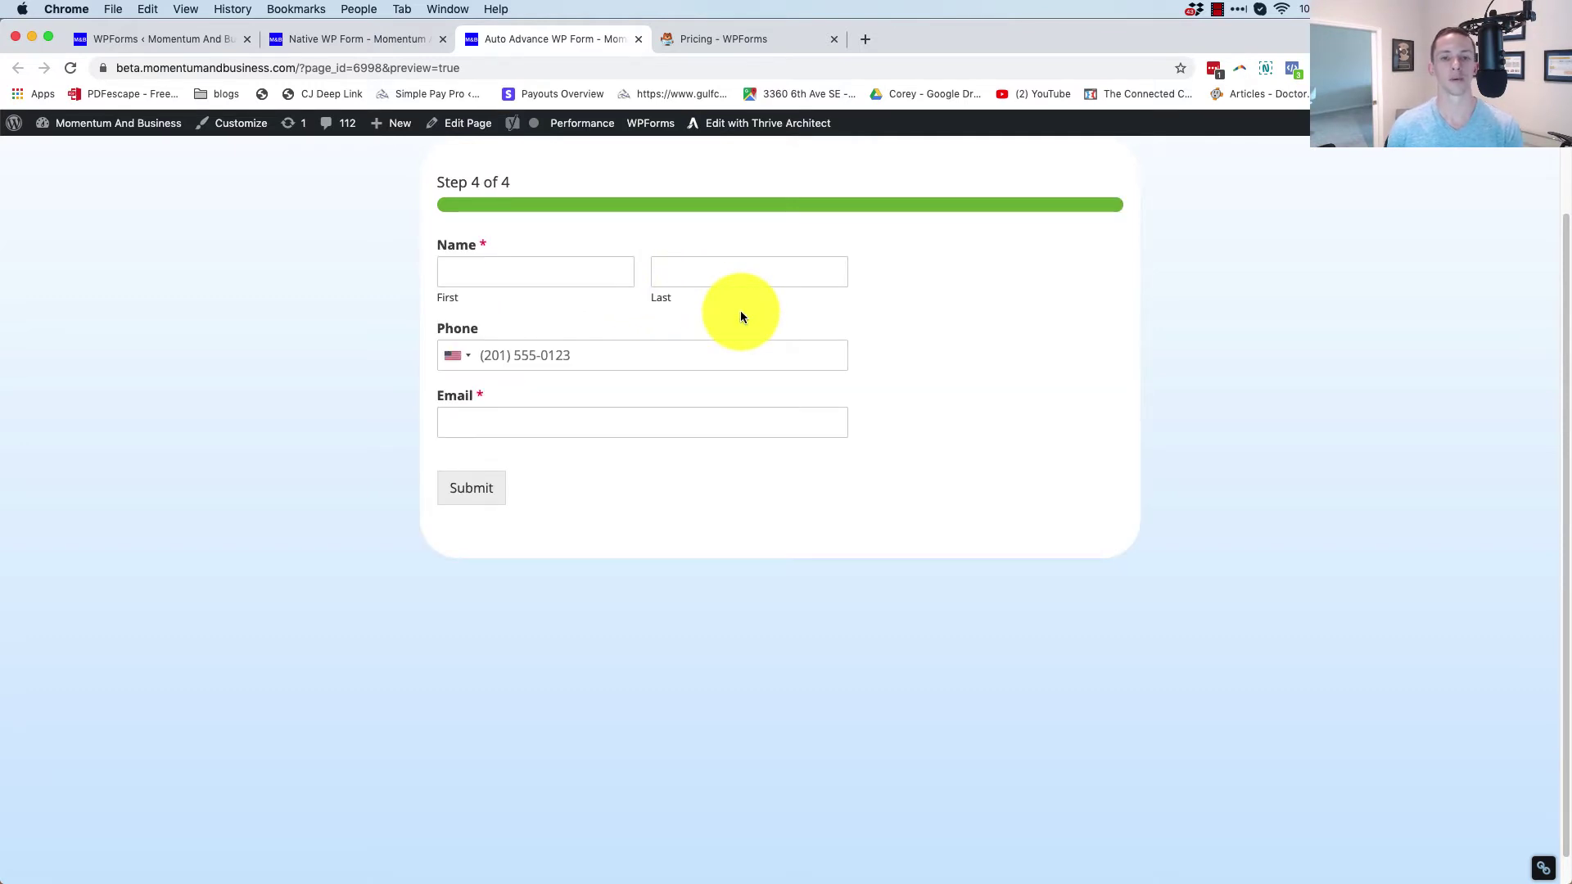
pyautogui.click(753, 36)
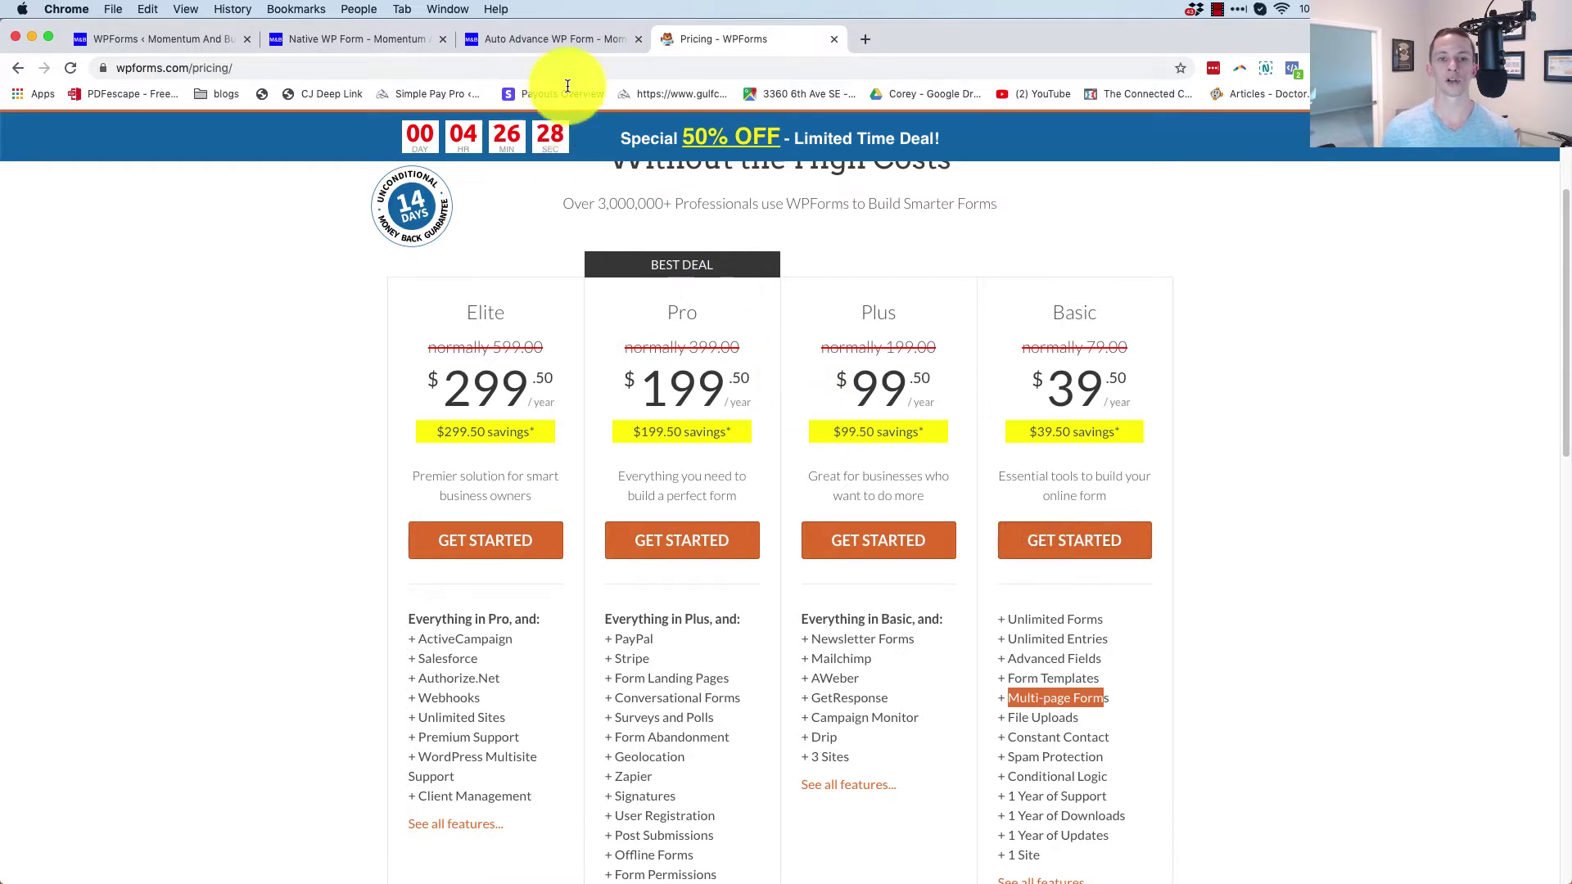
# - Switch back to the Auto Advance WP Form browser tab
pyautogui.click(572, 39)
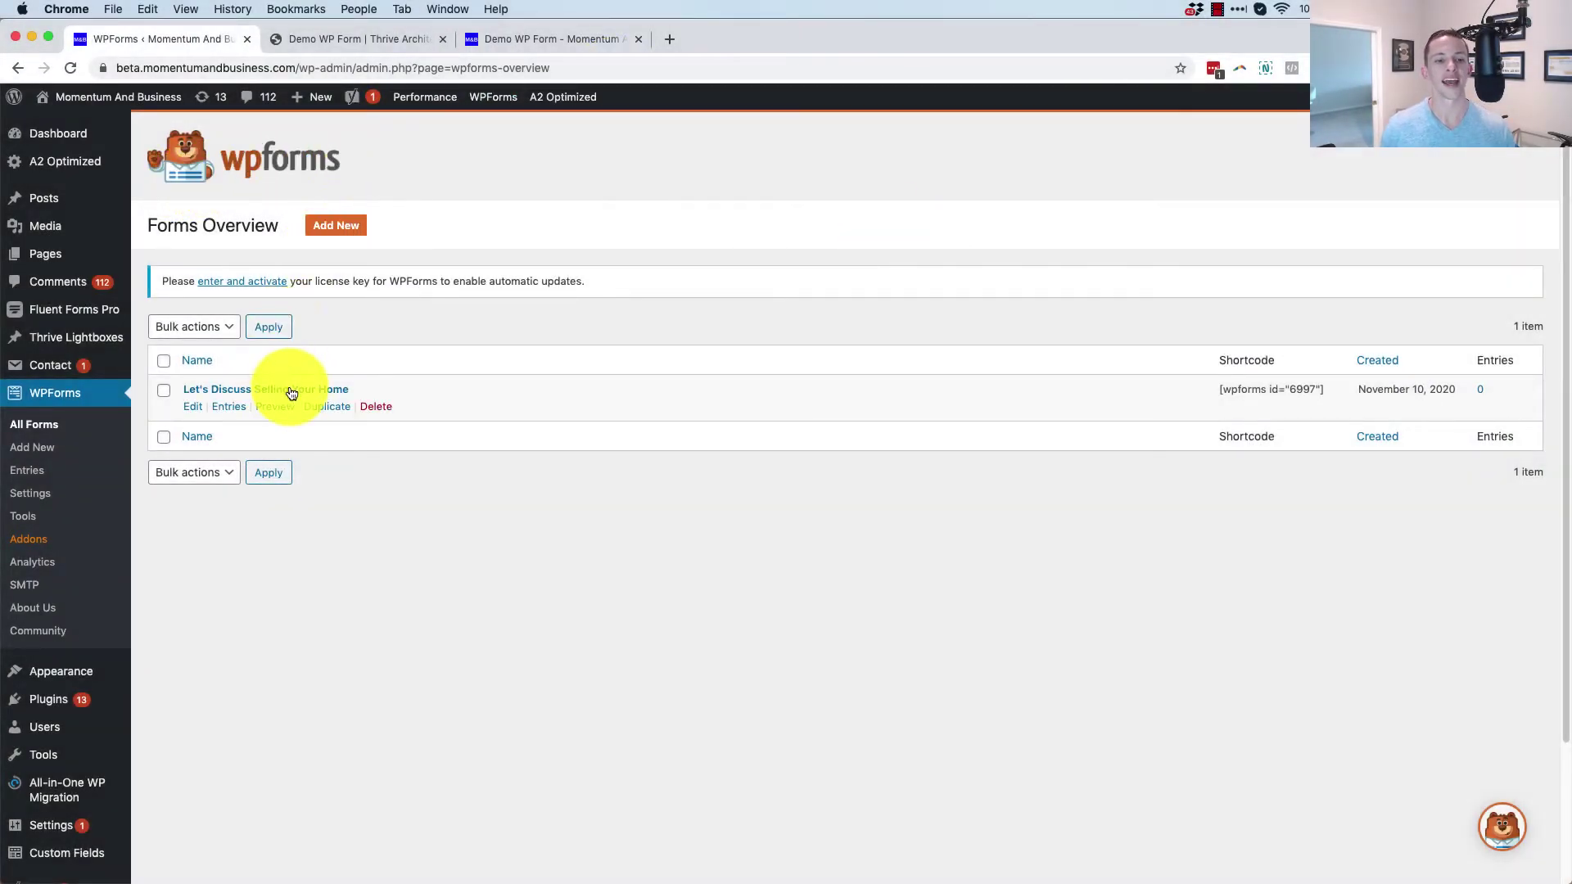
# - View the Demo WP Form page preview, check its shortcode in Thrive Architect, and return to the preview
pyautogui.click(547, 49)
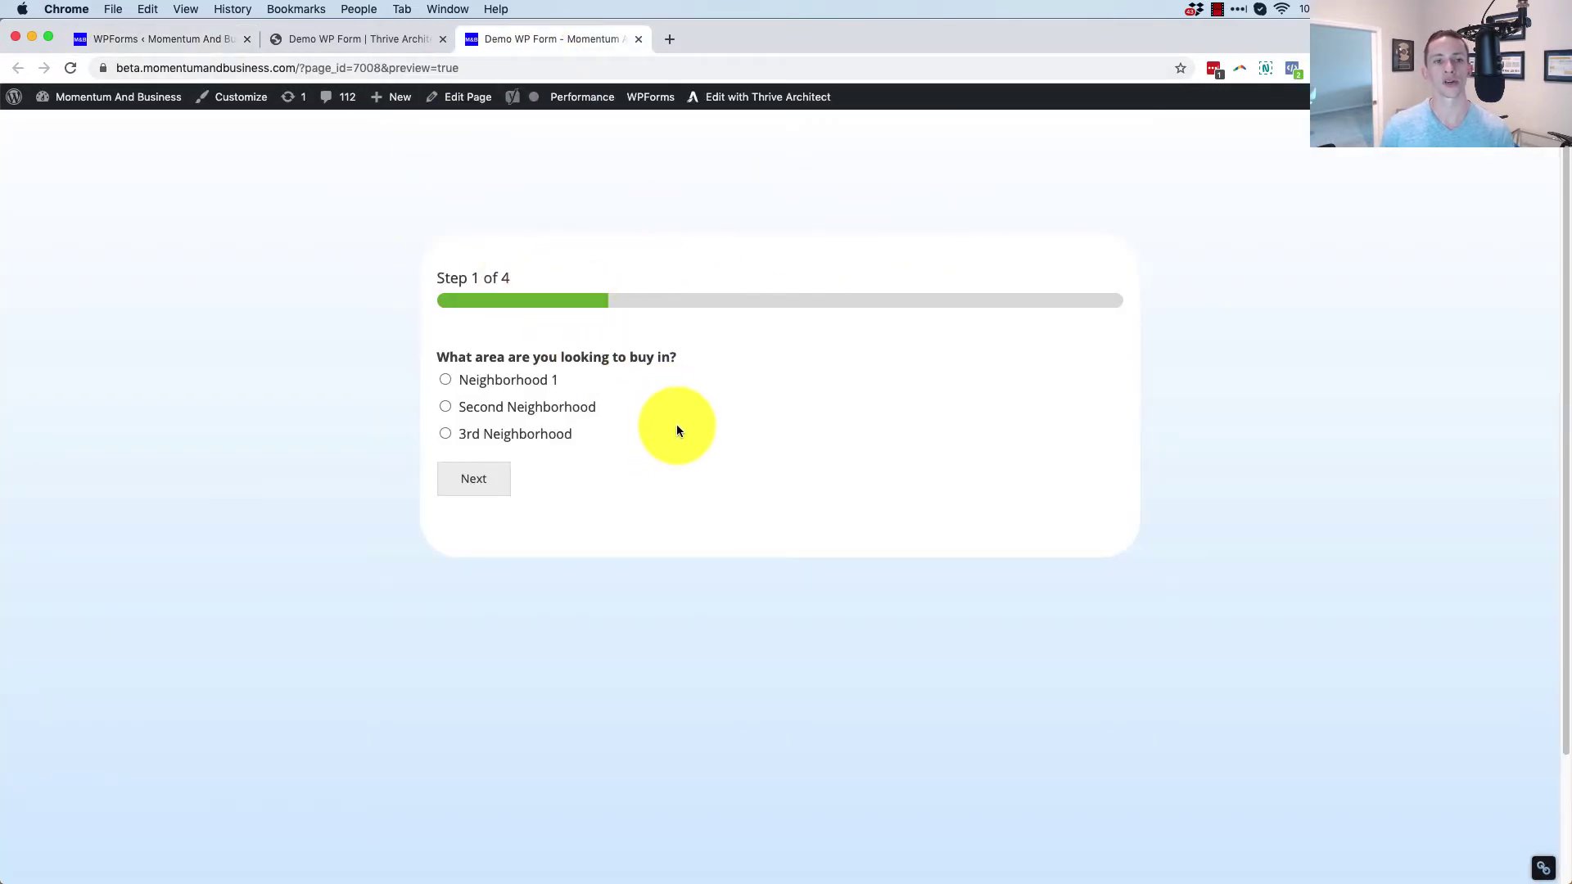
pyautogui.click(395, 38)
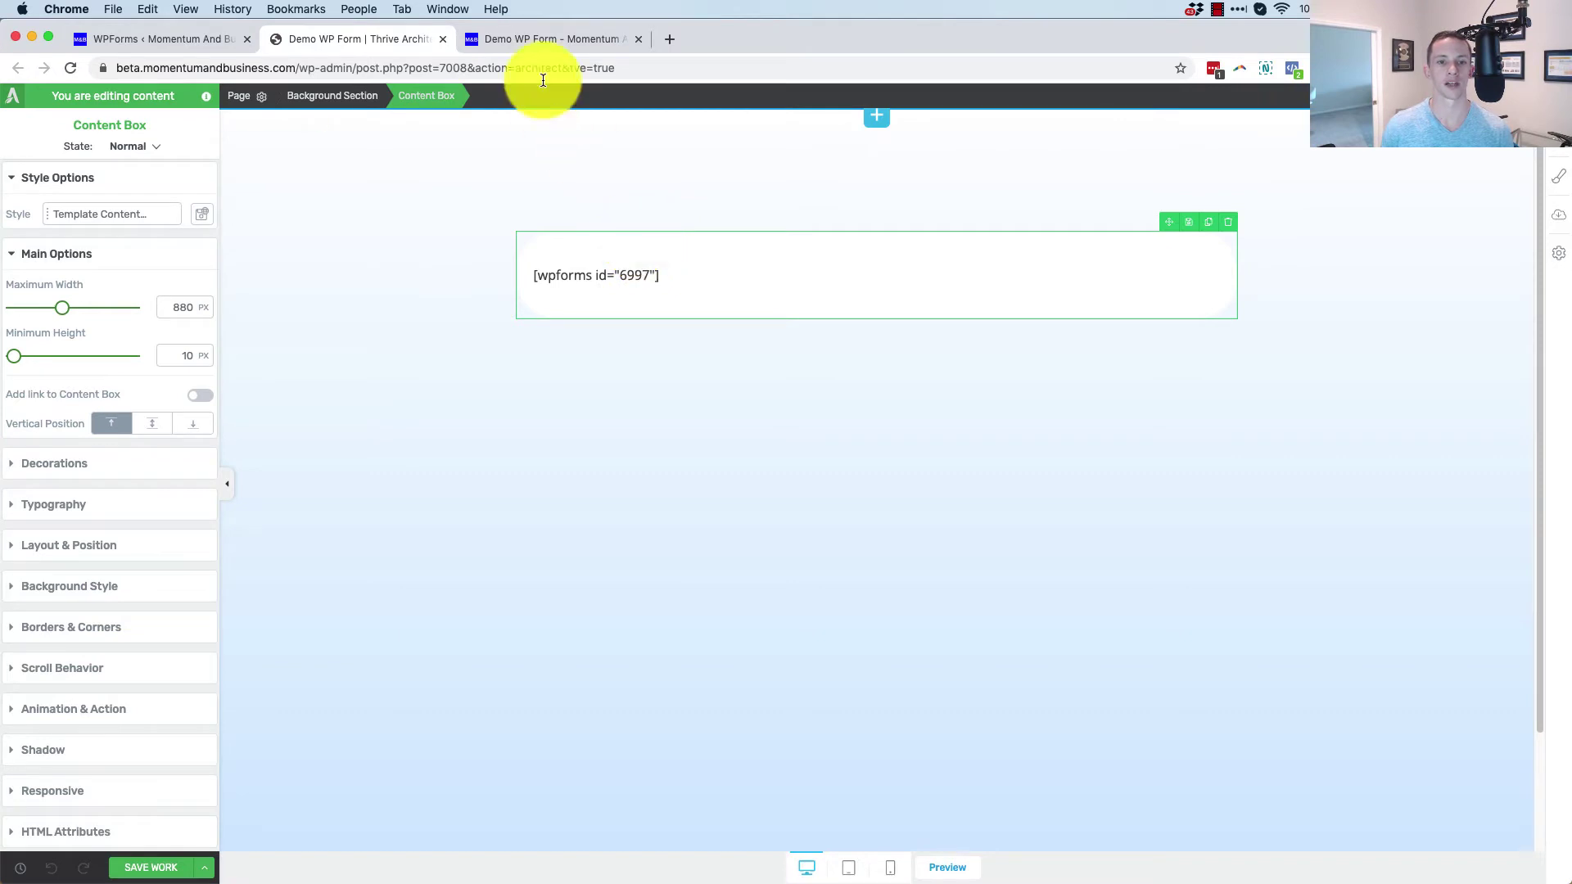
pyautogui.click(547, 48)
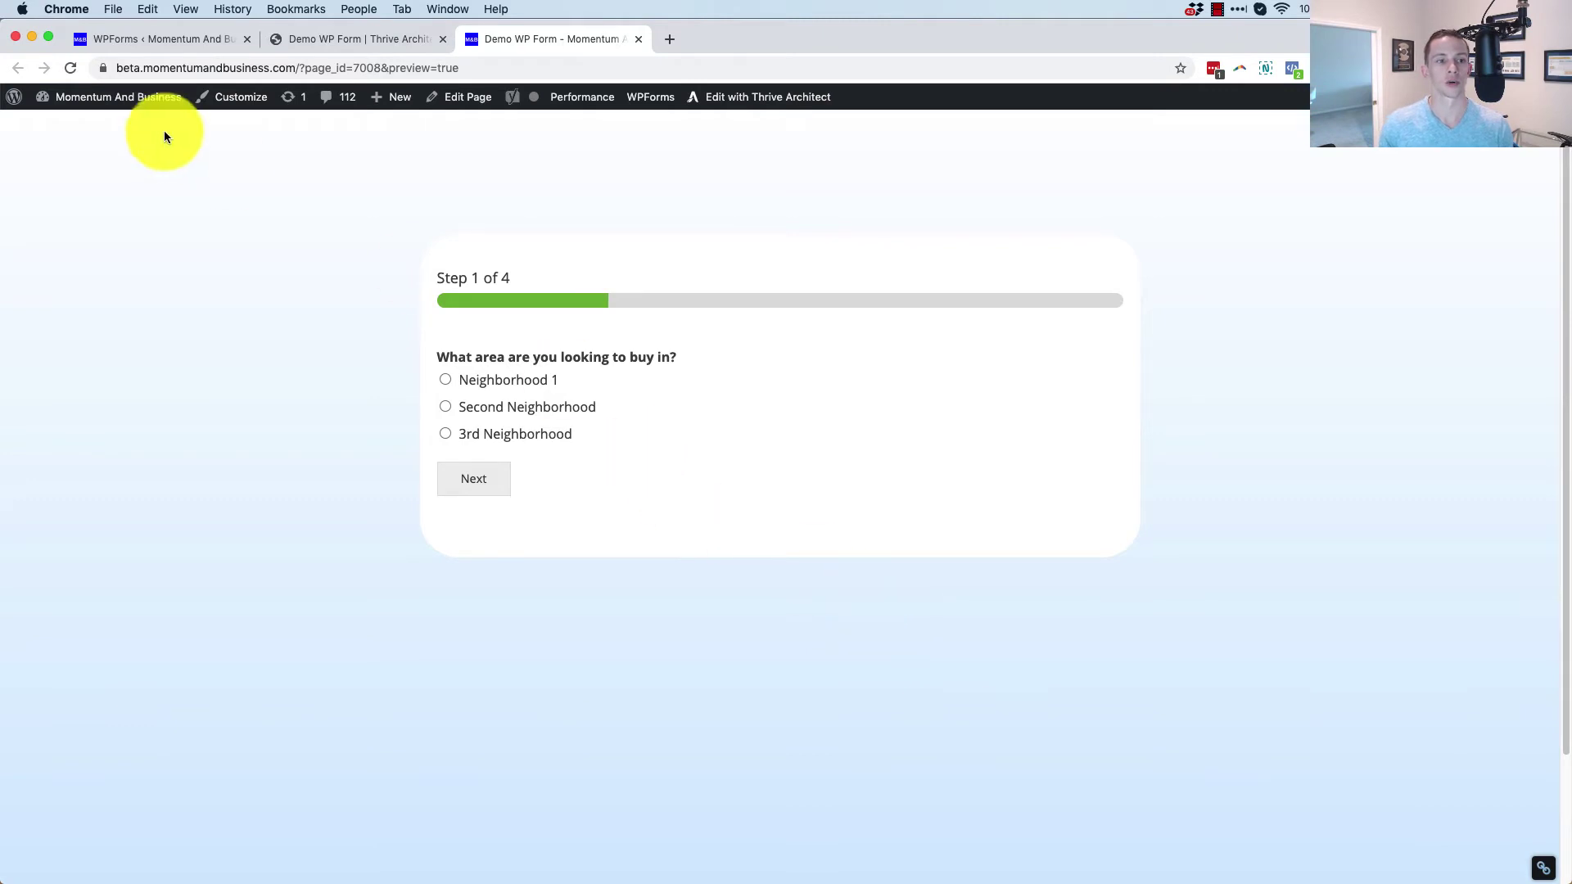
# - Search the plugin directory for 'simple custom css' from Plugins > Add New
pyautogui.click(111, 35)
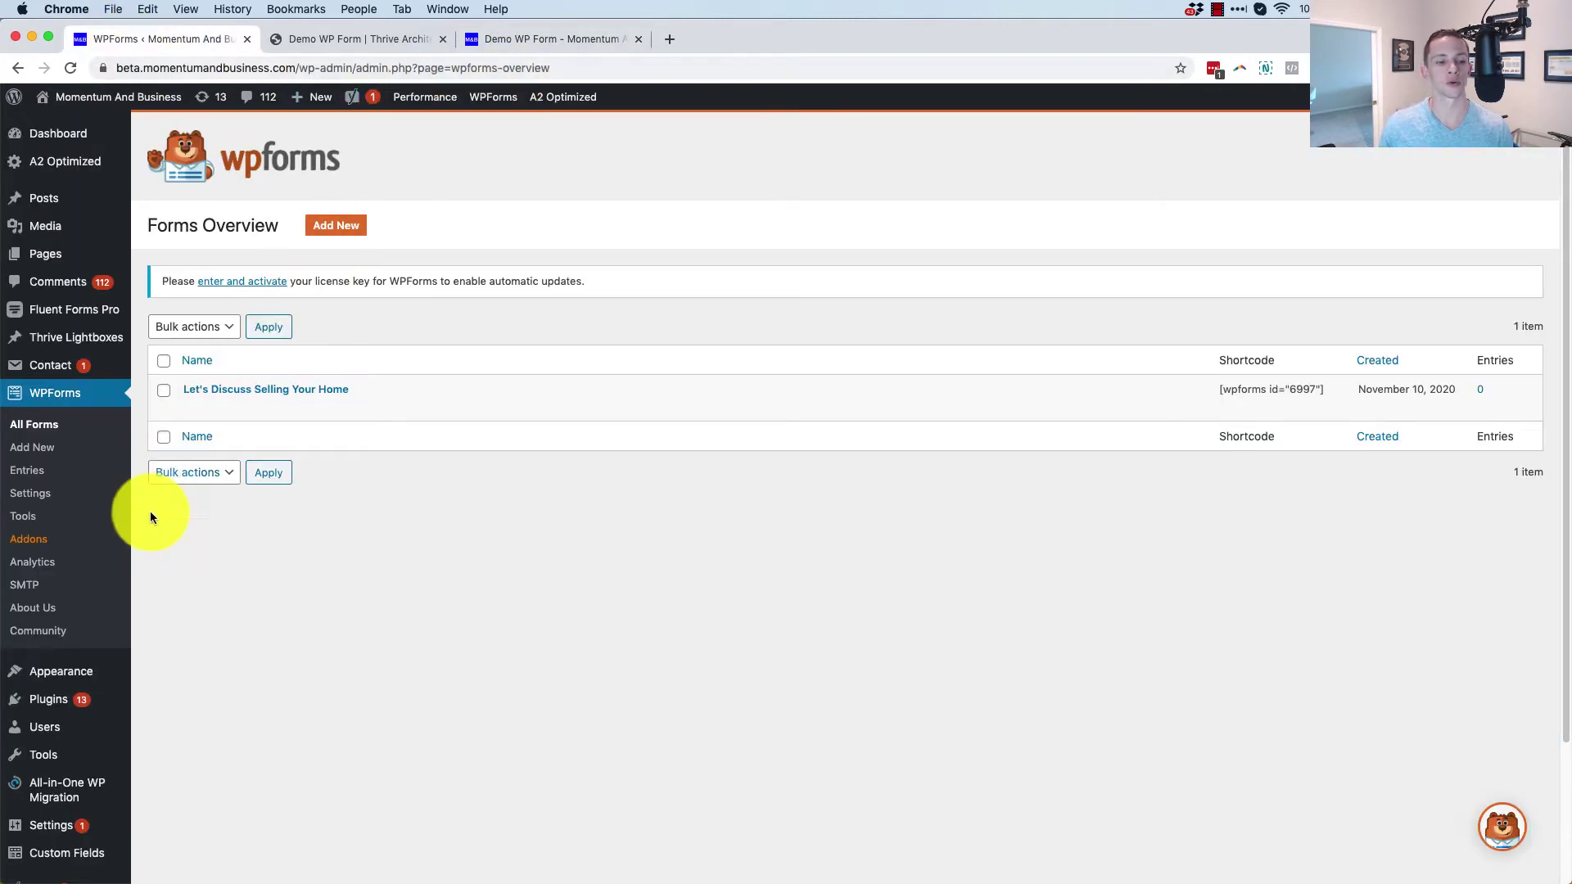
pyautogui.moveTo(50, 697)
pyautogui.click(196, 727)
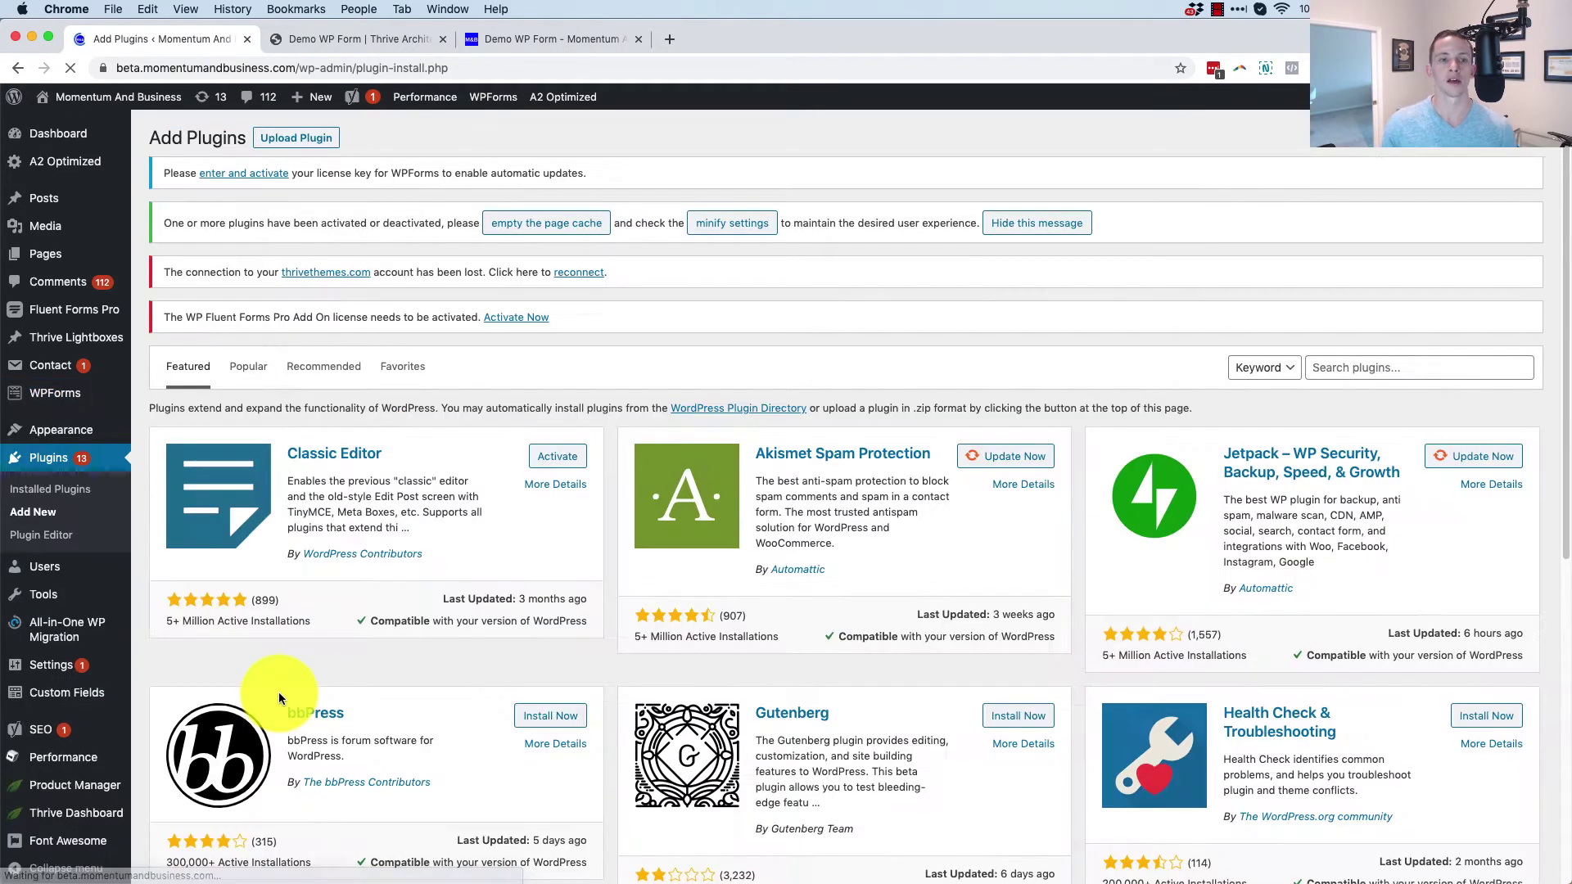
pyautogui.click(1340, 367)
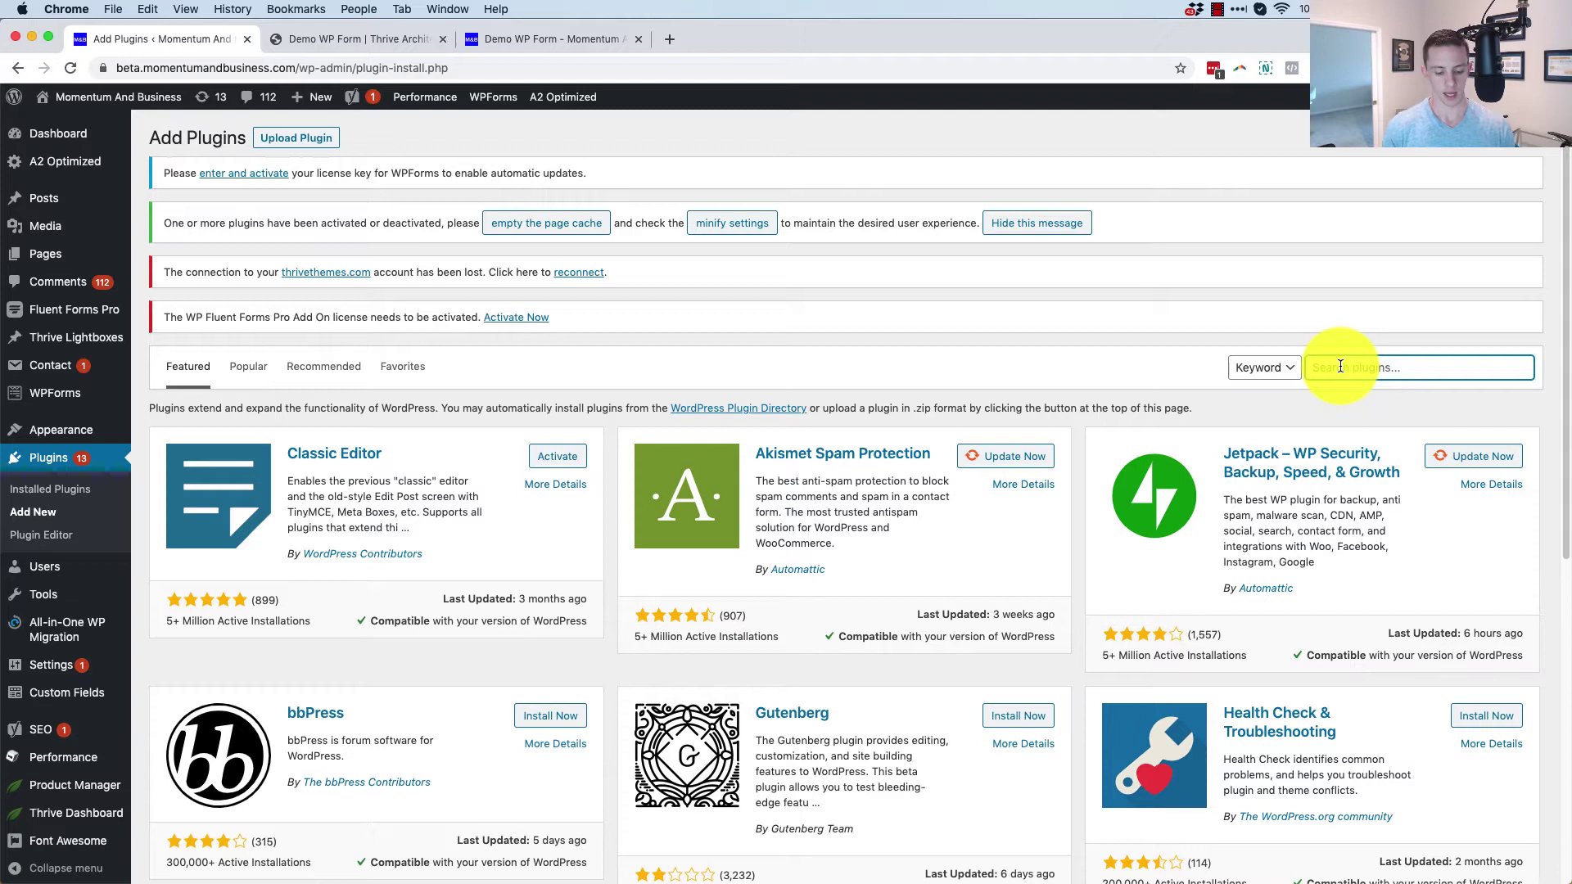
pyautogui.write('simple cust')
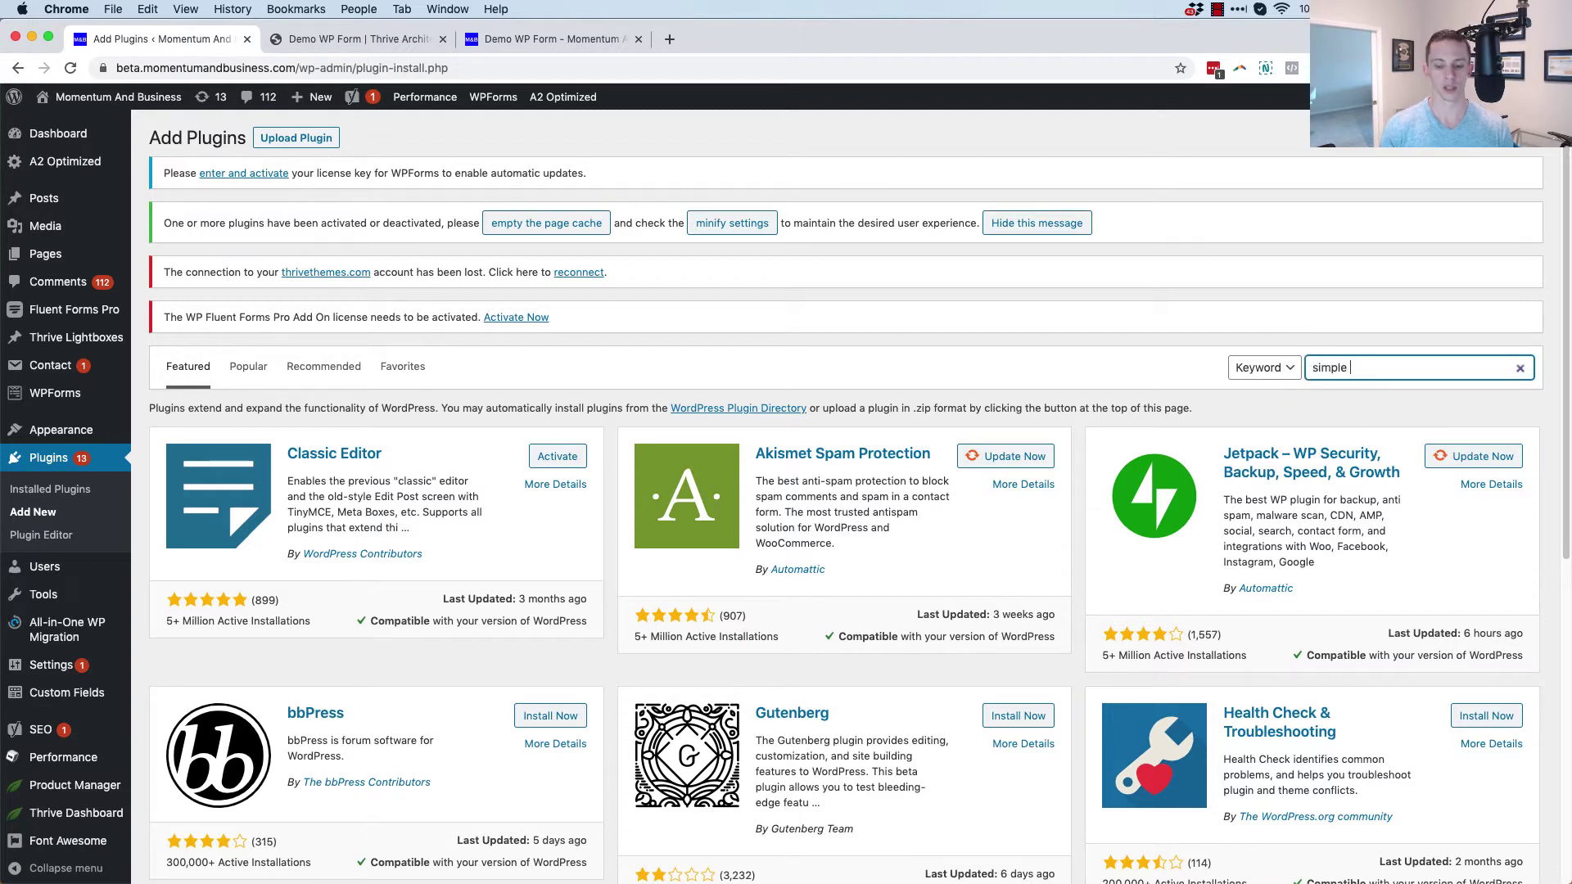
pyautogui.write('om css')
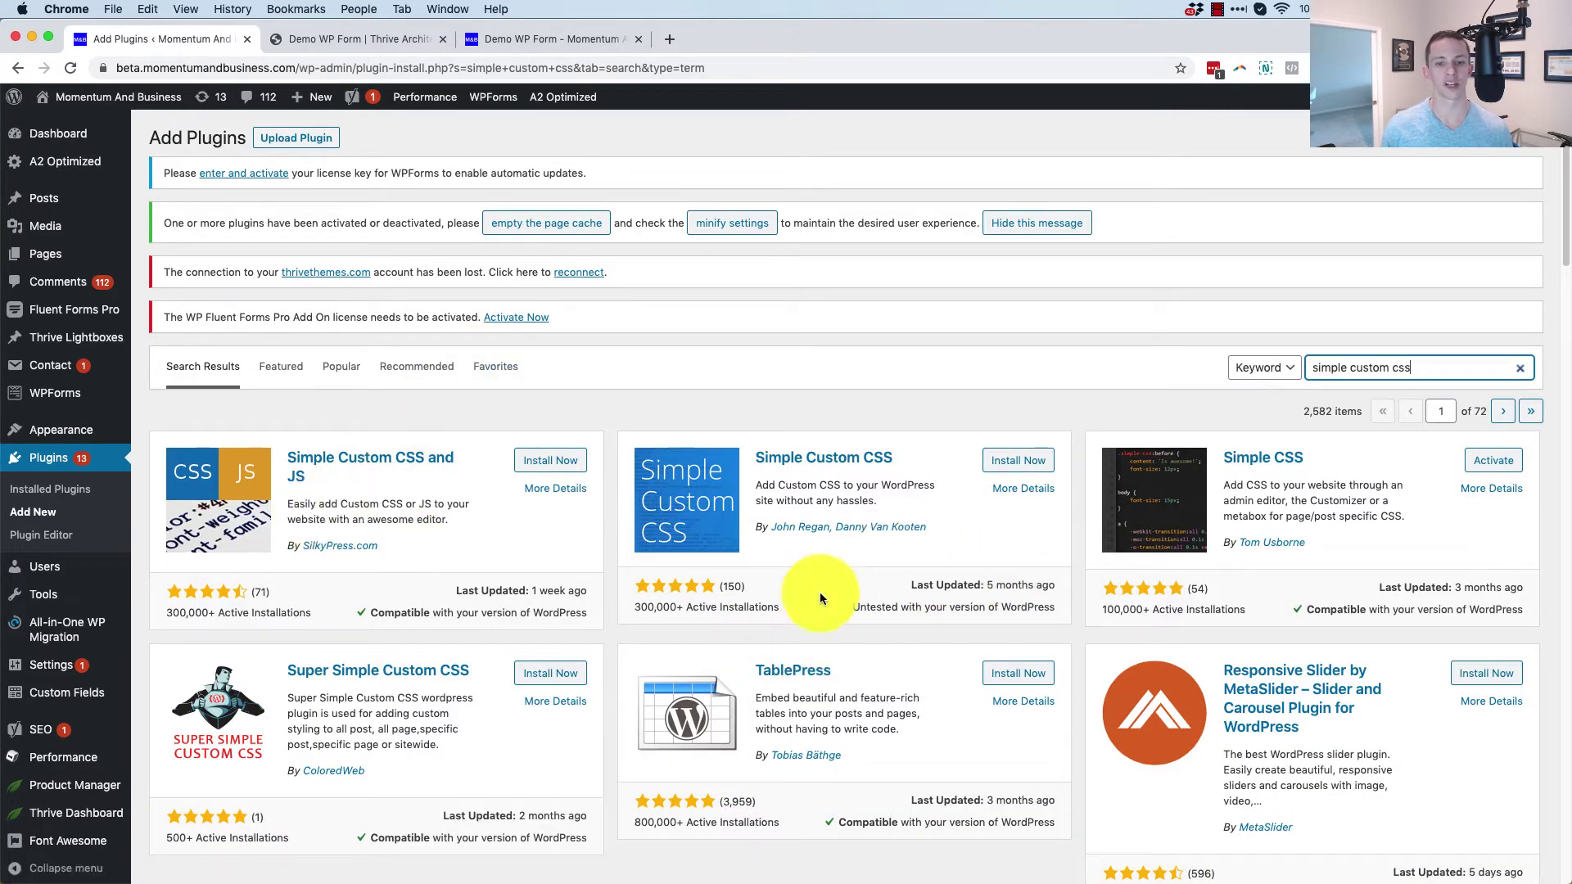
# - Install and activate the Simple Custom CSS and JS plugin
pyautogui.scroll(-3, 884, 655)
pyautogui.scroll(3, 736, 549)
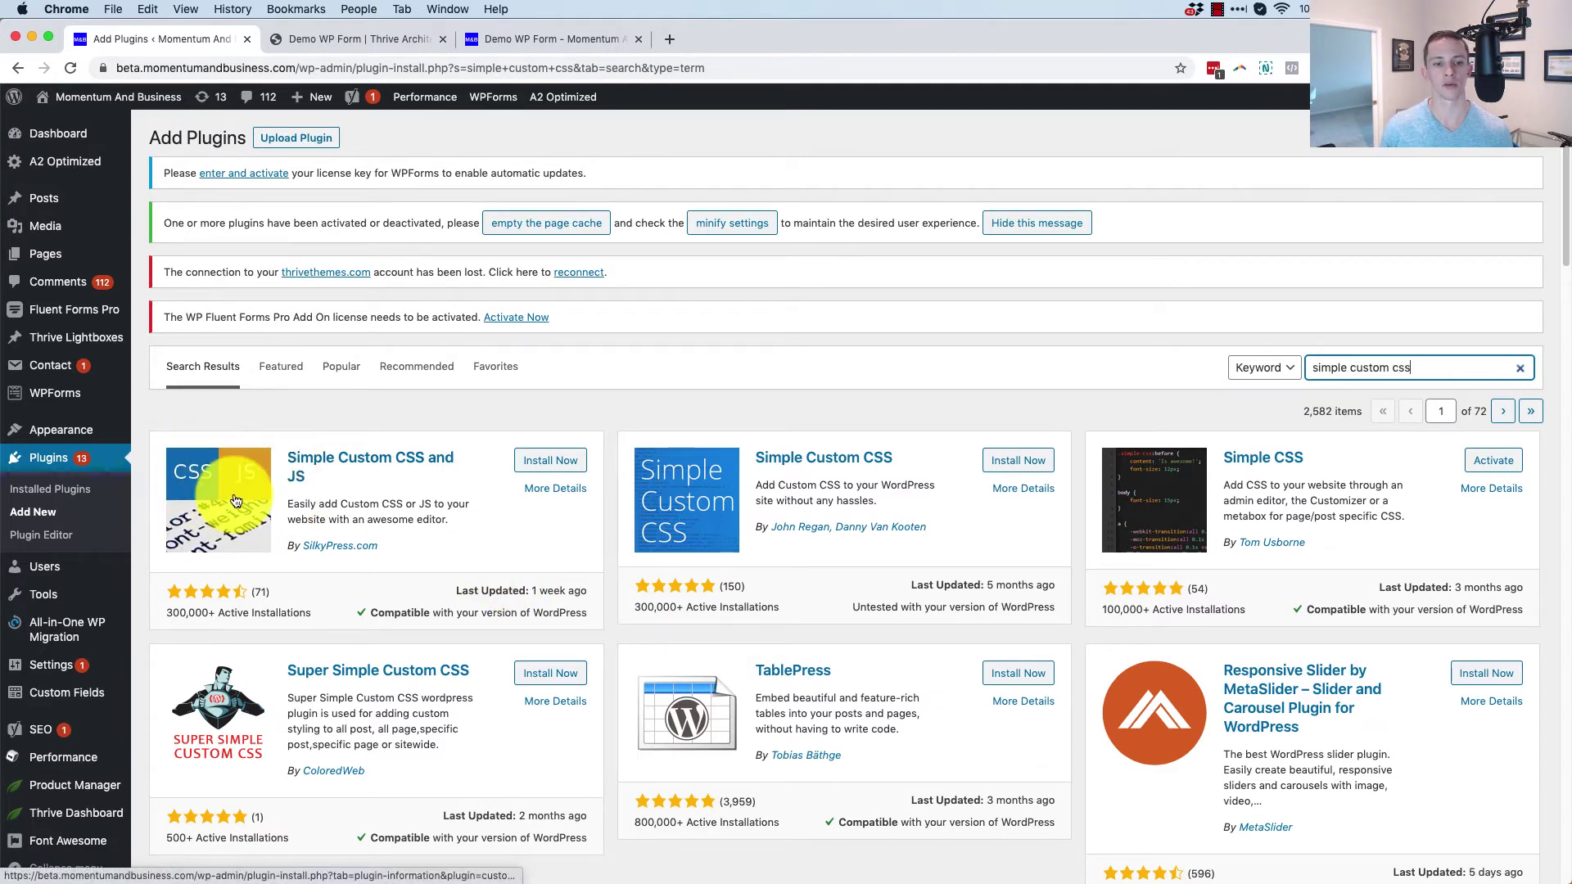
pyautogui.click(542, 461)
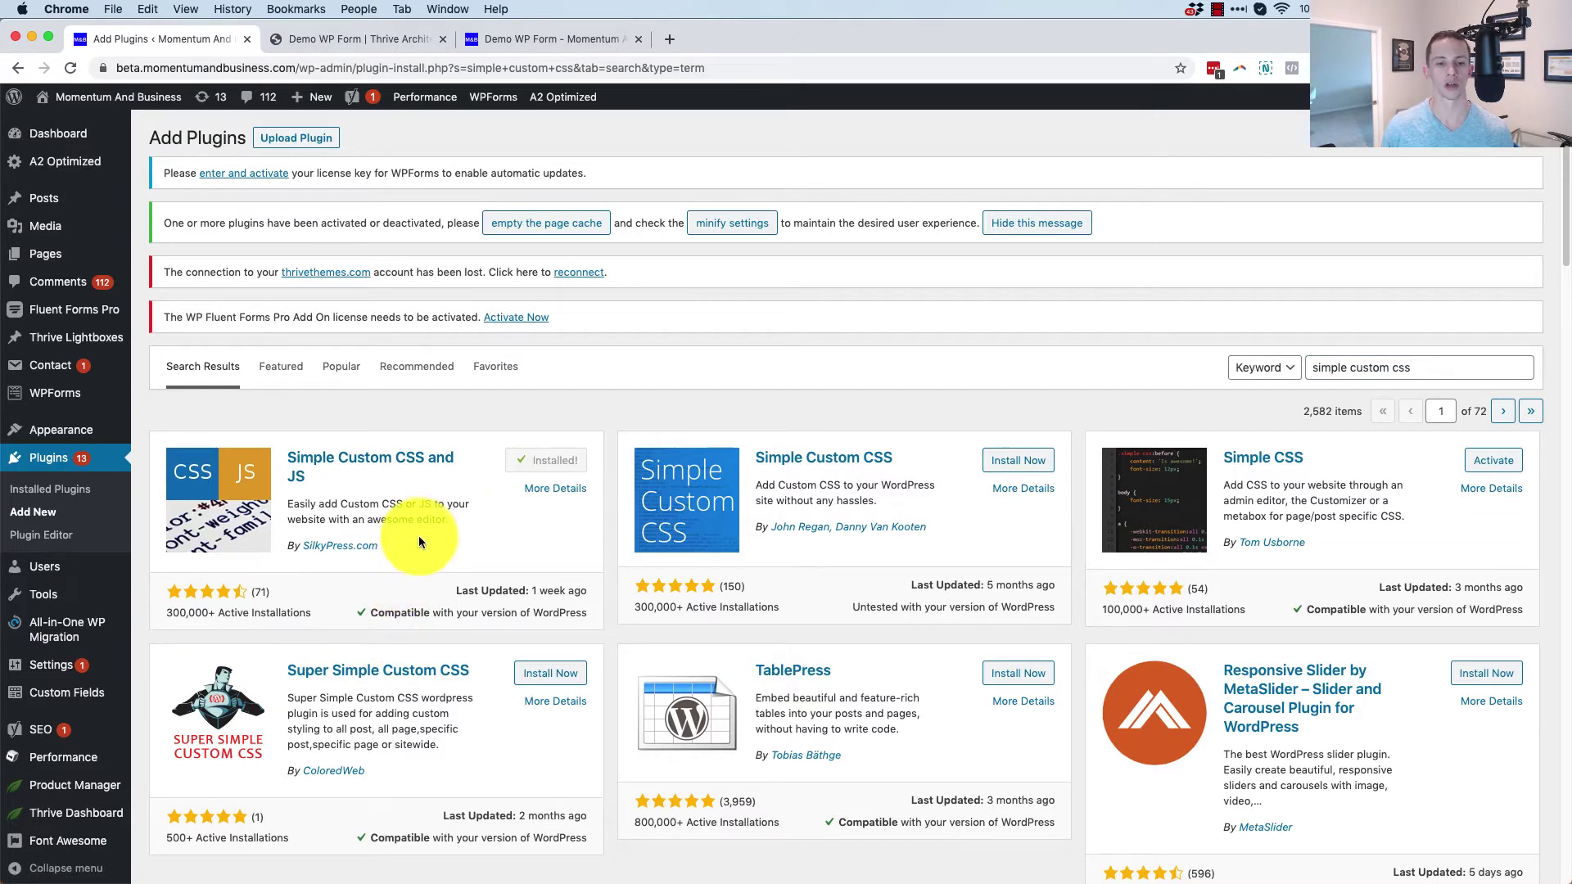
pyautogui.click(565, 464)
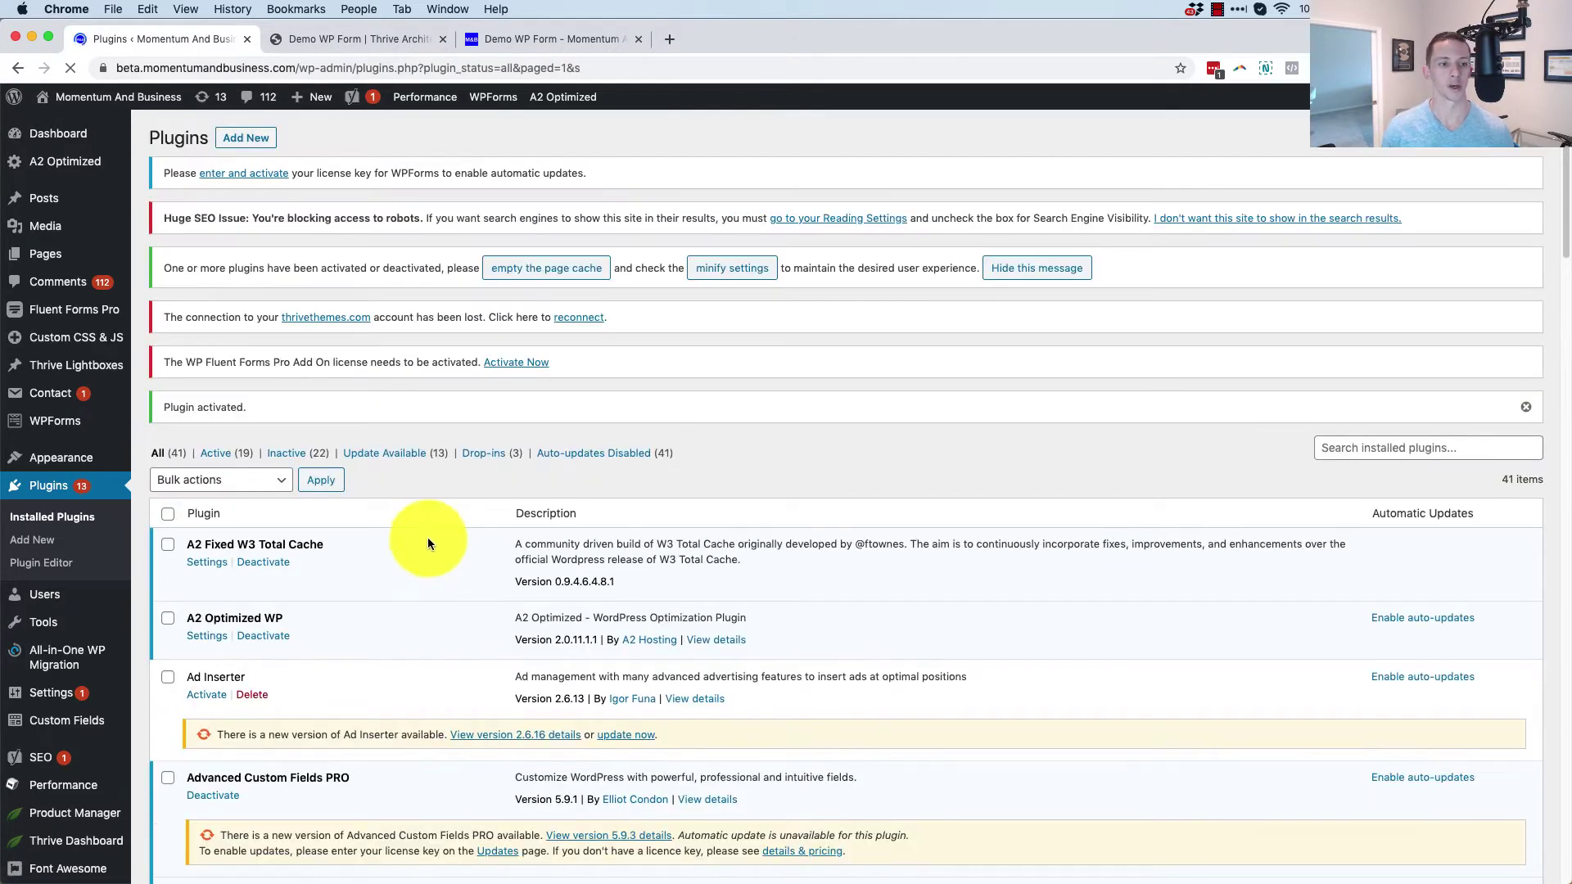
# - Choose Add Custom JS under the Custom CSS & JS menu
pyautogui.moveTo(75, 342)
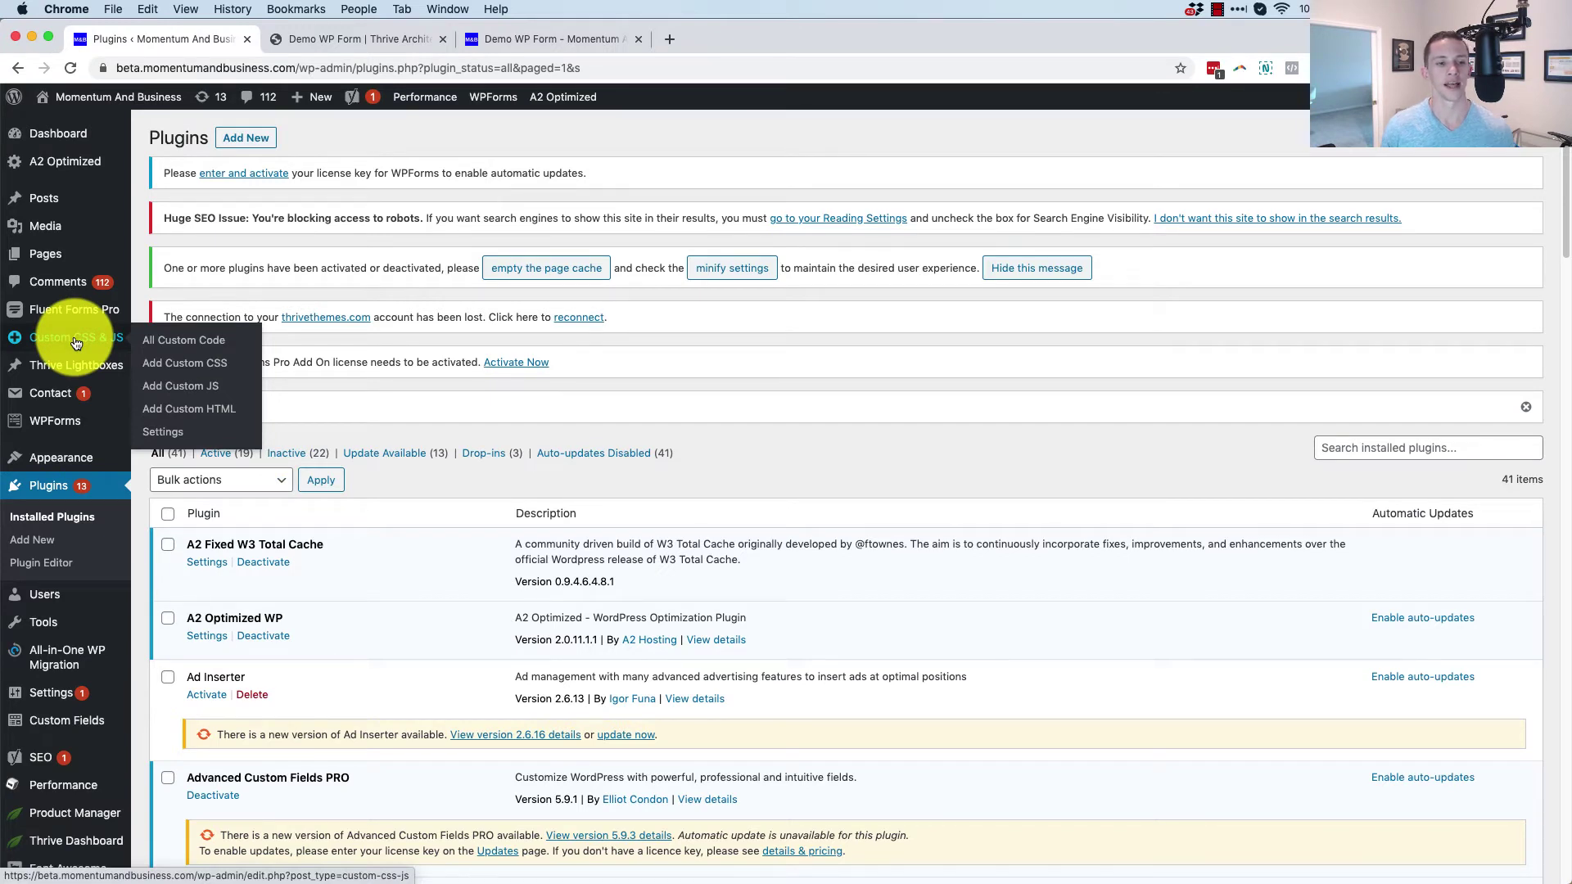
pyautogui.click(185, 392)
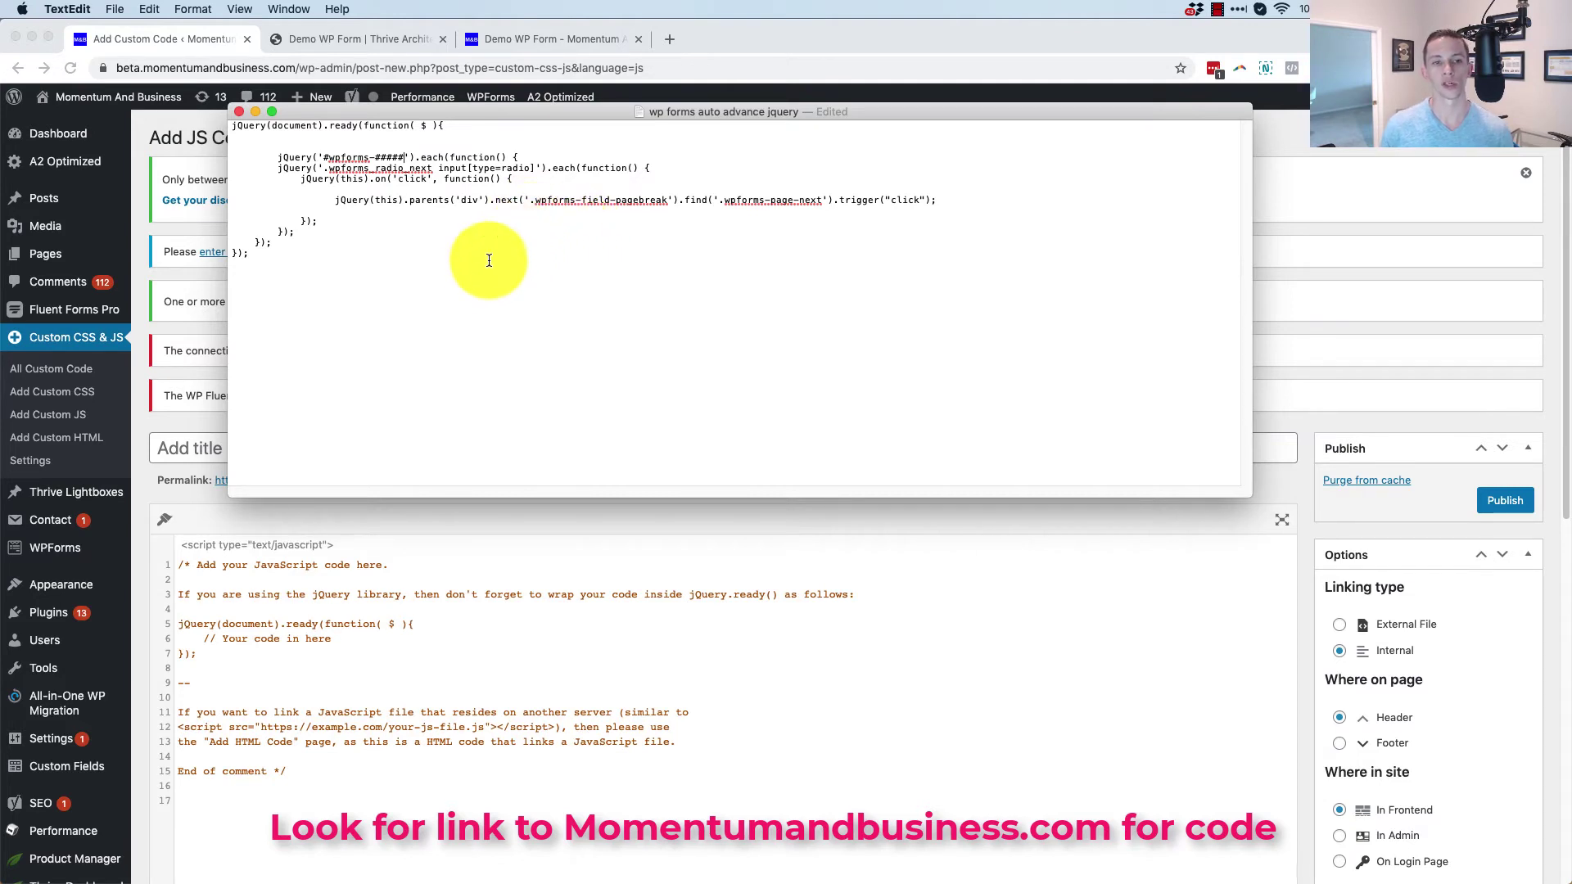
# - Copy the auto-advance jQuery code from TextEdit and return to Chrome's code editor
pyautogui.moveTo(456, 290); pyautogui.dragTo(263, 106)
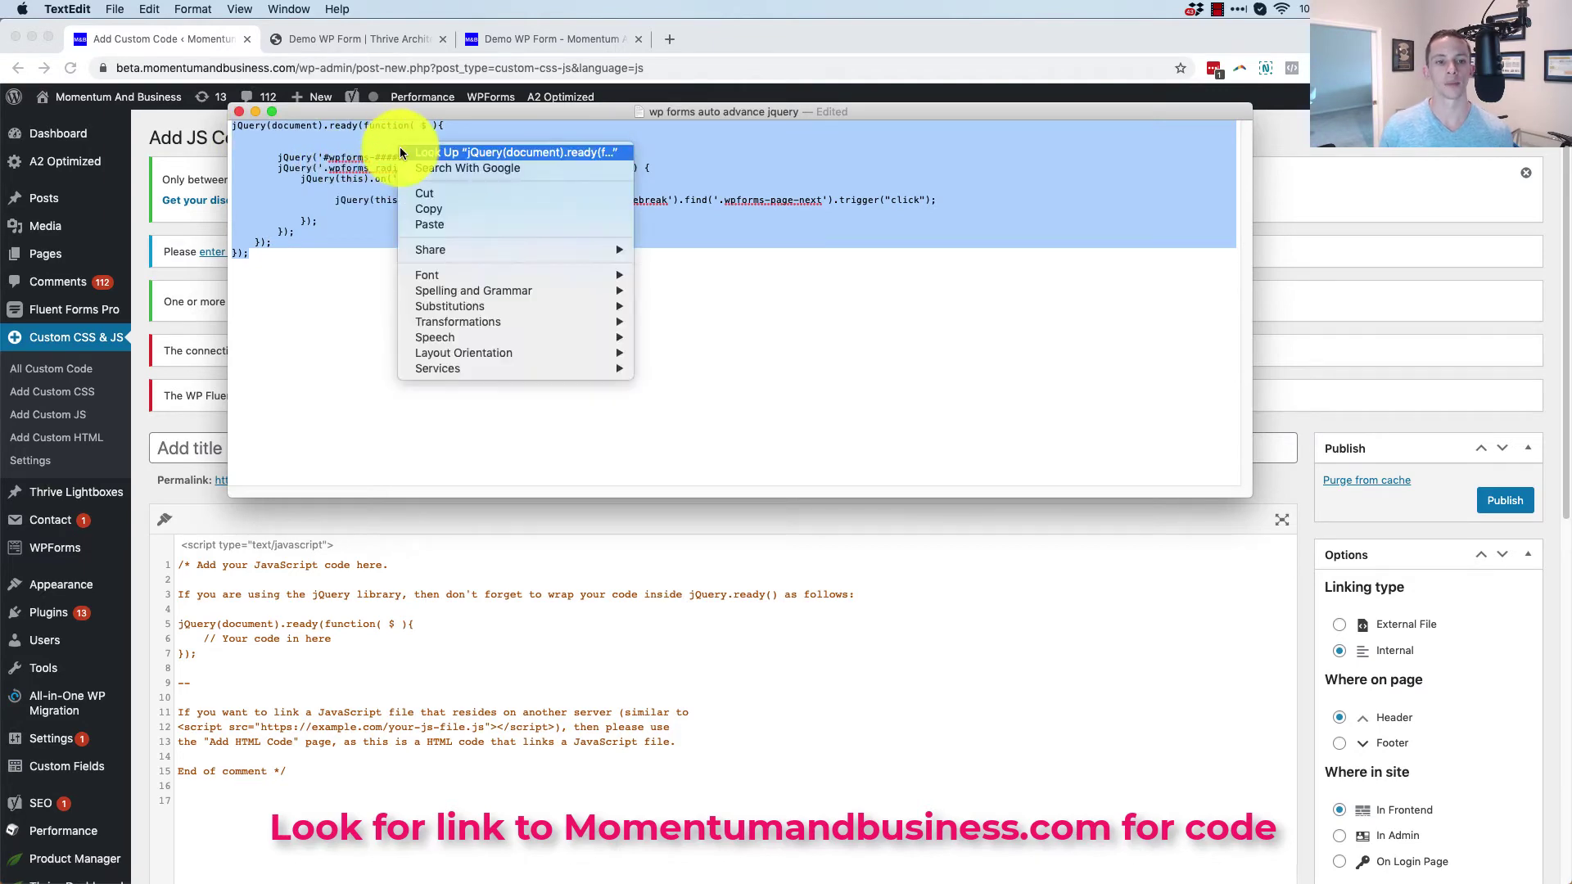
pyautogui.click(419, 206)
pyautogui.moveTo(383, 111); pyautogui.dragTo(1084, 169)
pyautogui.click(417, 668)
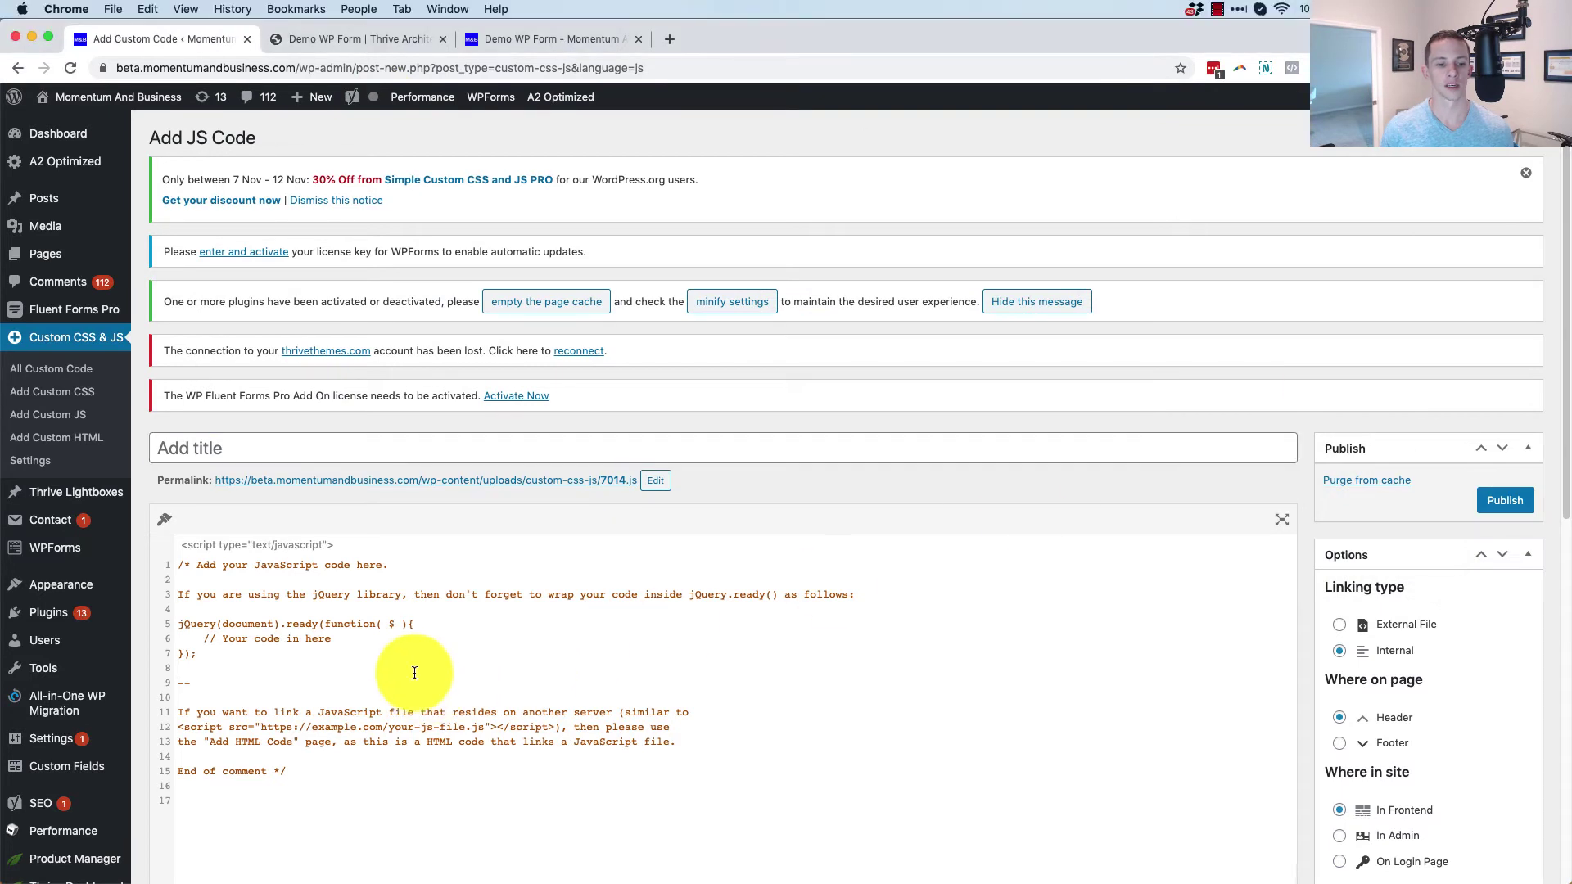
# - Replace the editor's sample JavaScript with the pasted auto-advance jQuery code
pyautogui.press('super+a')
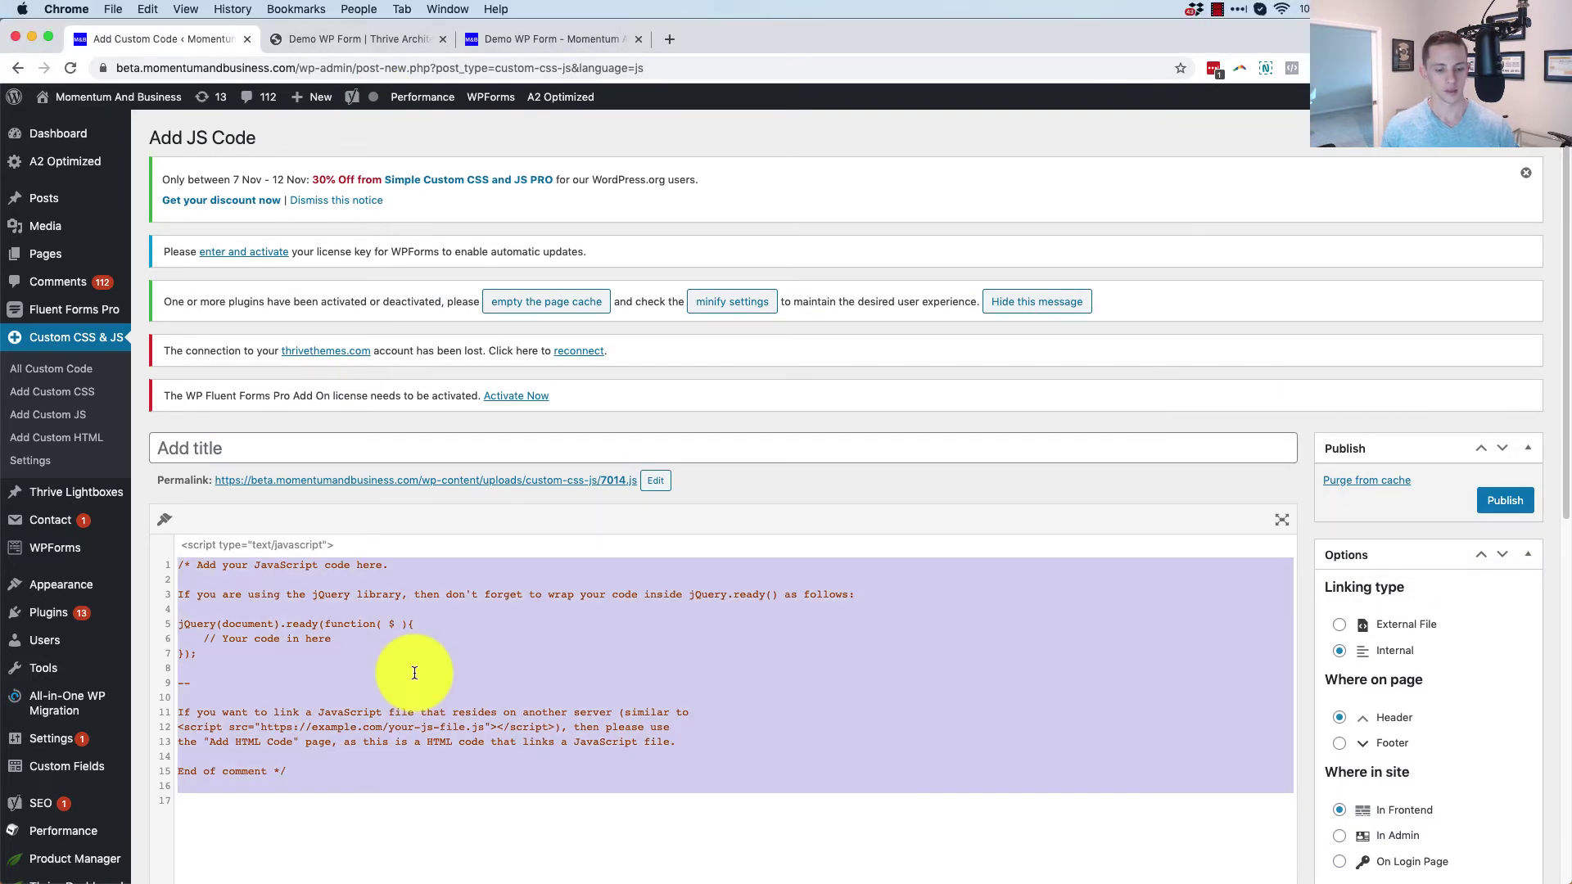
pyautogui.press('super+v')
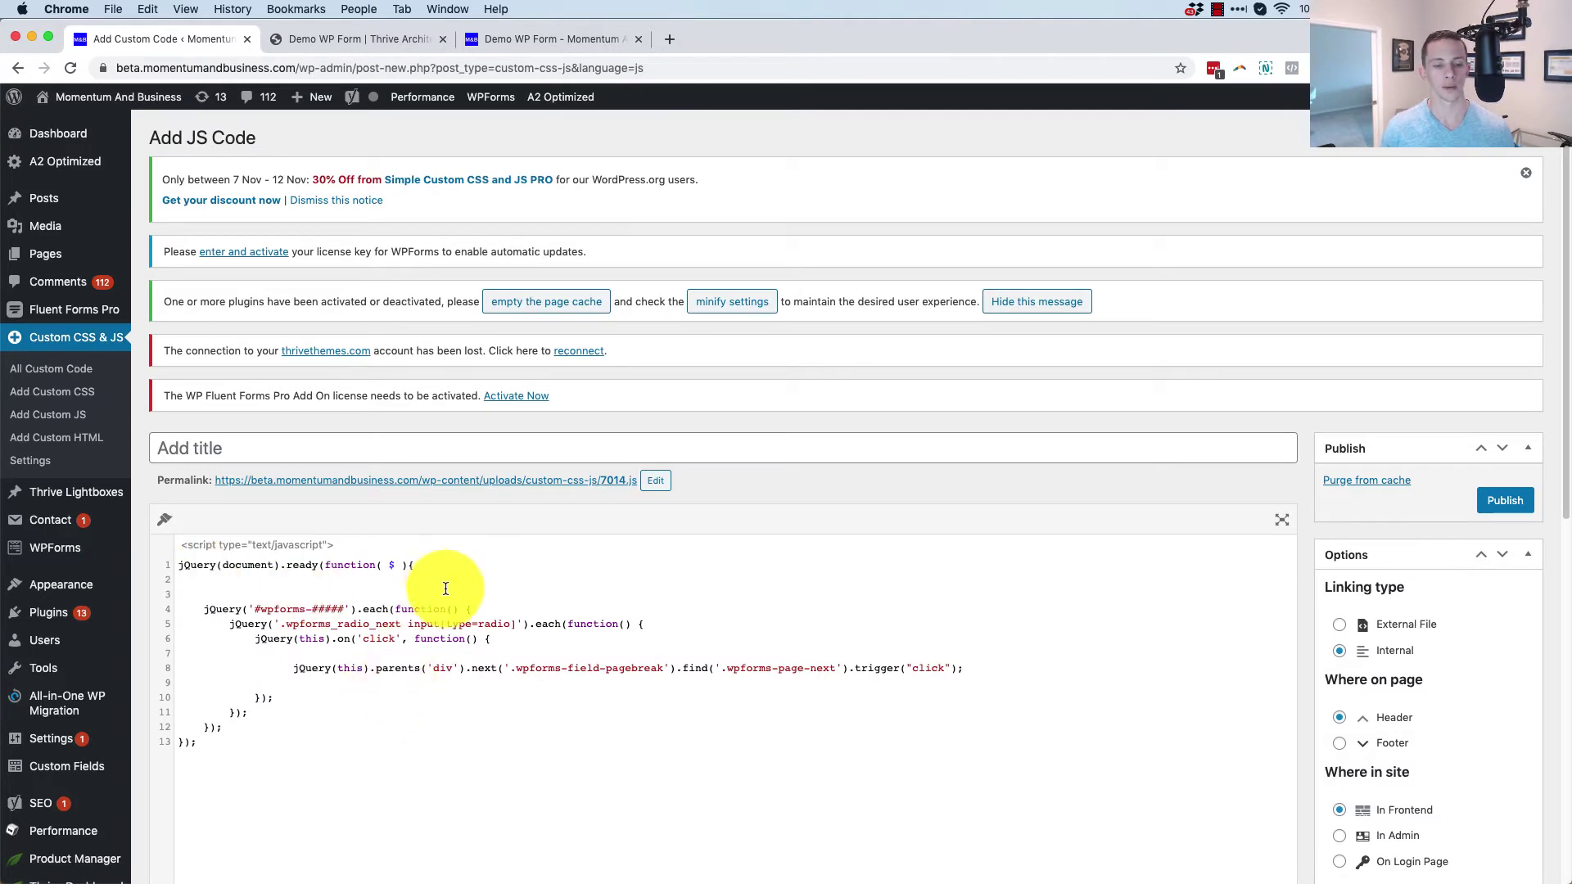
pyautogui.scroll(-1, 446, 598)
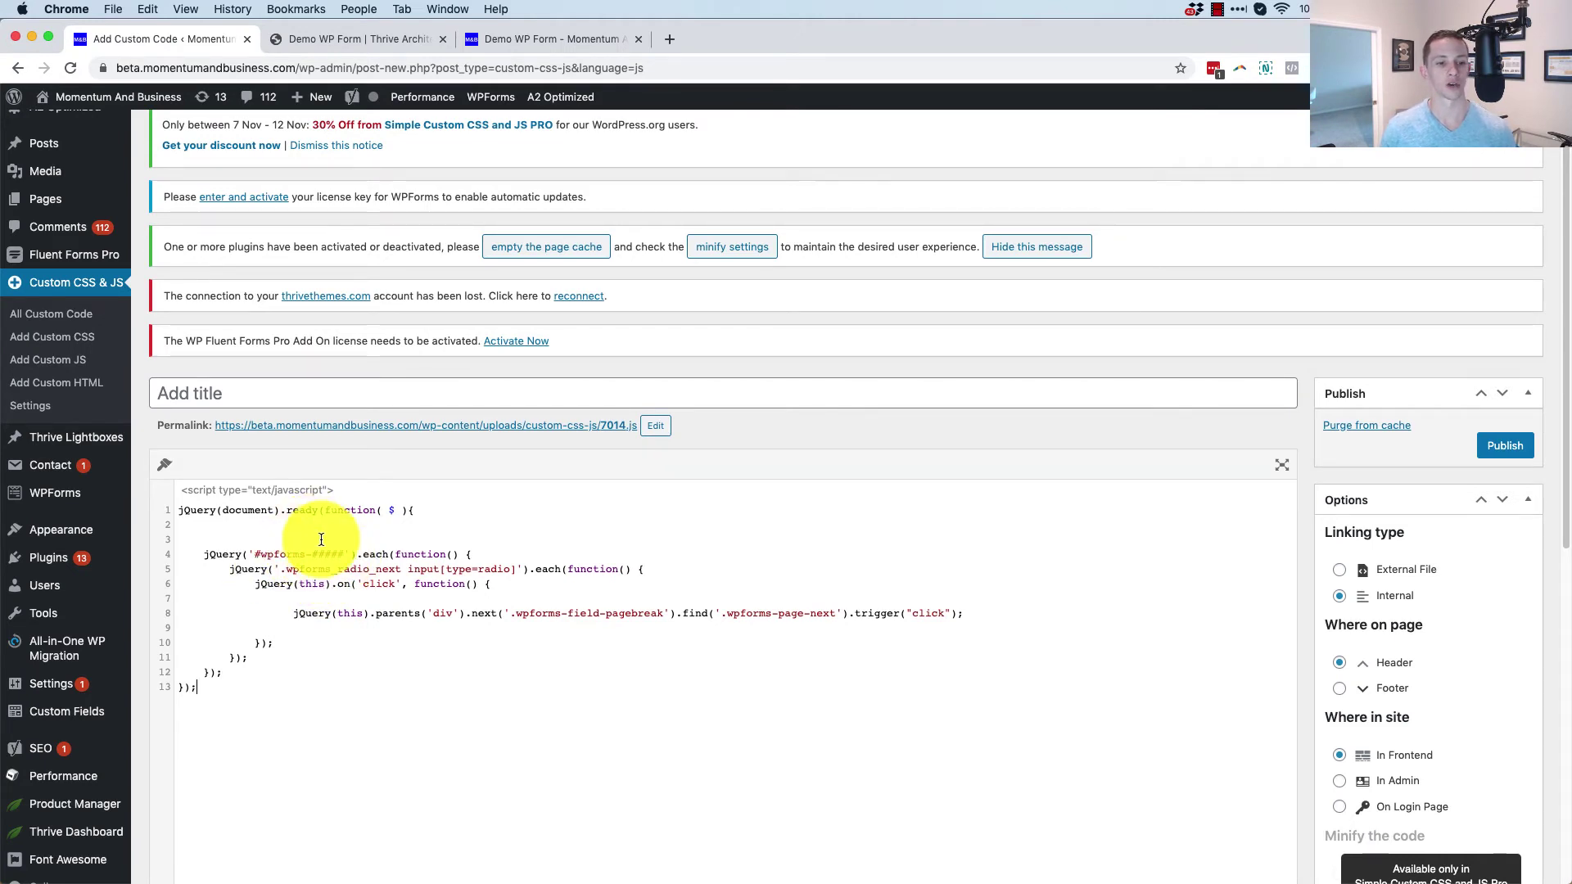
# - Open WPForms > All Forms in a new tab, then return to the custom JS editor
pyautogui.moveTo(54, 500)
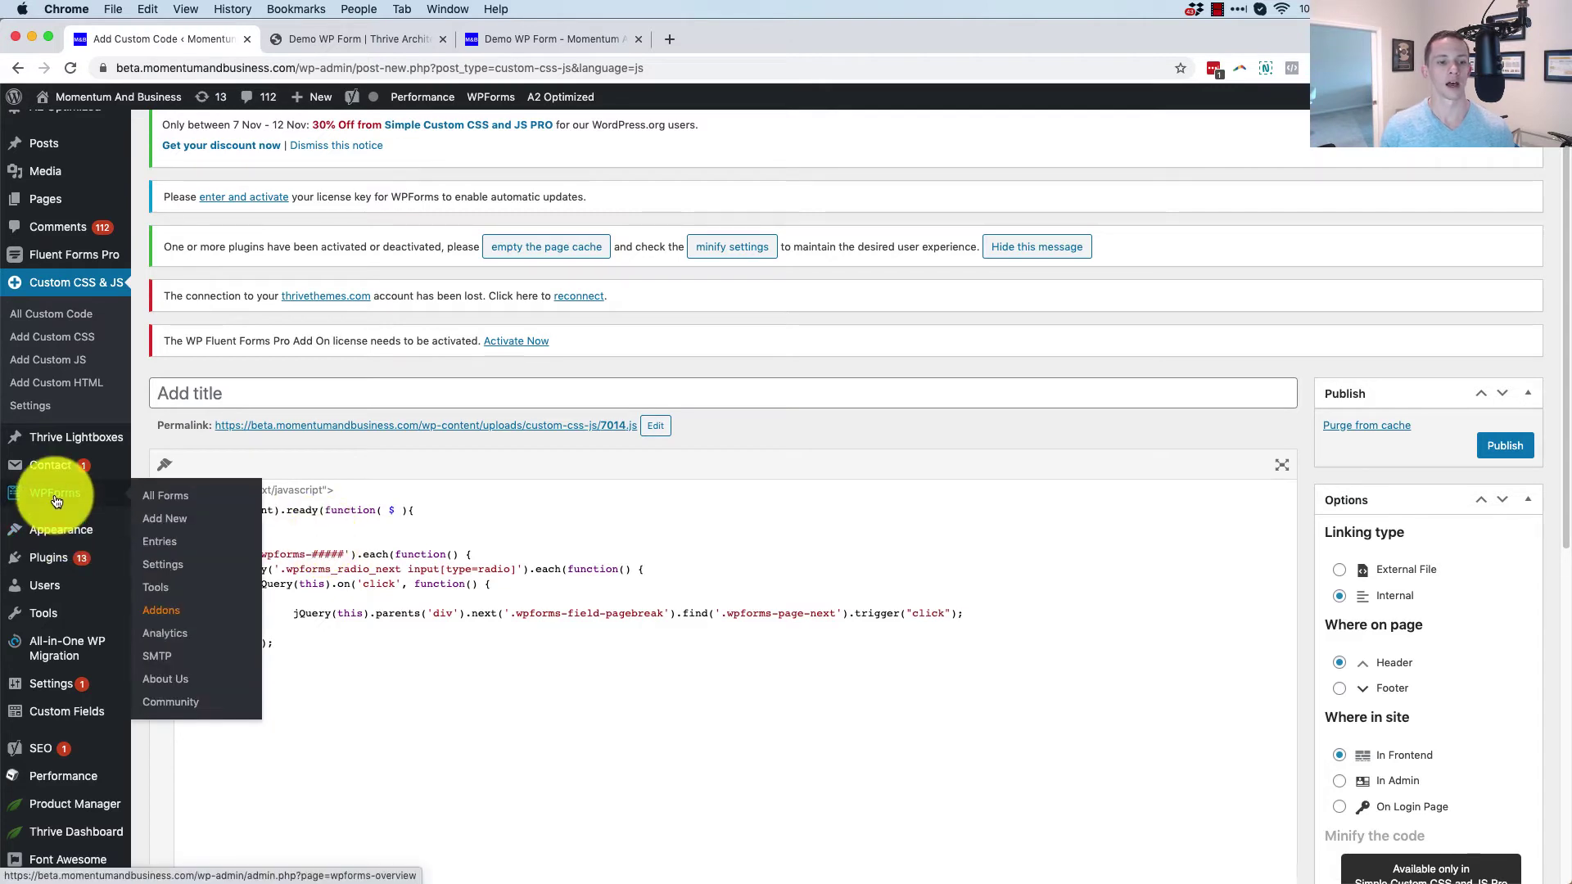
pyautogui.rightClick(169, 495)
pyautogui.click(185, 503)
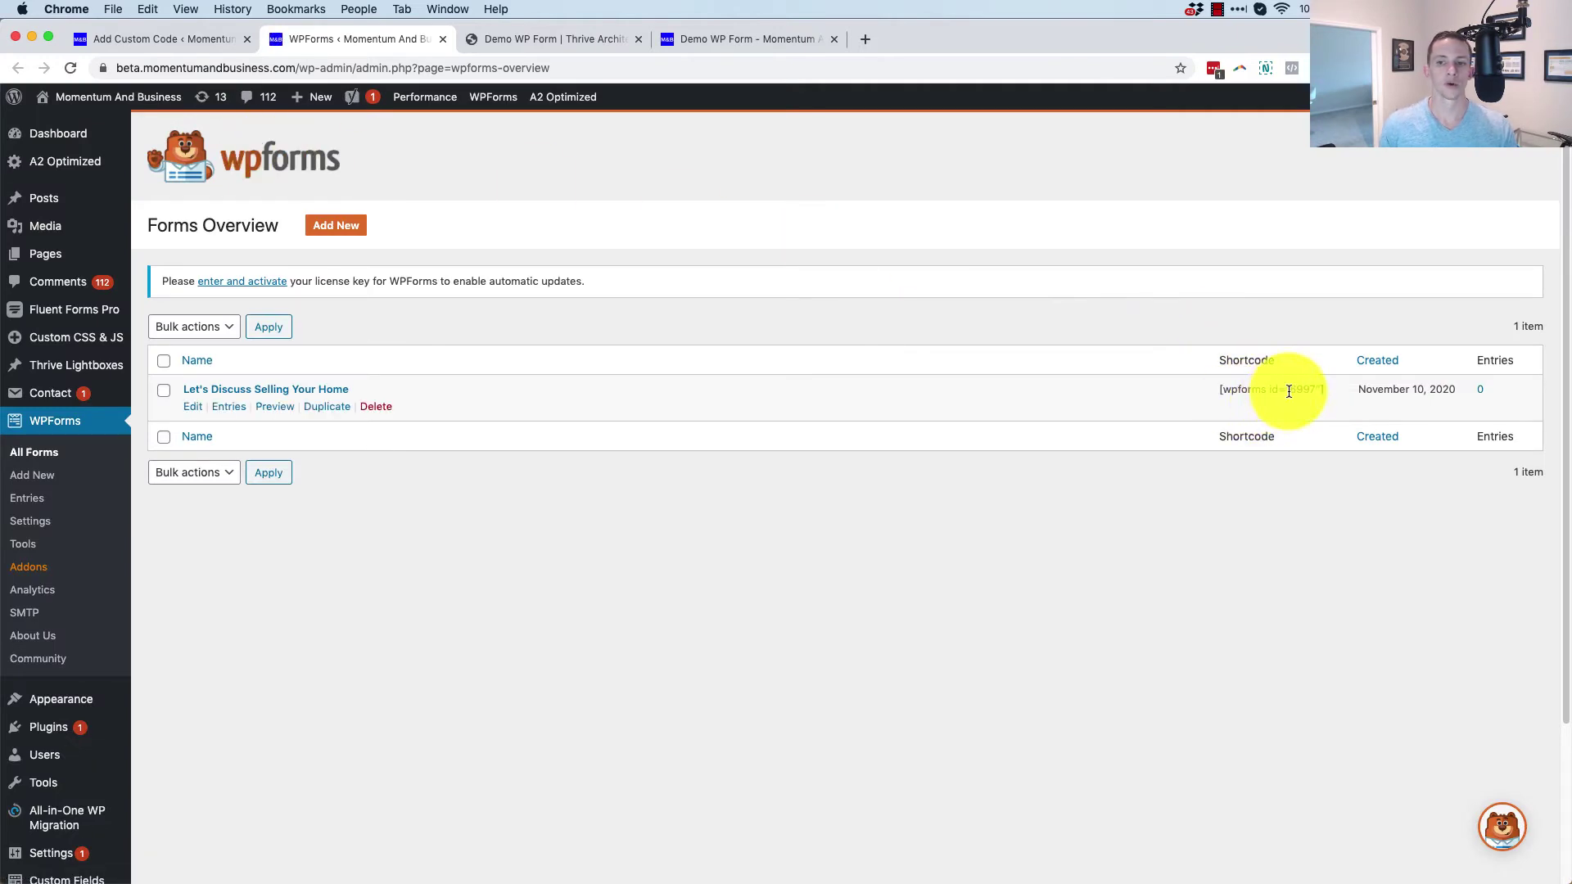
pyautogui.click(134, 37)
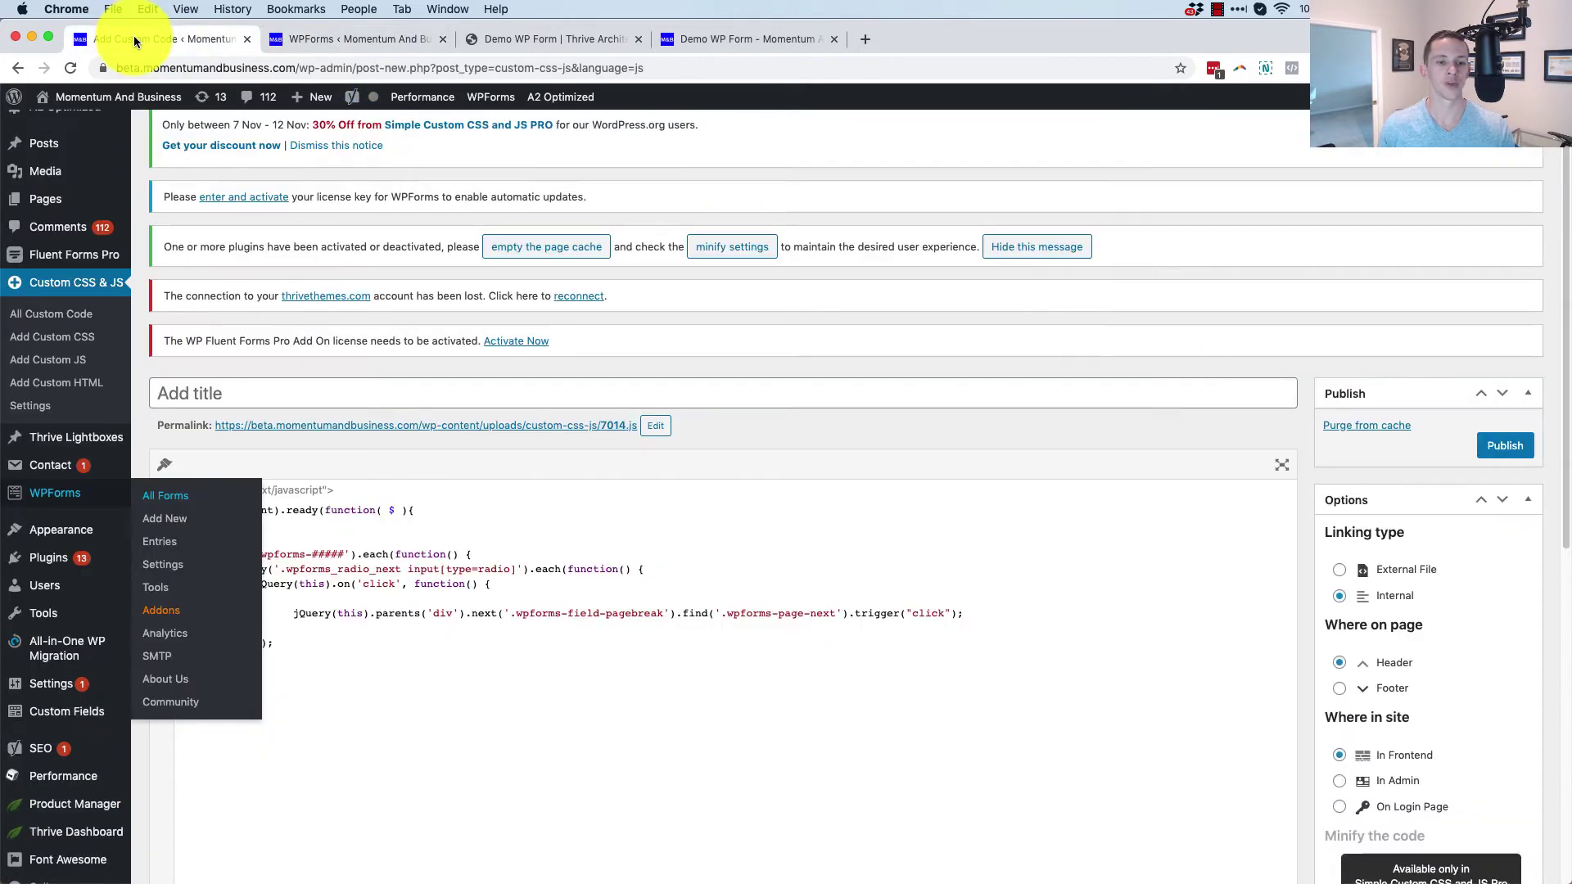
# - Replace the ##### placeholder with 6997 to target #wpforms-6997 and publish the snippet
pyautogui.doubleClick(329, 554)
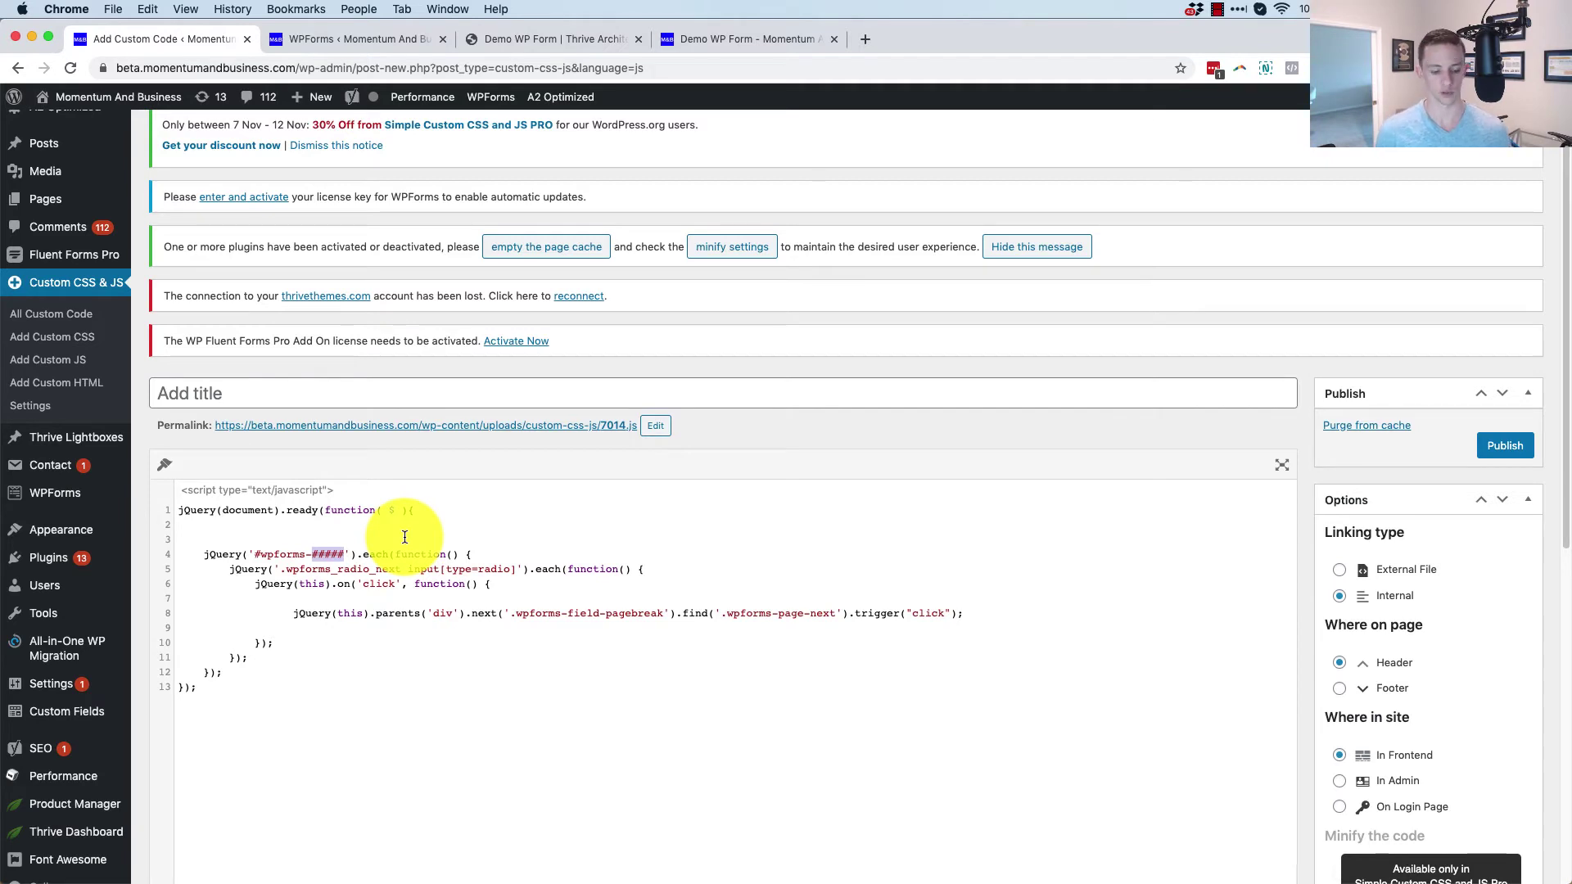
pyautogui.write('6997')
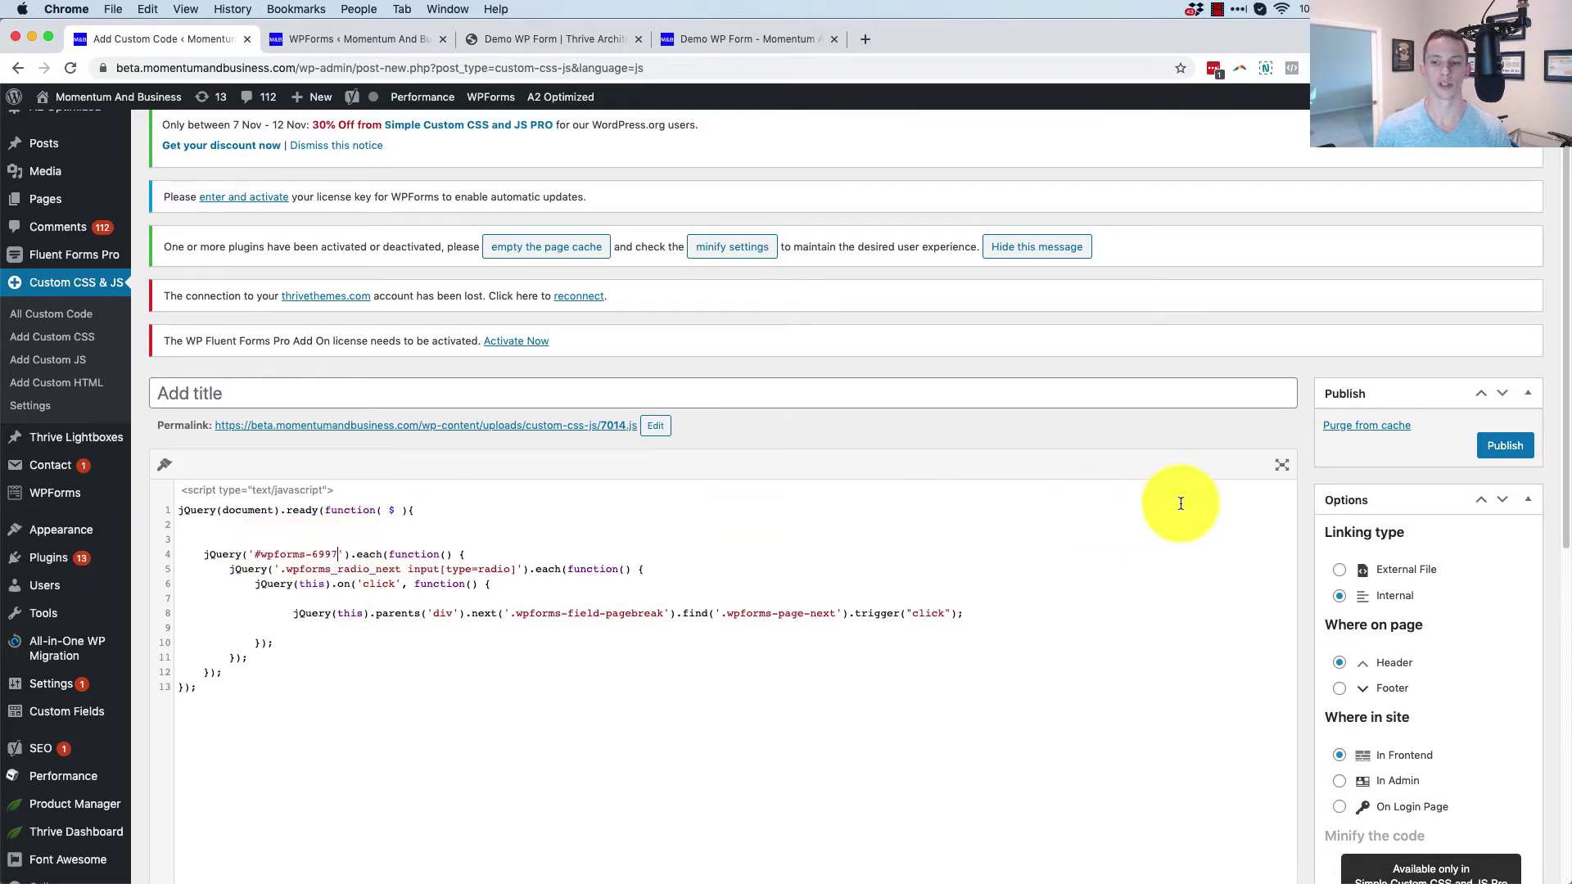
pyautogui.click(1498, 447)
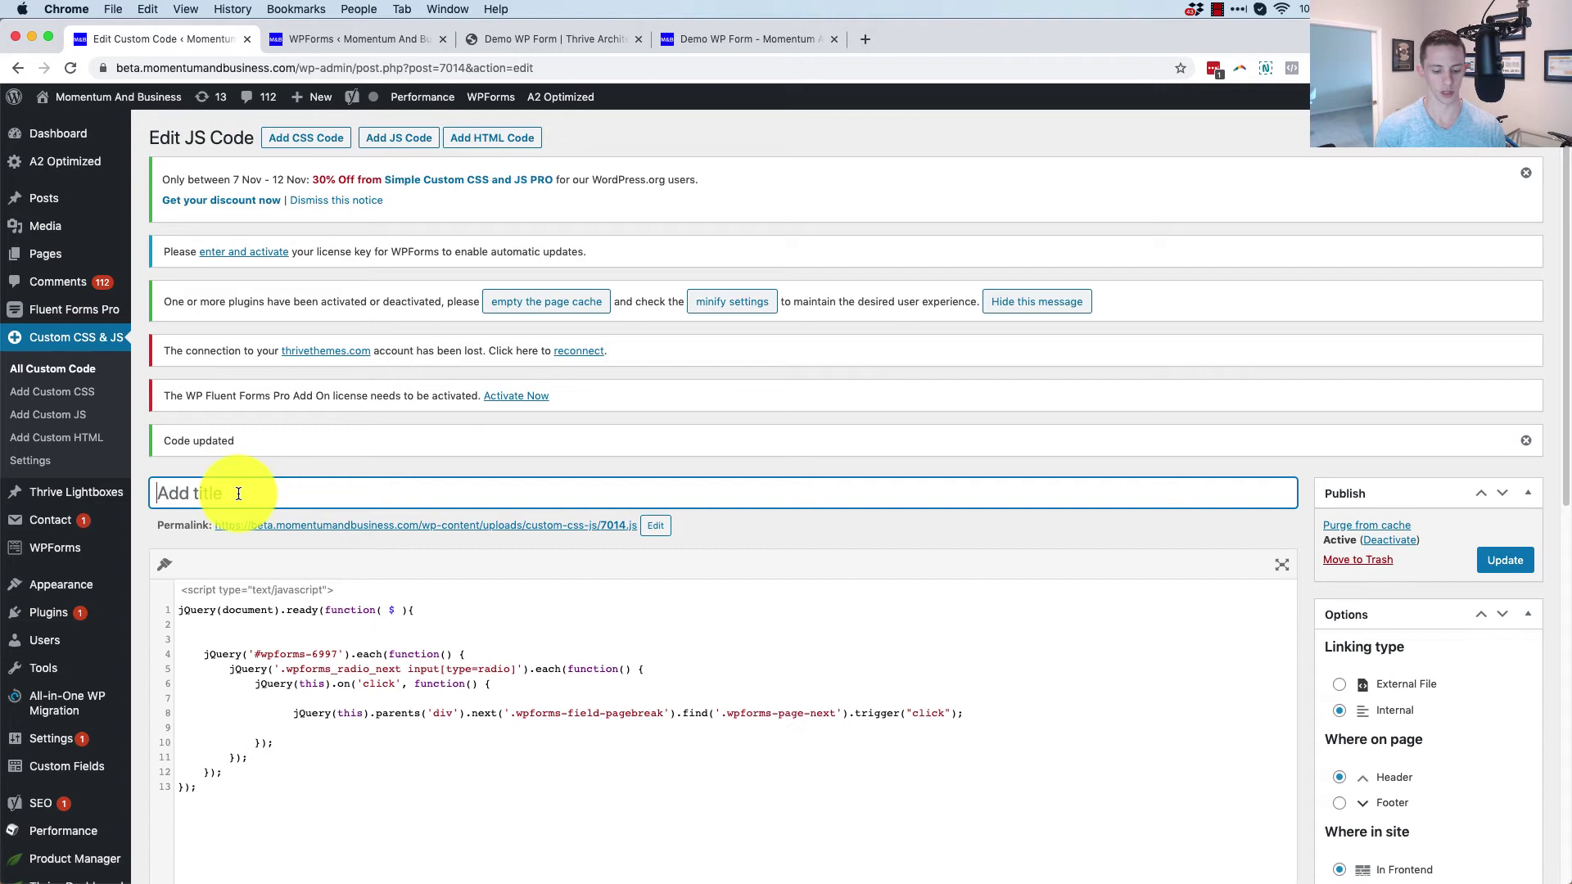
# - Title the snippet 'WP Forms Auto Advance 6997' and copy the wpforms_radio_next class name from line 5
pyautogui.write('WP Forms Auto Advance 6997')
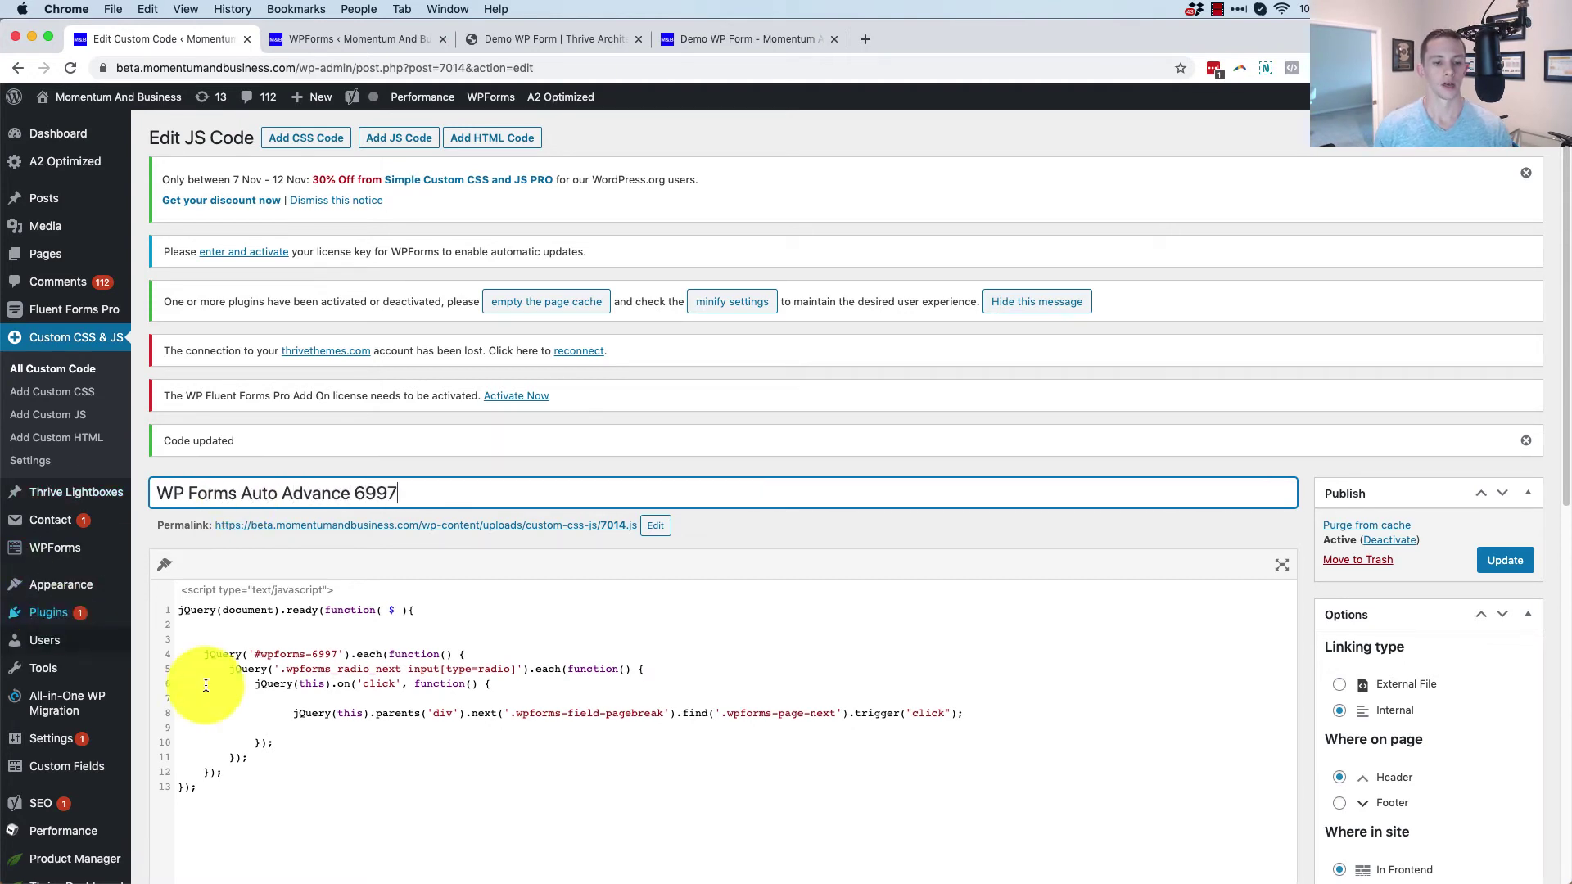
pyautogui.click(346, 669)
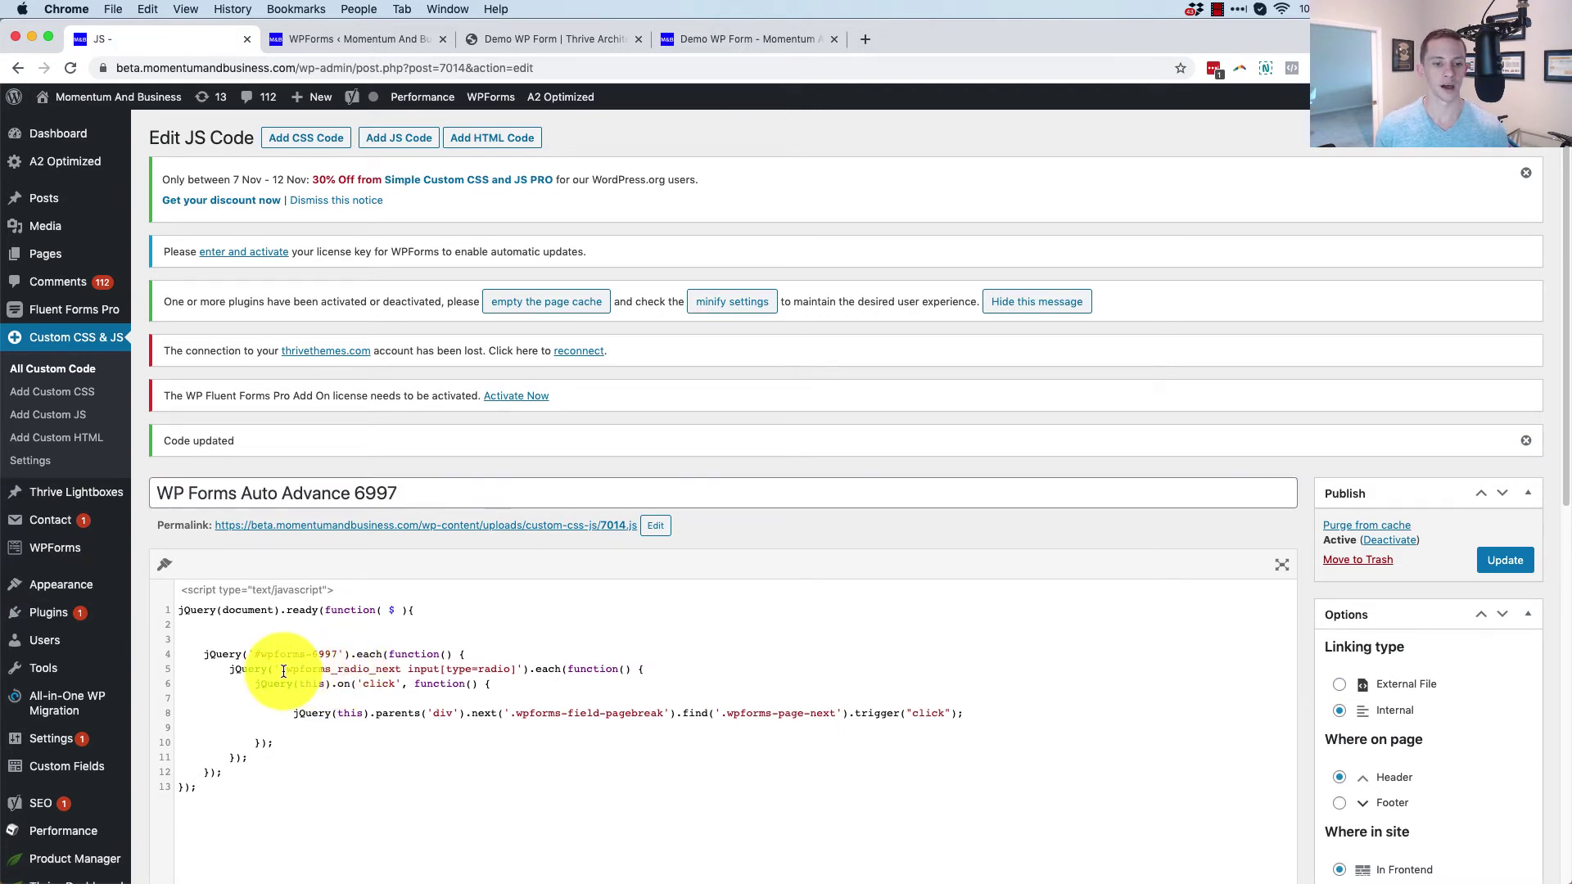
pyautogui.moveTo(283, 670); pyautogui.dragTo(408, 671)
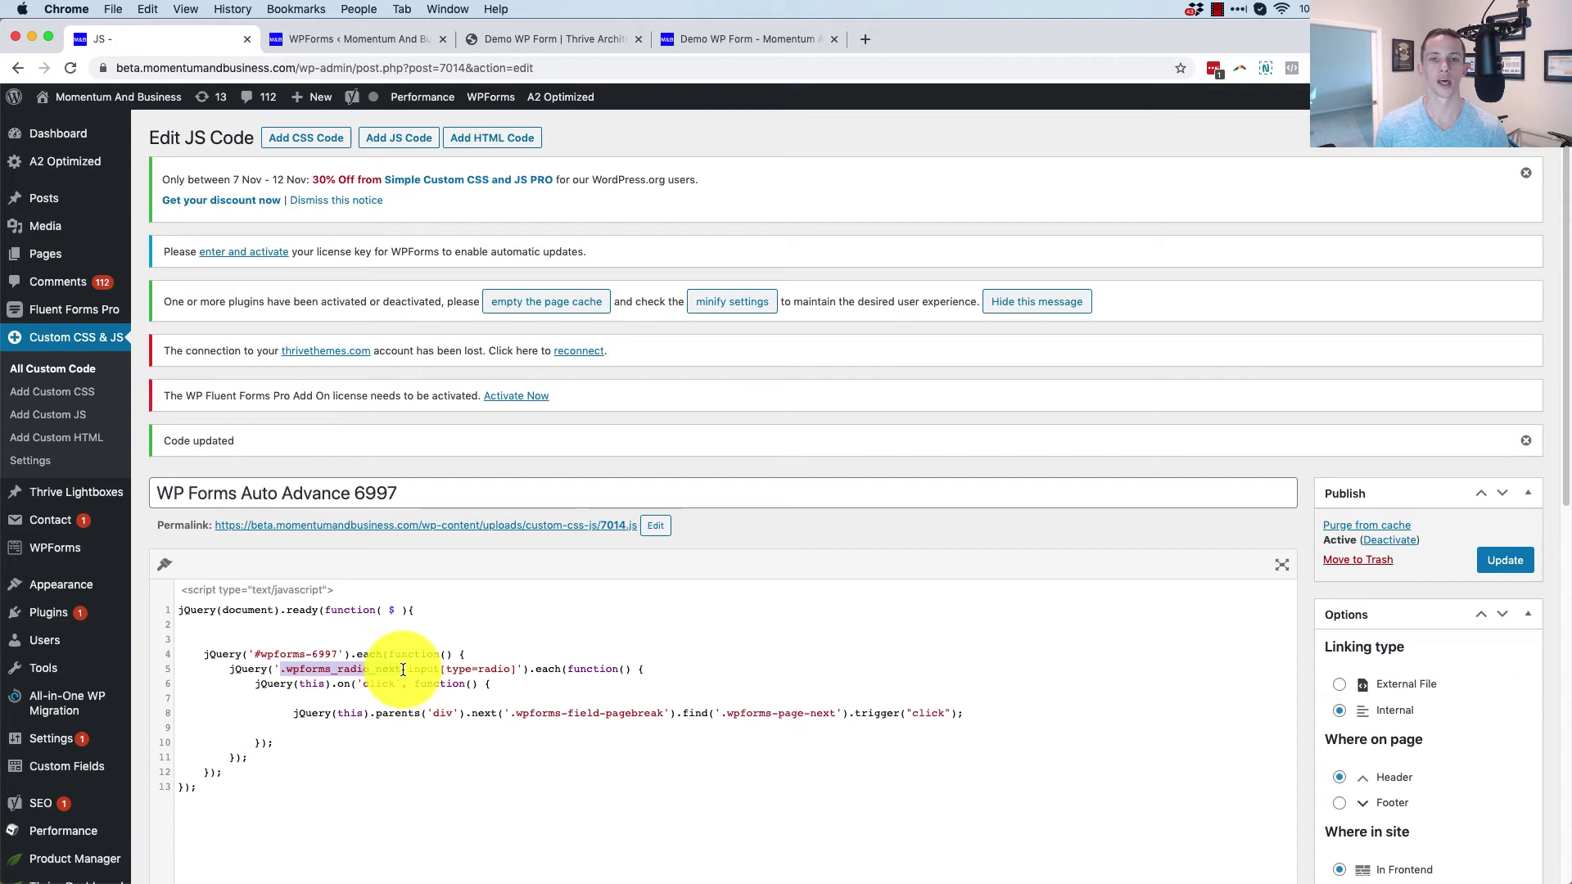
pyautogui.click(397, 688)
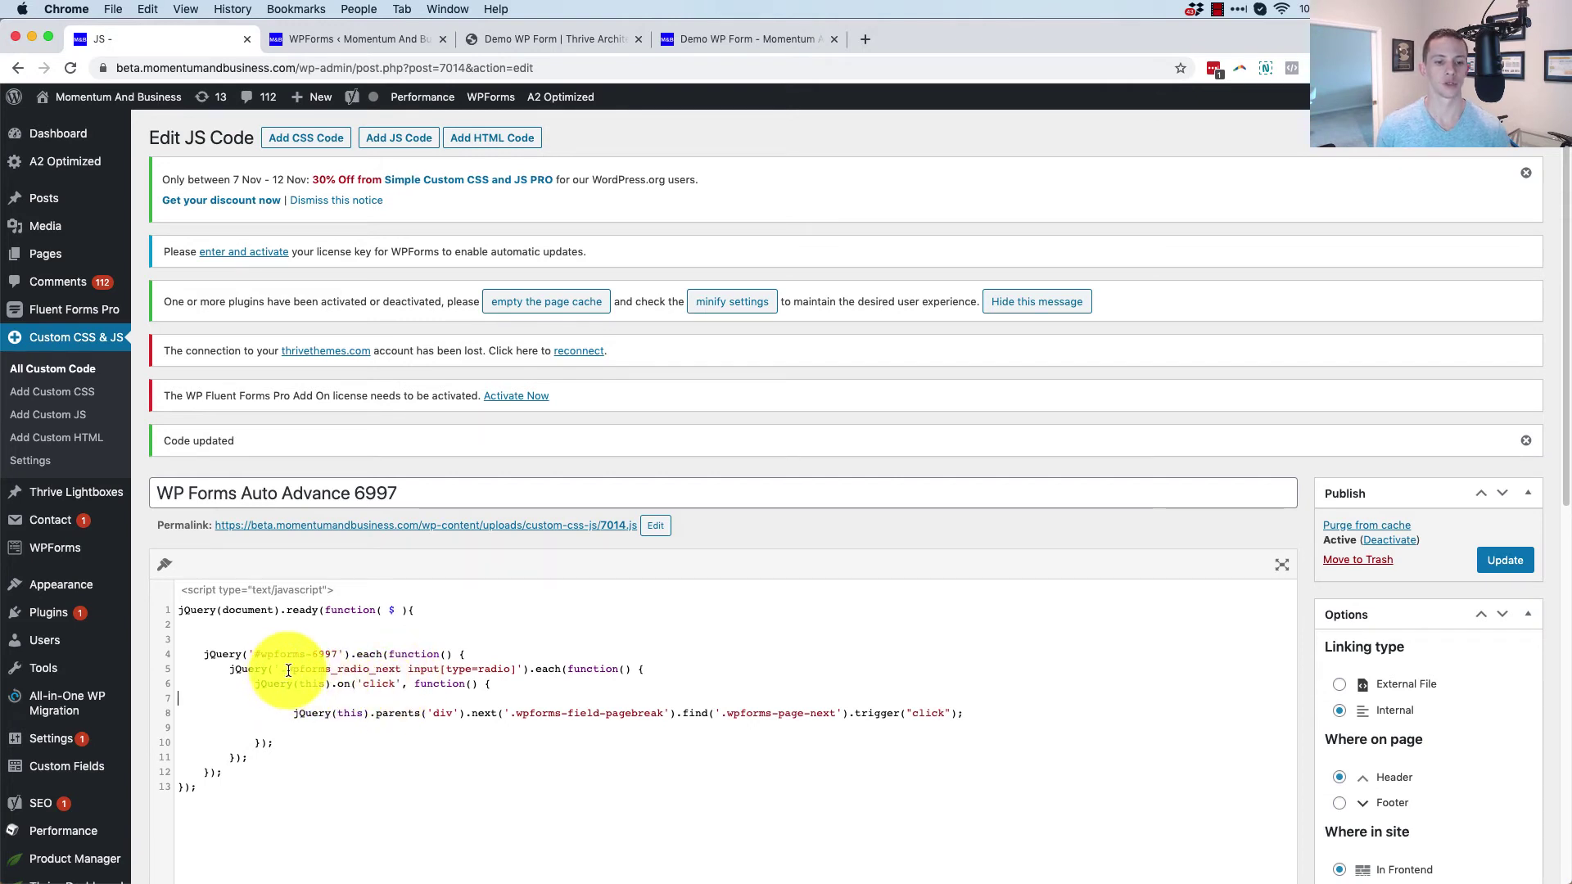
pyautogui.moveTo(402, 671); pyautogui.dragTo(283, 672)
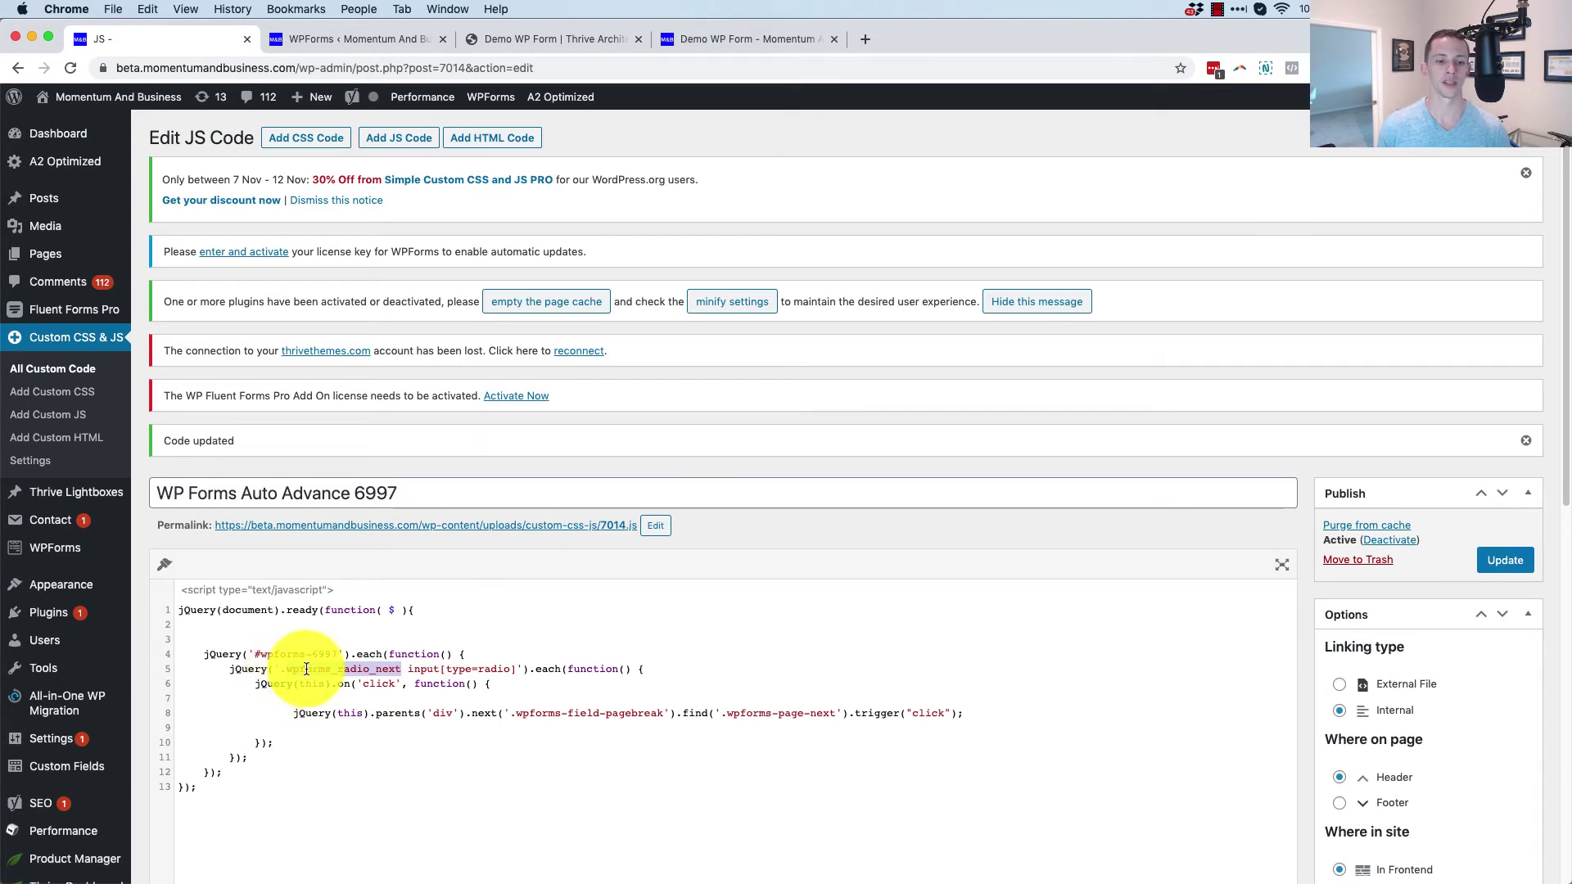
pyautogui.rightClick(305, 667)
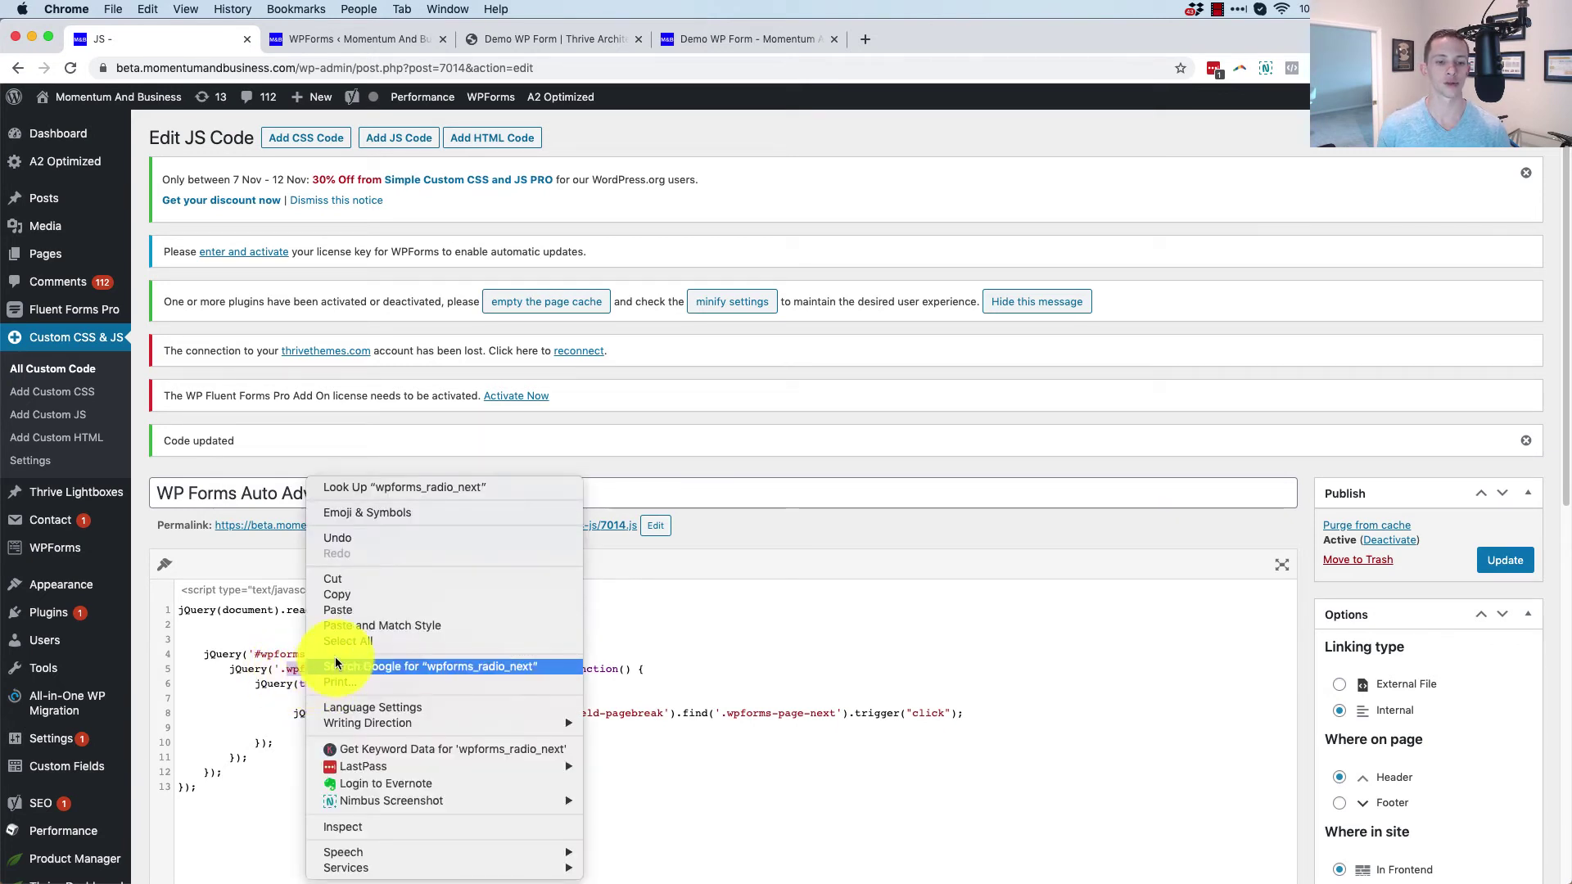
pyautogui.click(368, 598)
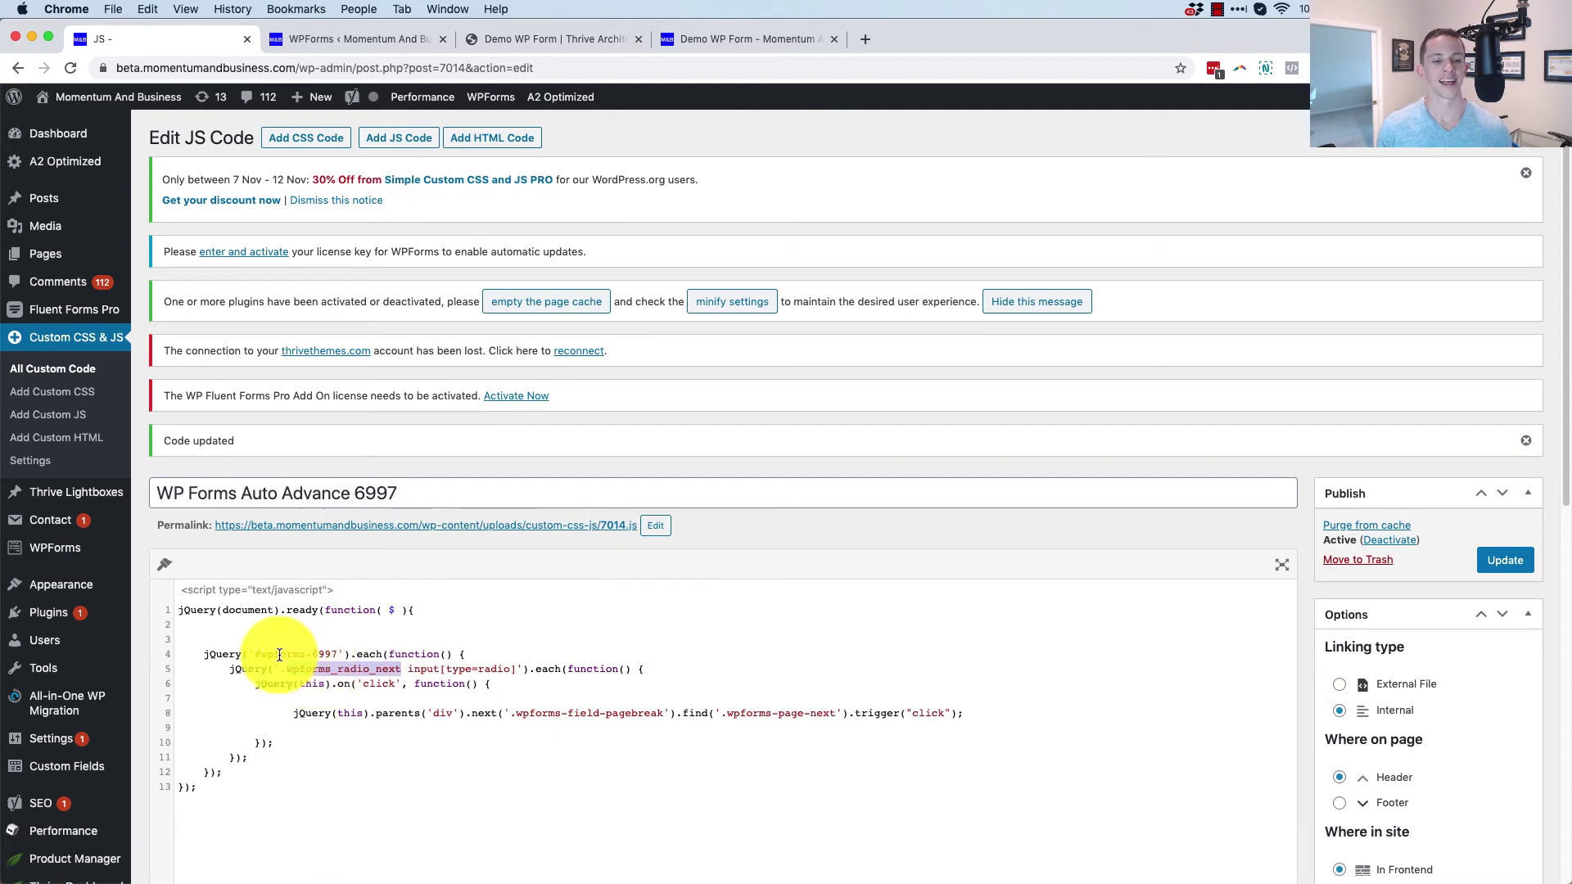
# - Open 'Let's Discuss Selling Your Home' from the WPForms forms list for editing
pyautogui.click(344, 41)
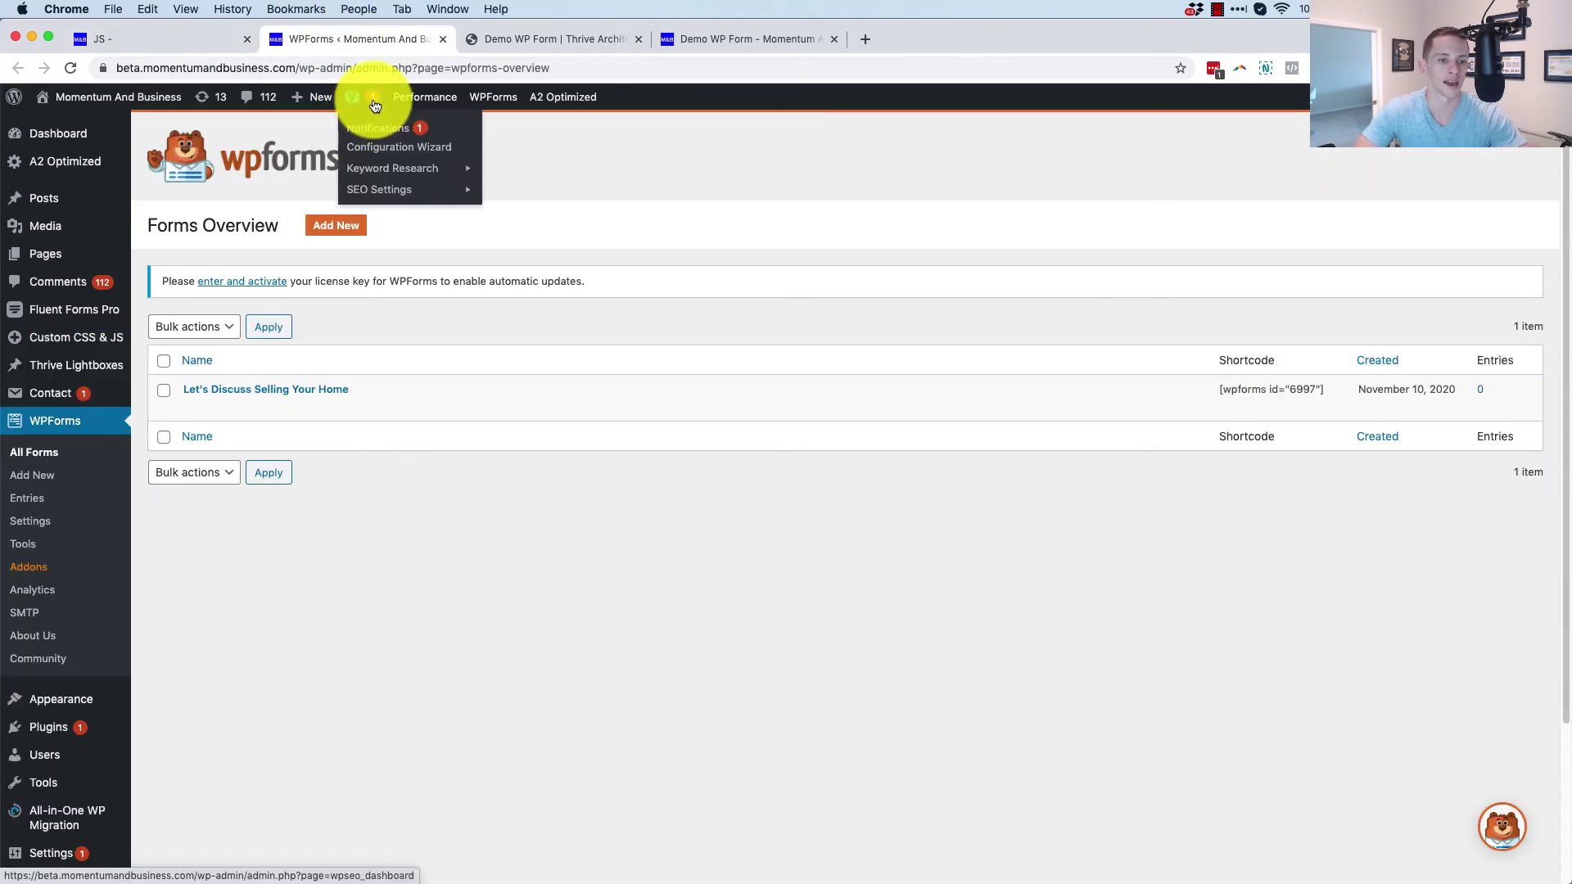
pyautogui.moveTo(238, 410)
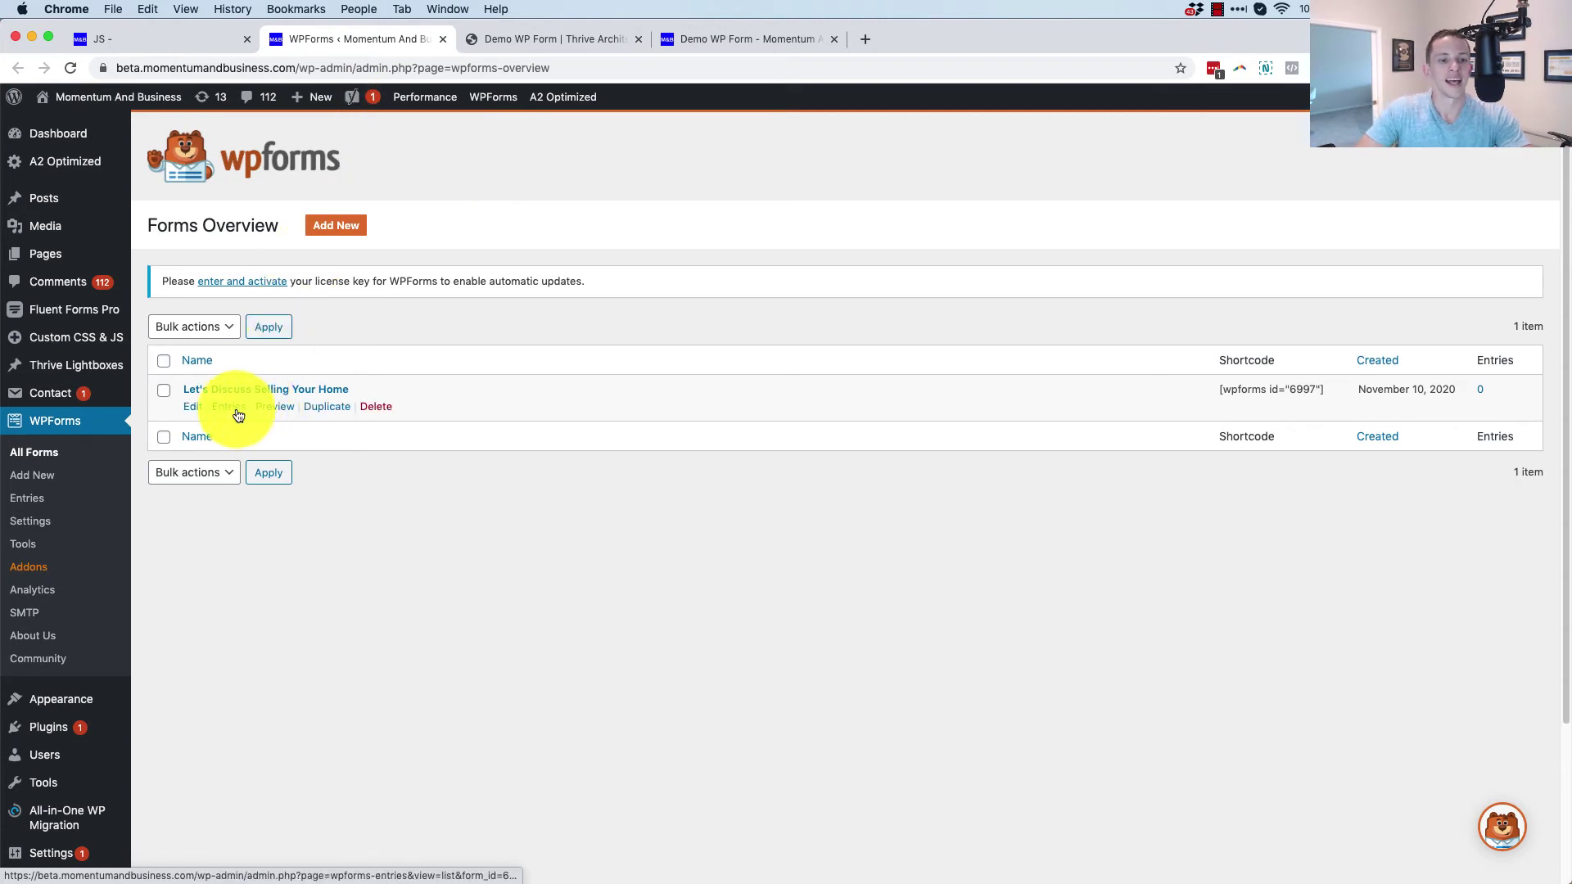
pyautogui.click(193, 407)
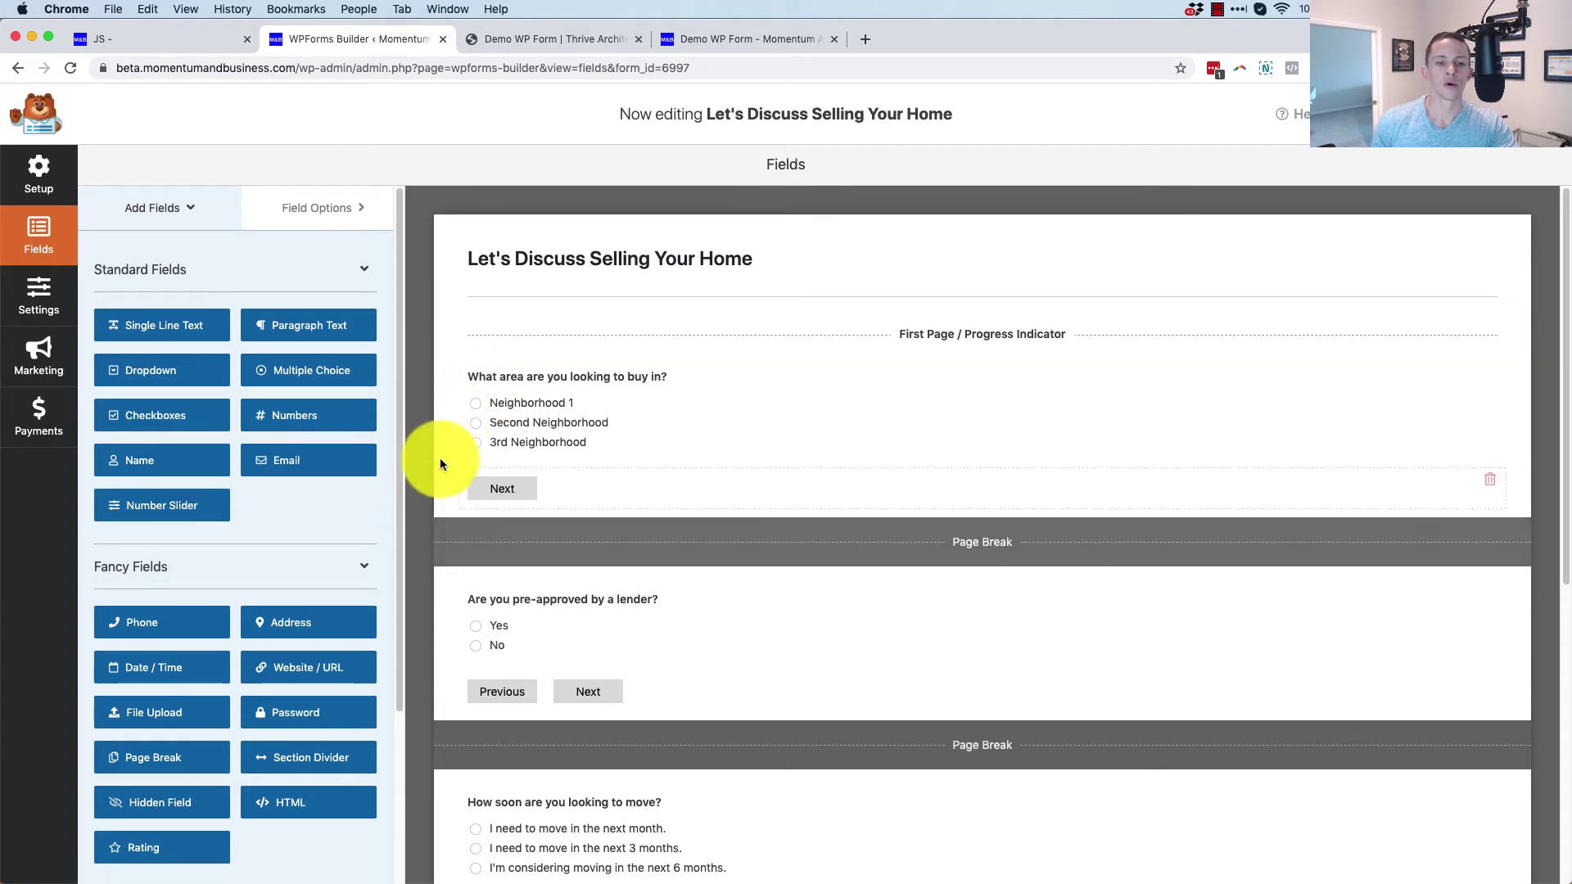
pyautogui.scroll(-3, 455, 459)
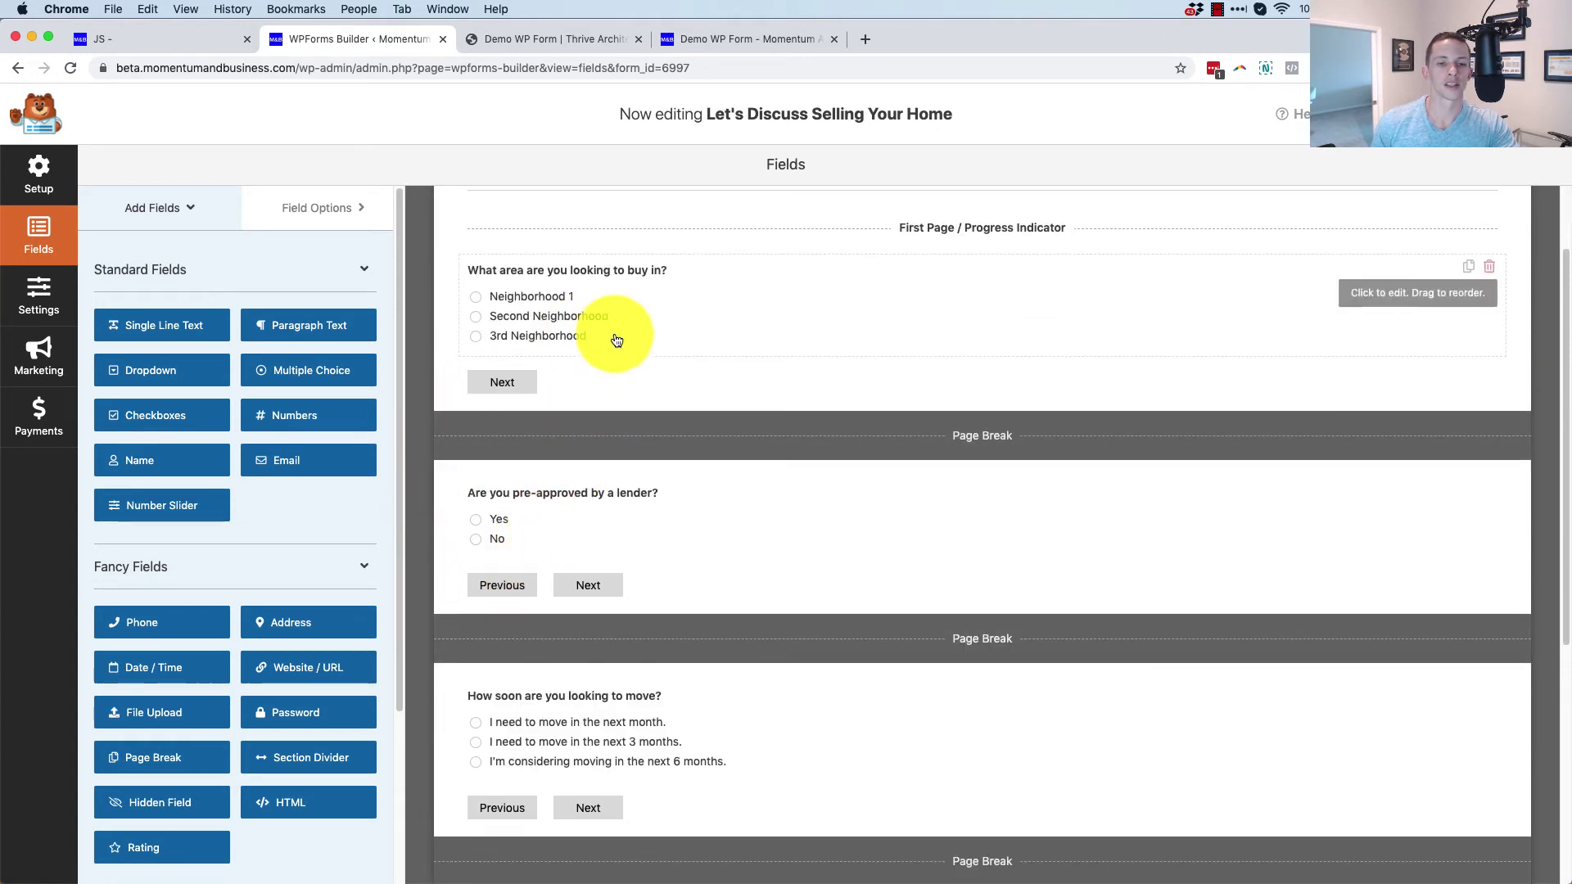
pyautogui.scroll(2, 641, 364)
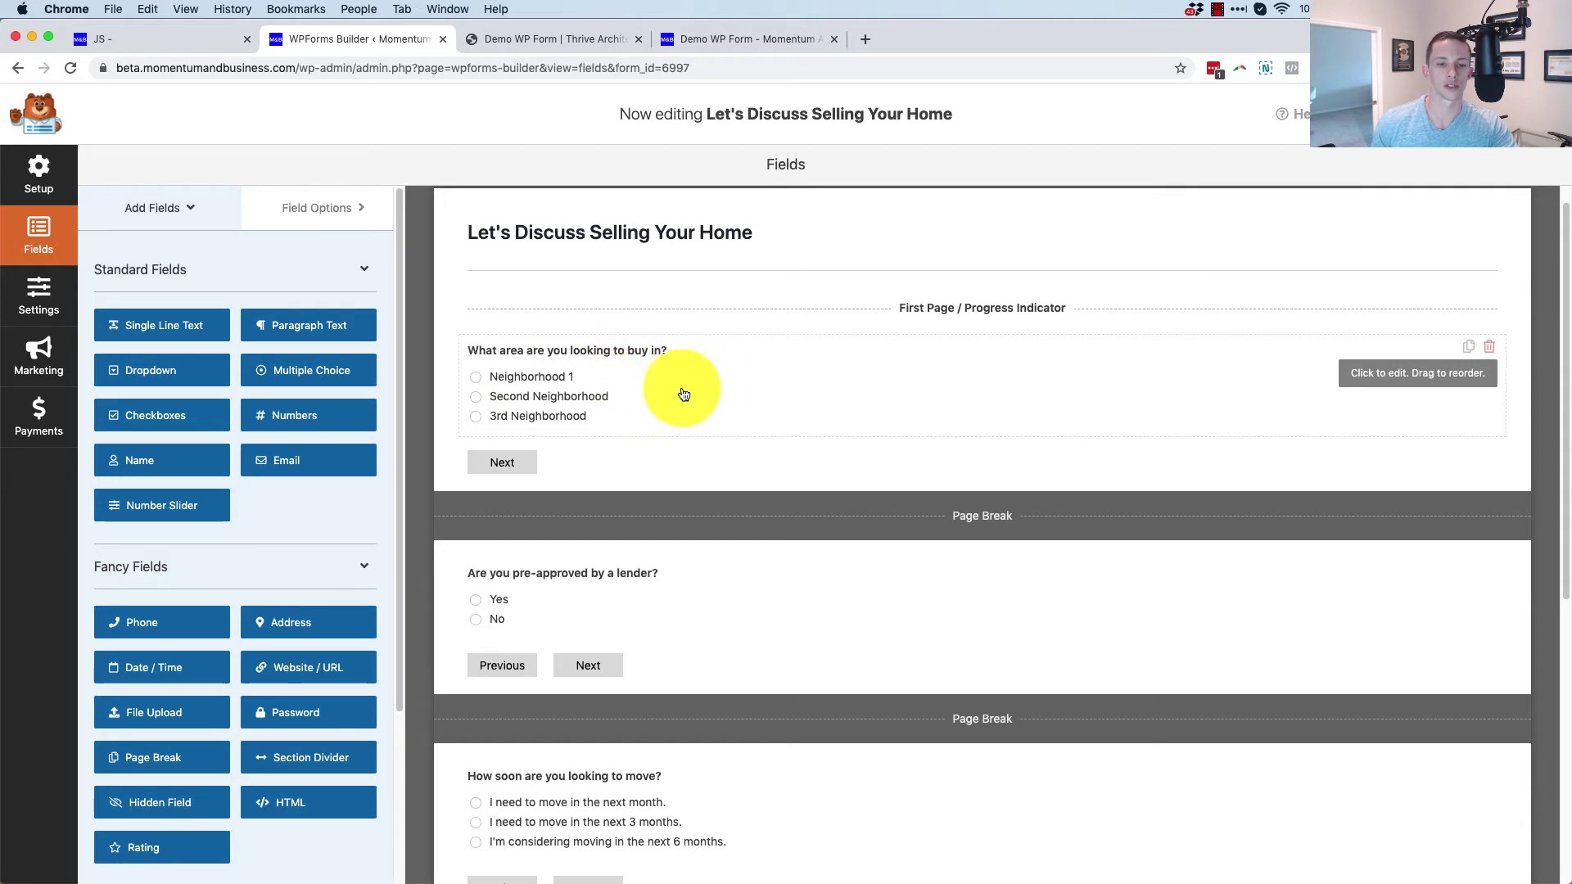
pyautogui.click(720, 391)
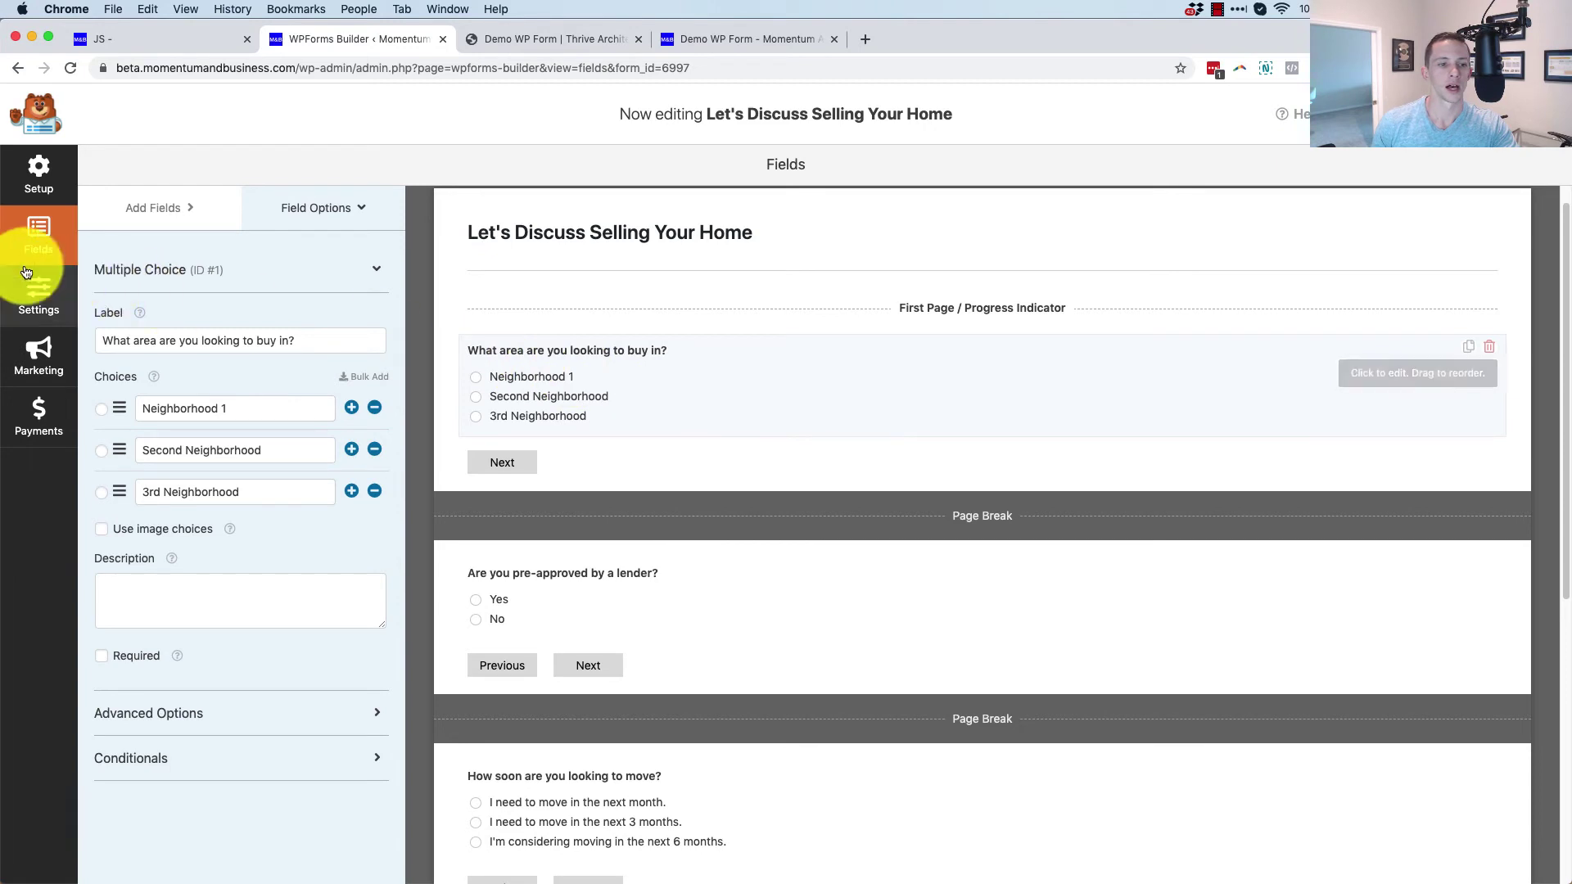
pyautogui.click(149, 222)
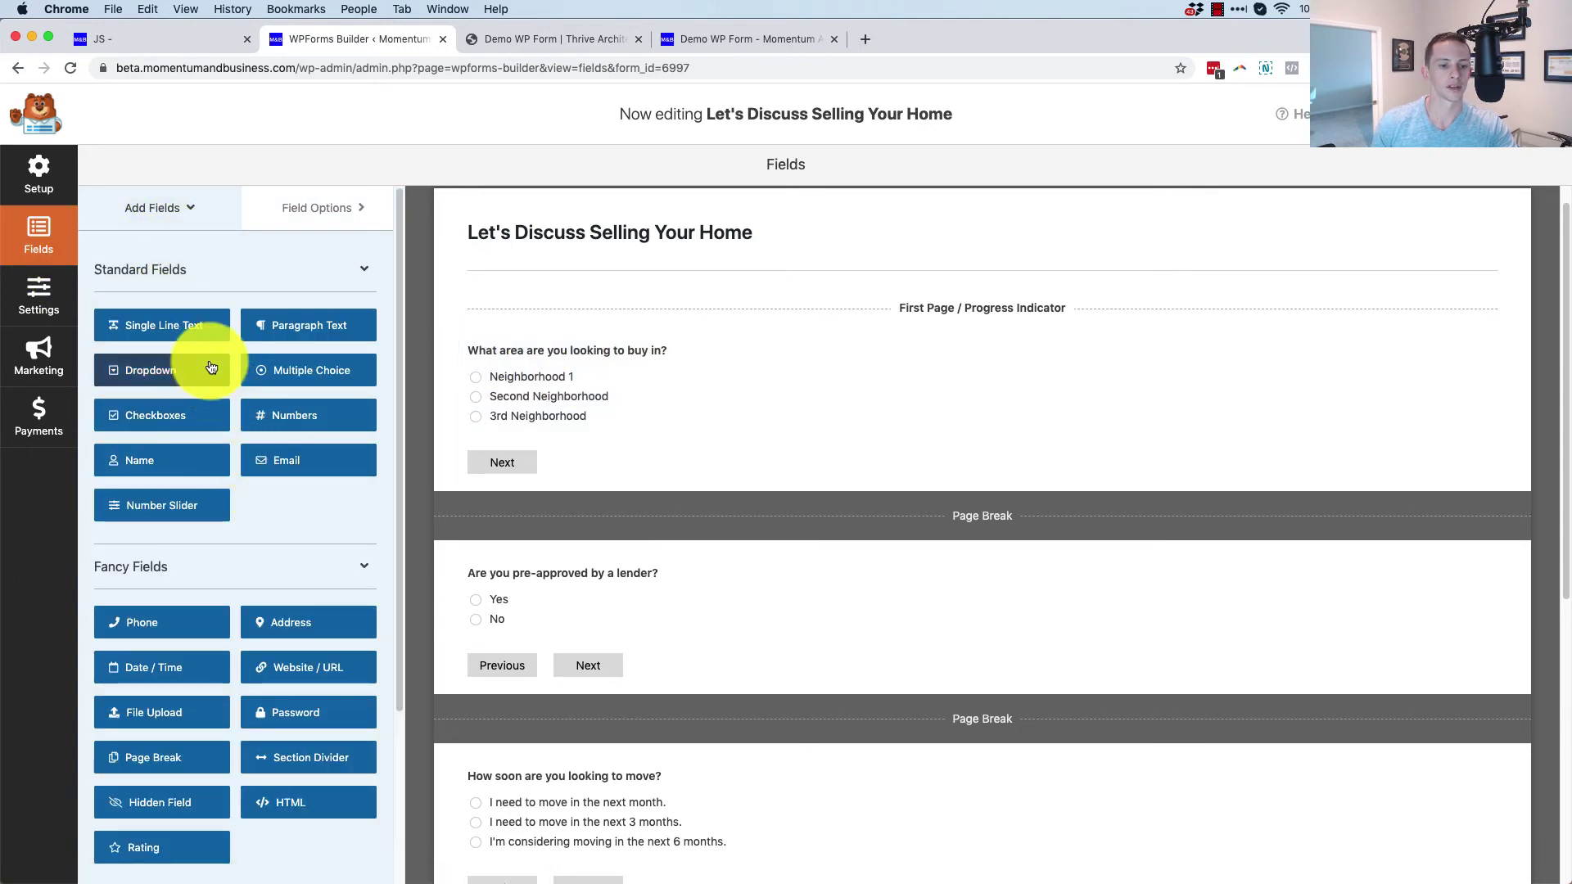
pyautogui.scroll(-3, 234, 368)
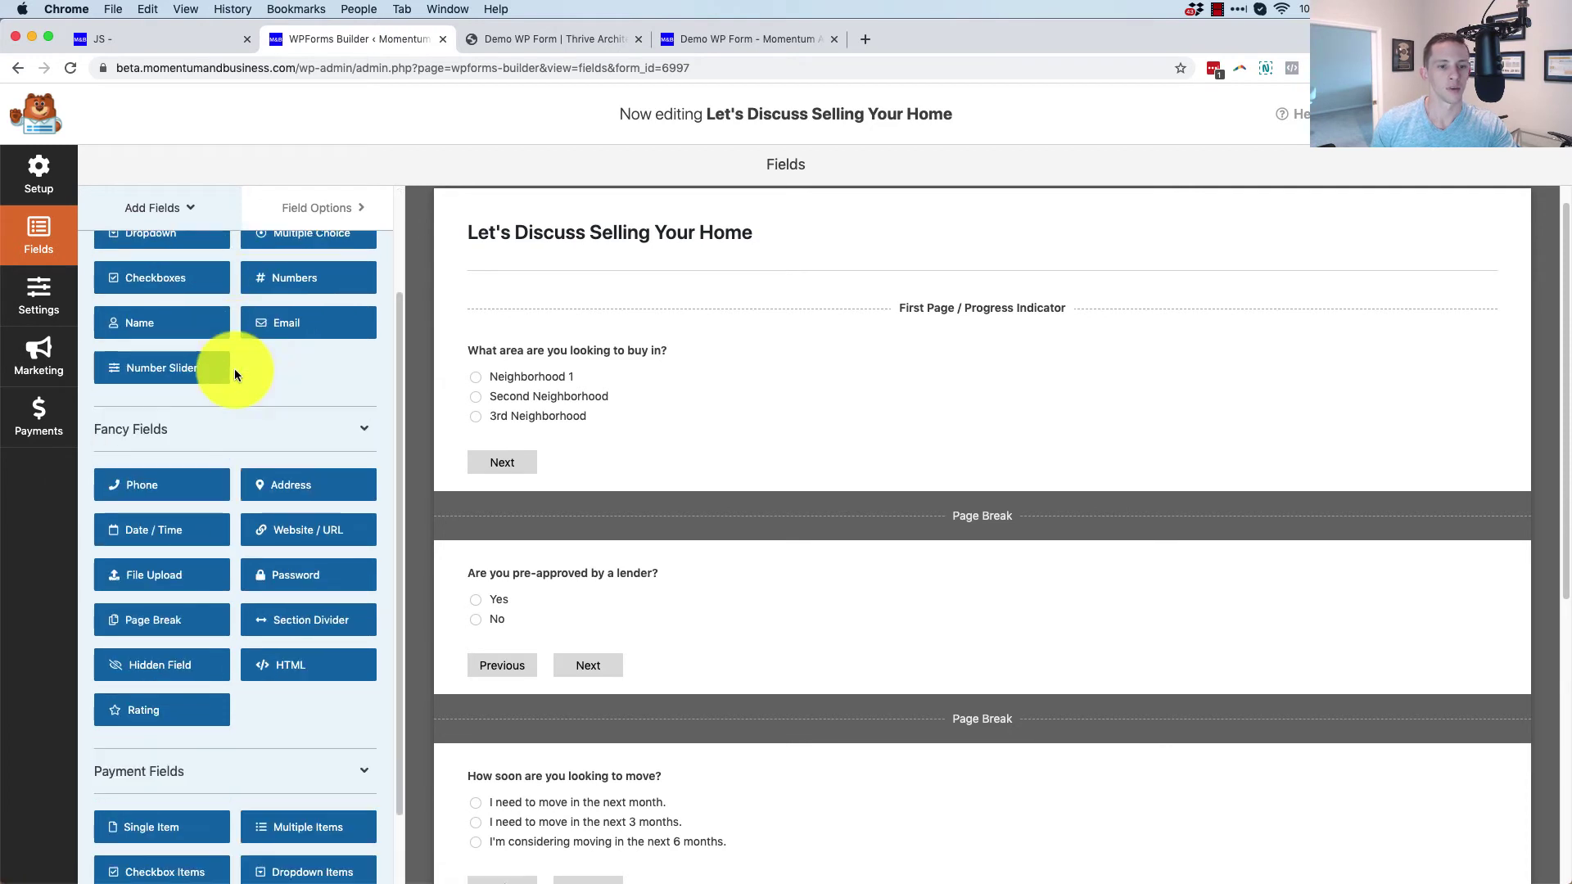
pyautogui.scroll(-1, 278, 401)
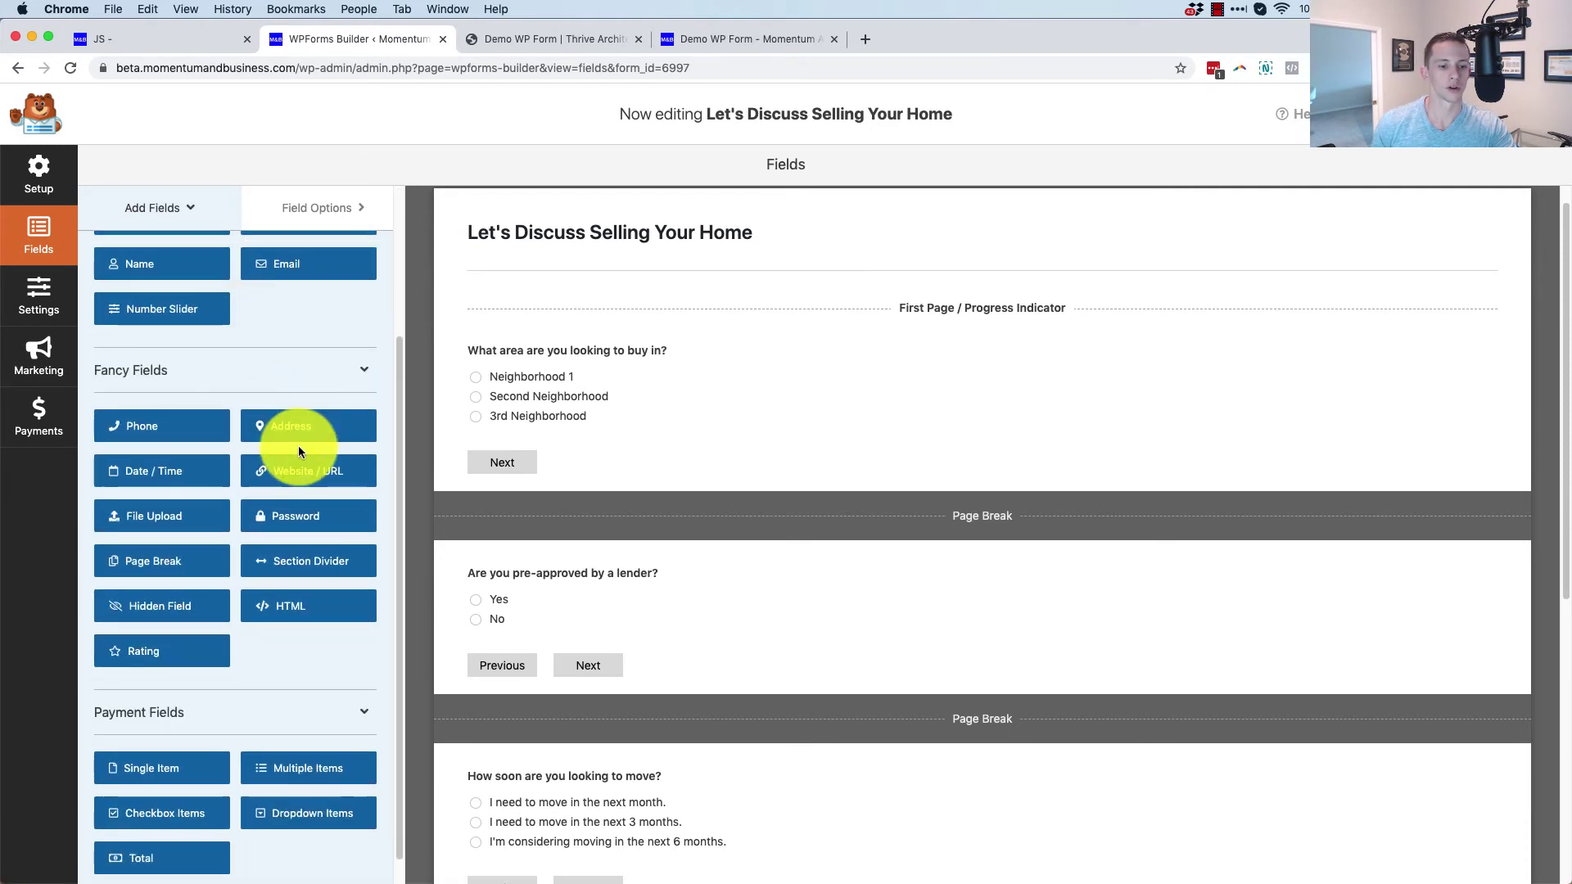
pyautogui.scroll(3, 298, 447)
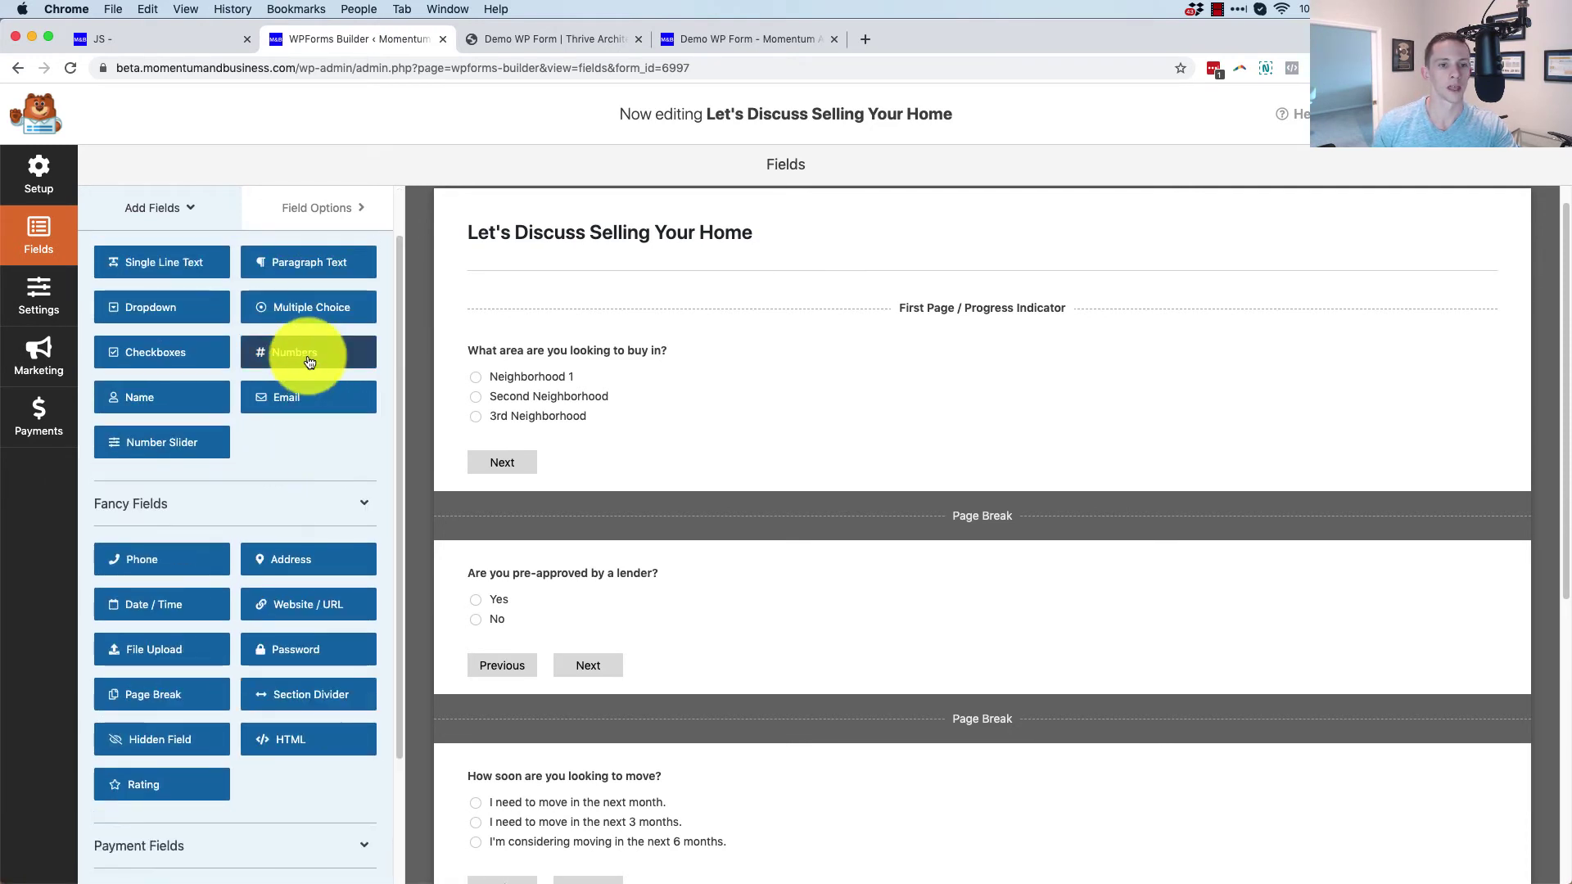
pyautogui.moveTo(310, 308); pyautogui.dragTo(606, 622)
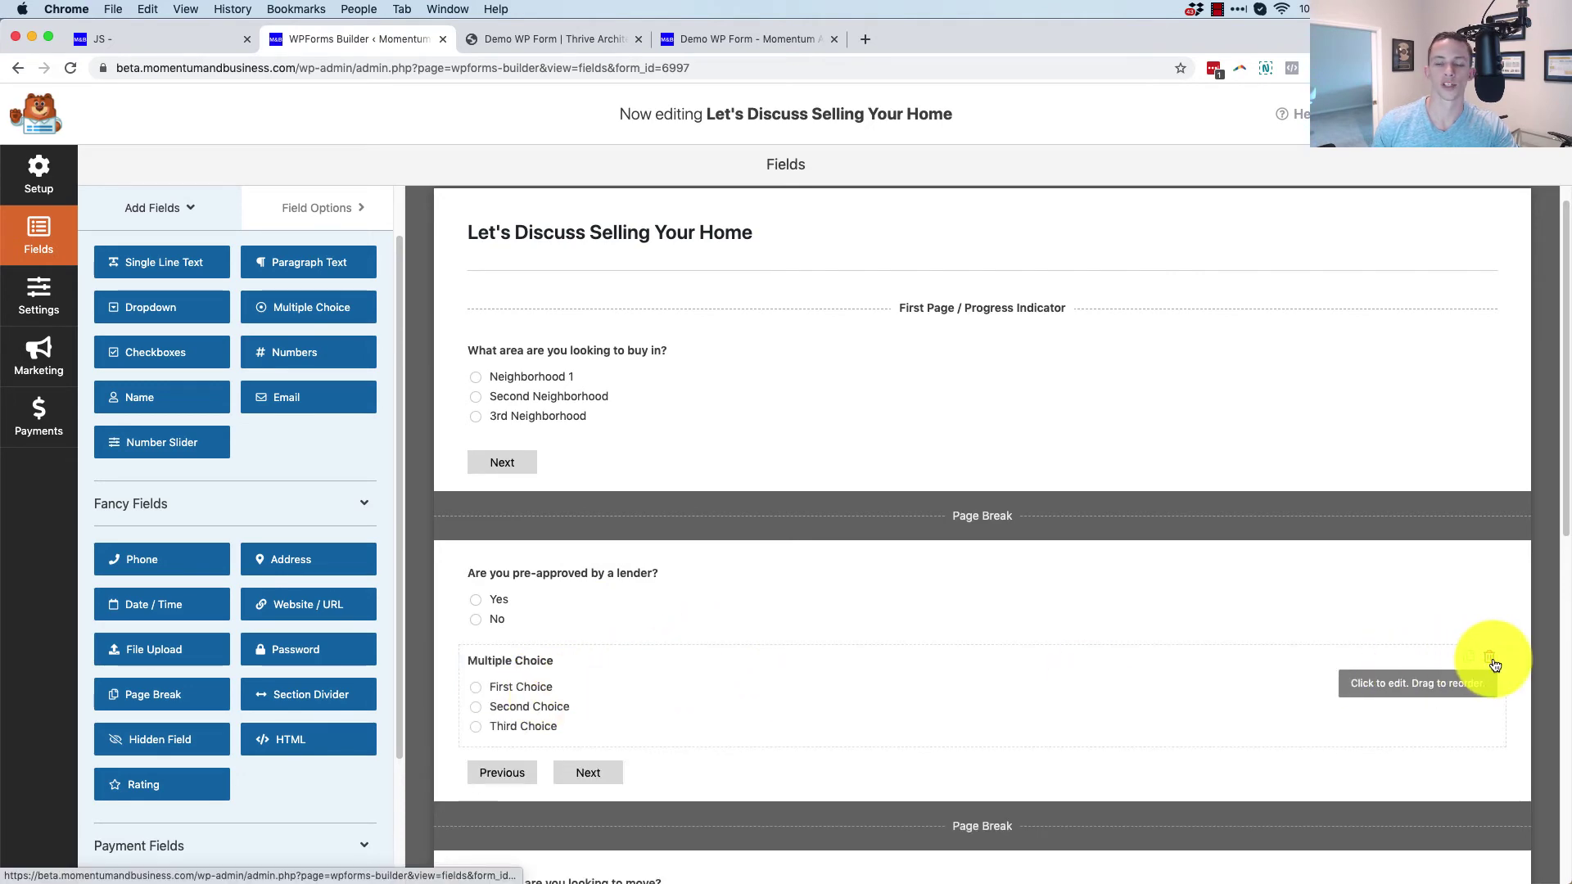
pyautogui.click(1490, 659)
pyautogui.click(743, 532)
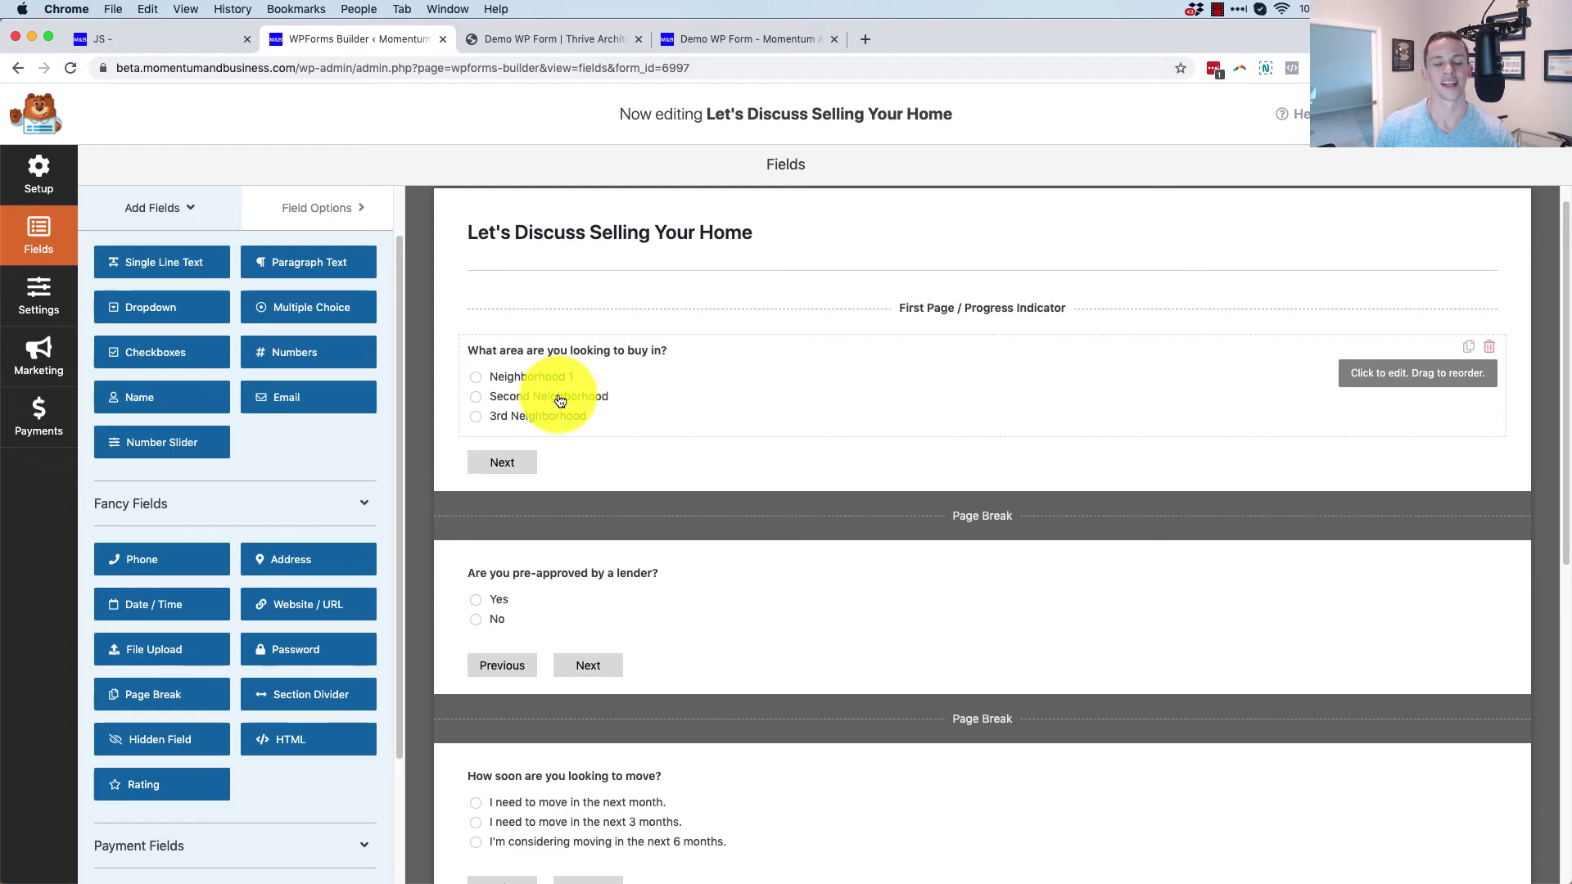
# - Paste wpforms_radio_next into the area question's CSS Classes
pyautogui.click(695, 386)
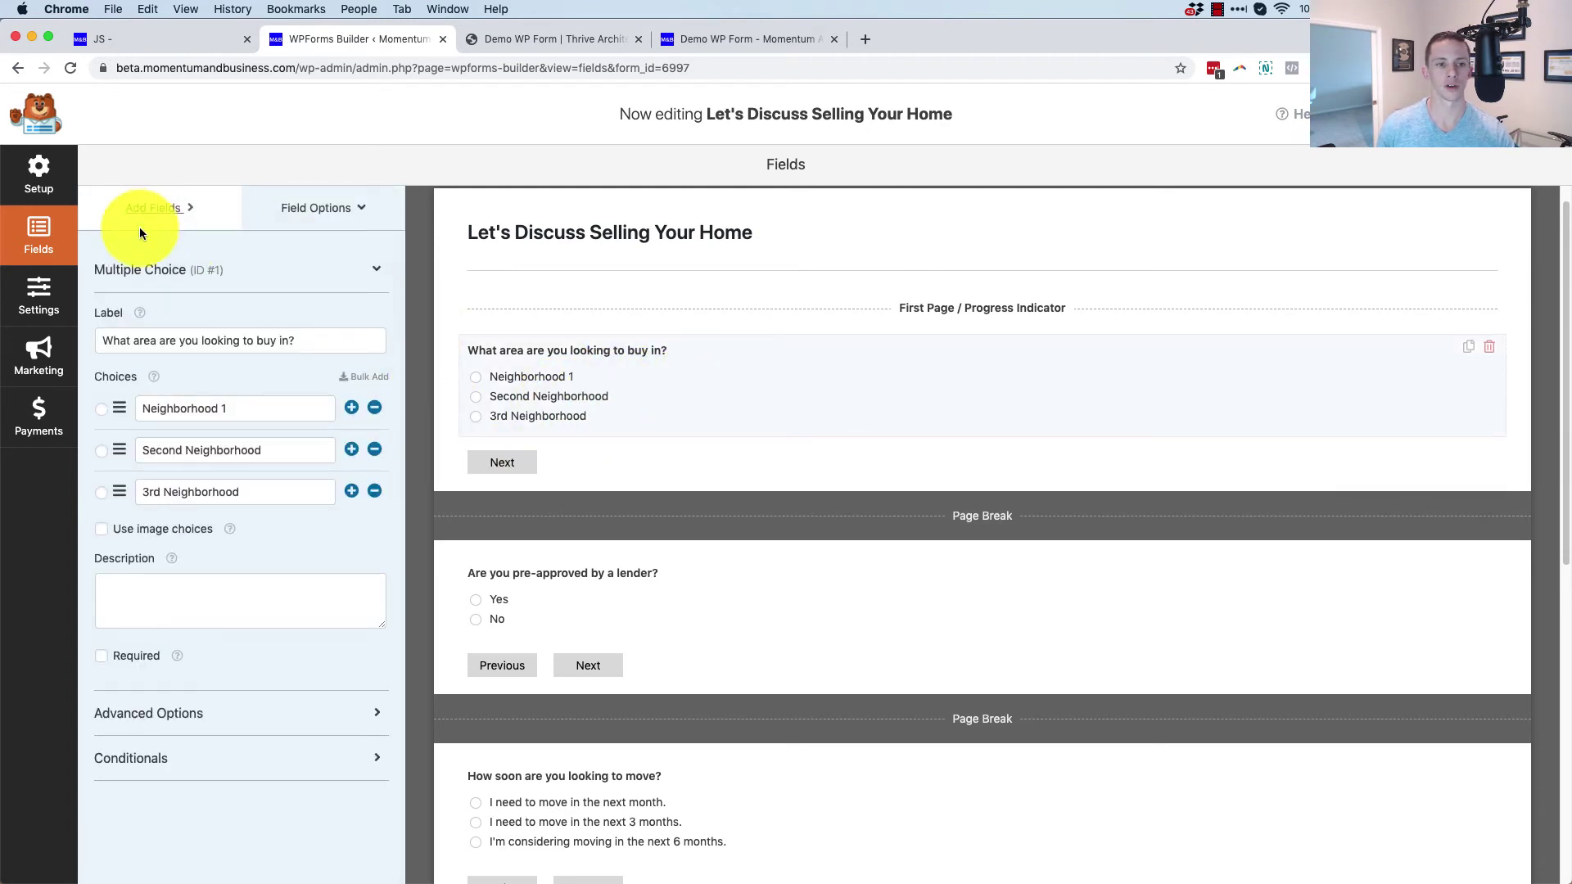
pyautogui.click(221, 719)
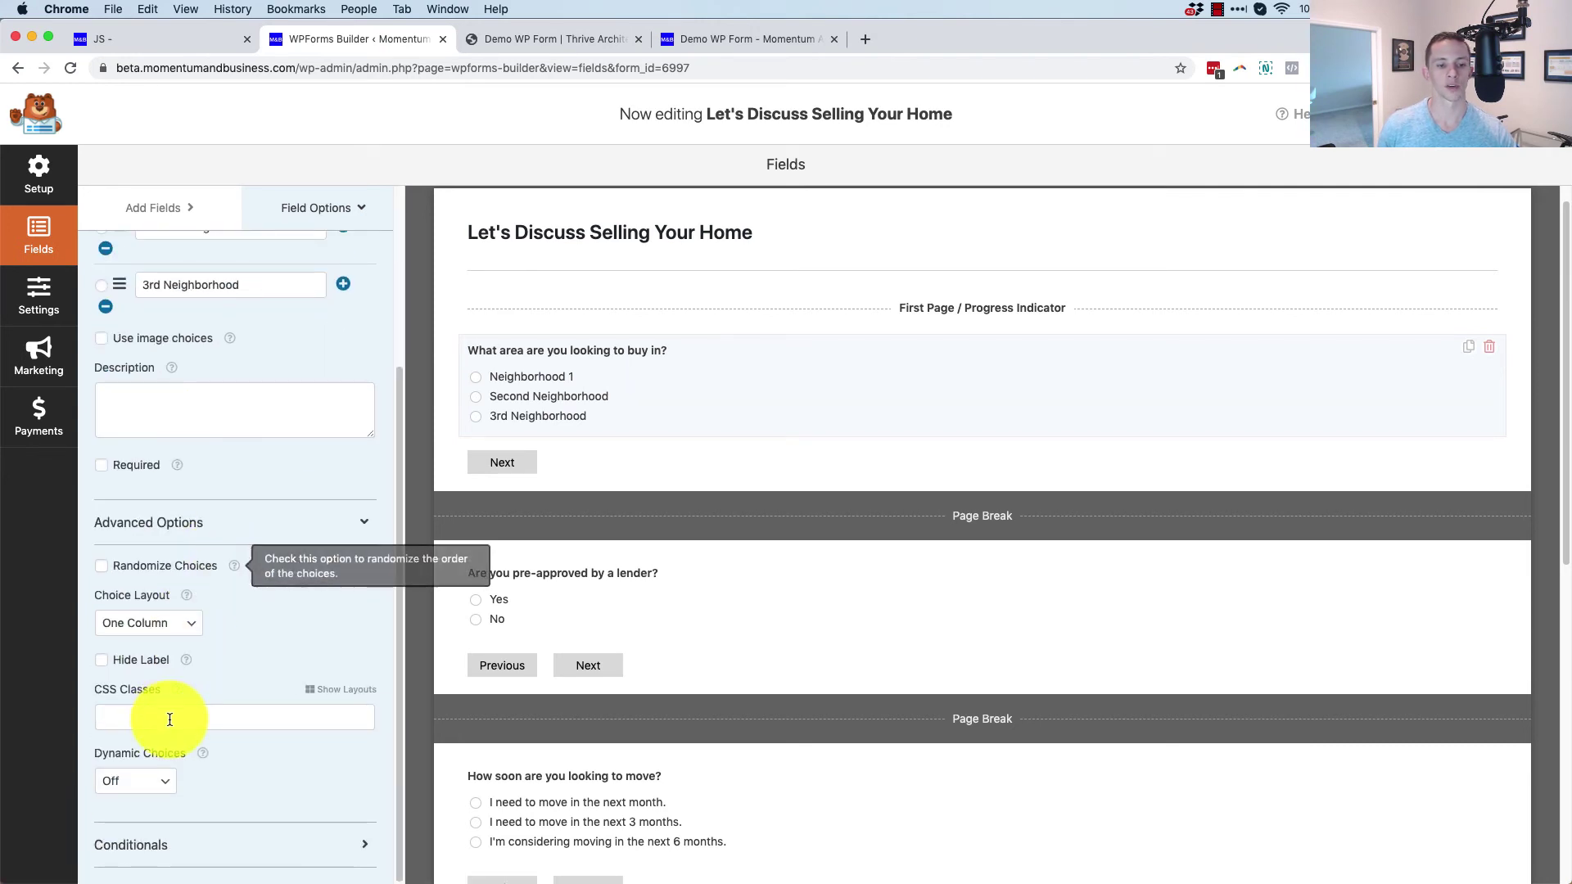
pyautogui.click(169, 719)
pyautogui.write('wpforms_radio_next')
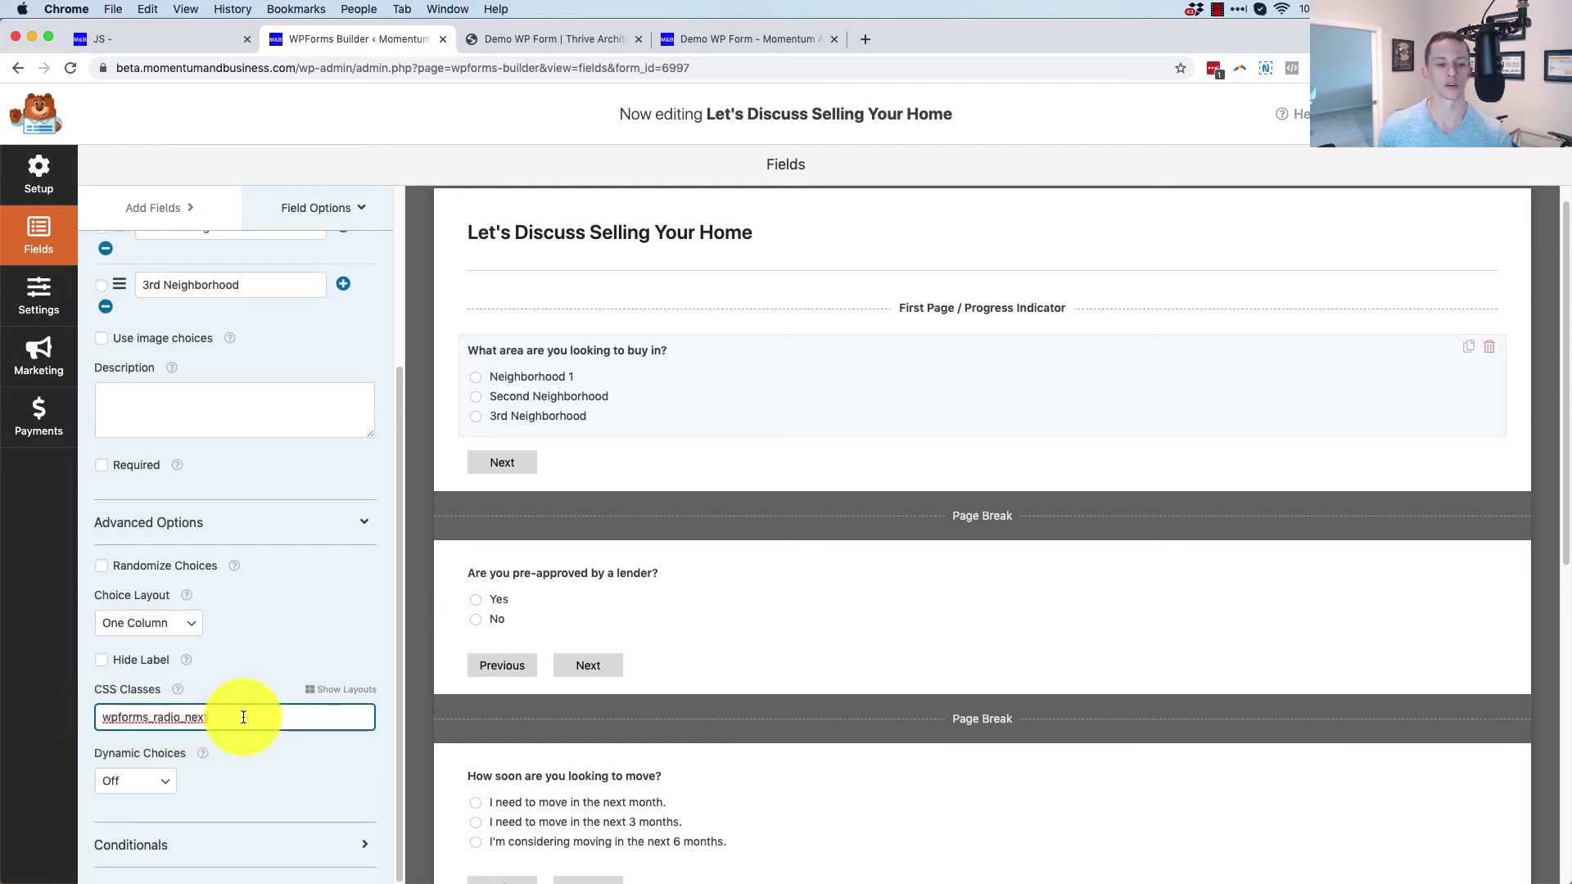
# - Add wpforms_radio_next to the lender pre-approval question's CSS Classes
pyautogui.click(748, 603)
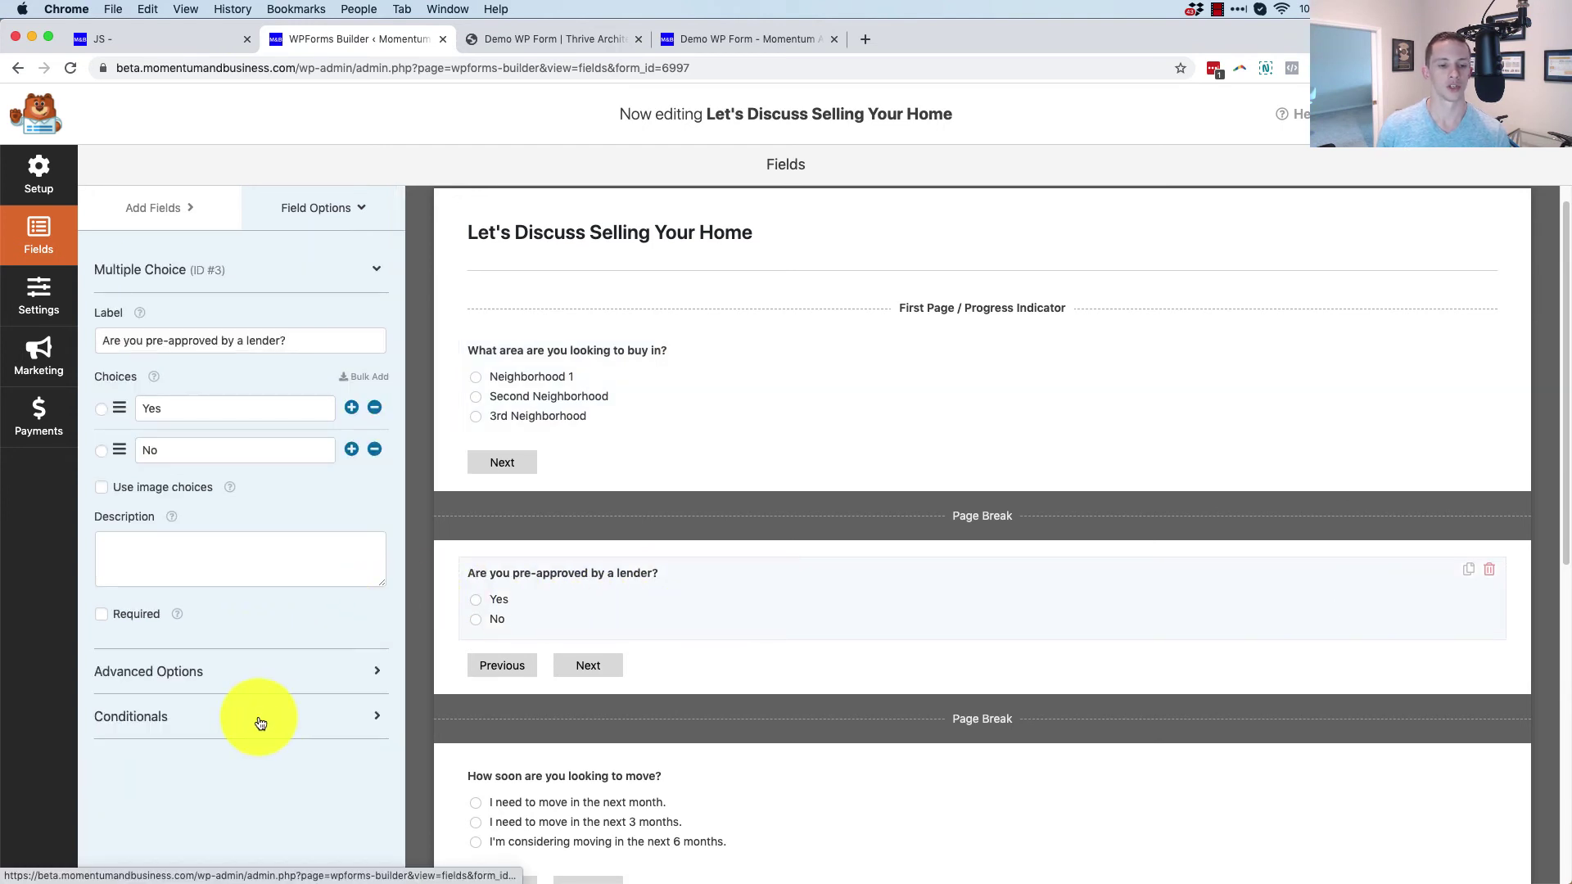
pyautogui.click(217, 672)
pyautogui.scroll(-3, 214, 735)
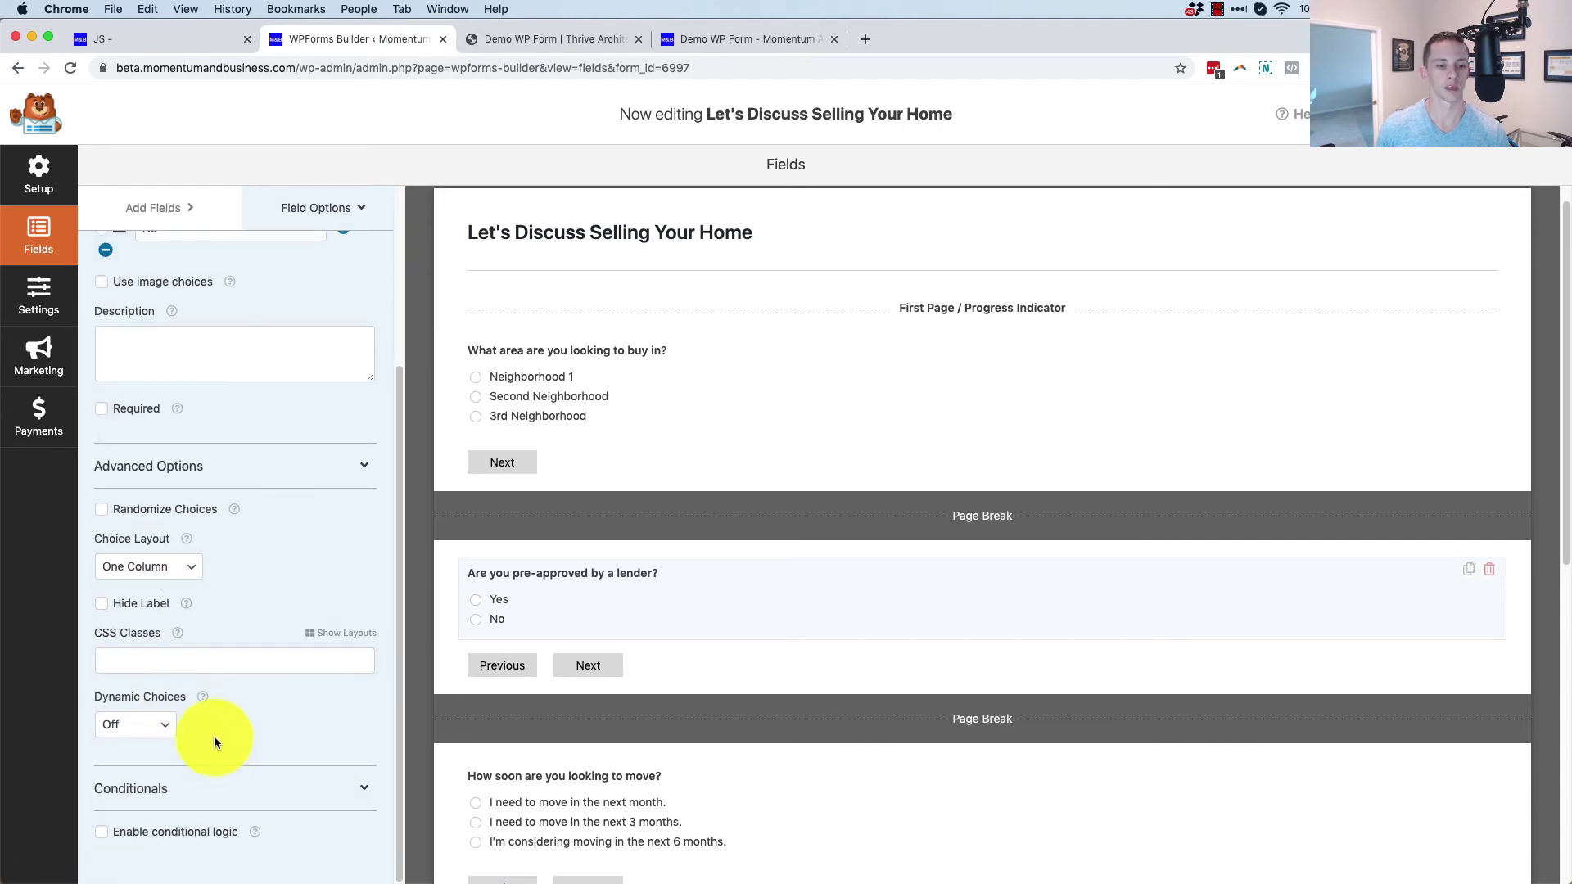
pyautogui.write('wpforms_radio_next')
# - Give the moving-timeline question the wpforms_radio_next CSS class as well
pyautogui.scroll(-3, 605, 663)
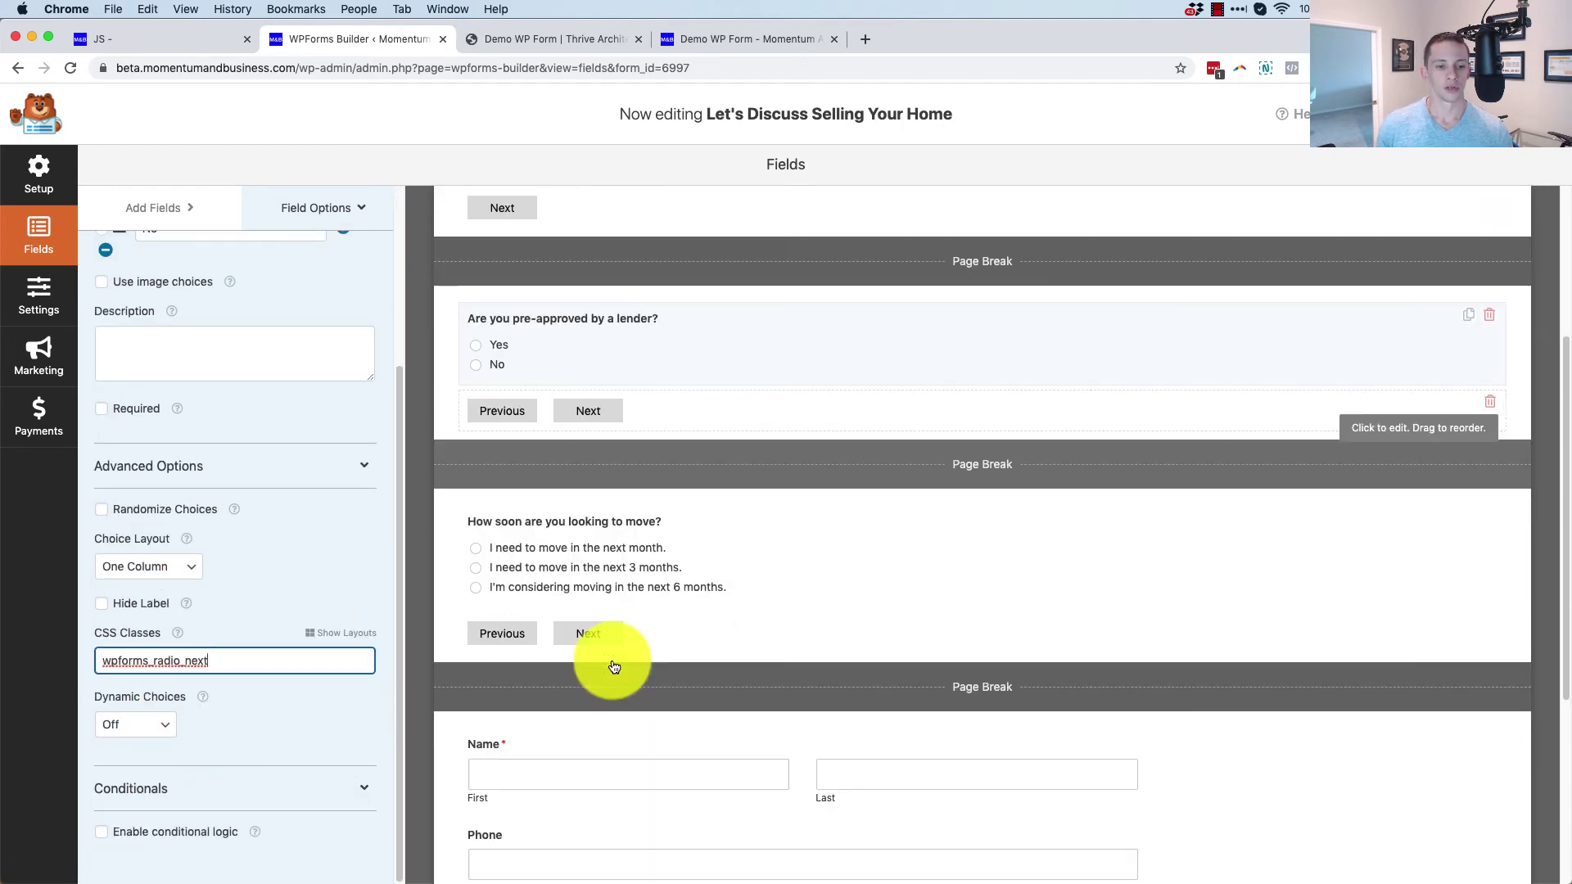
pyautogui.click(788, 564)
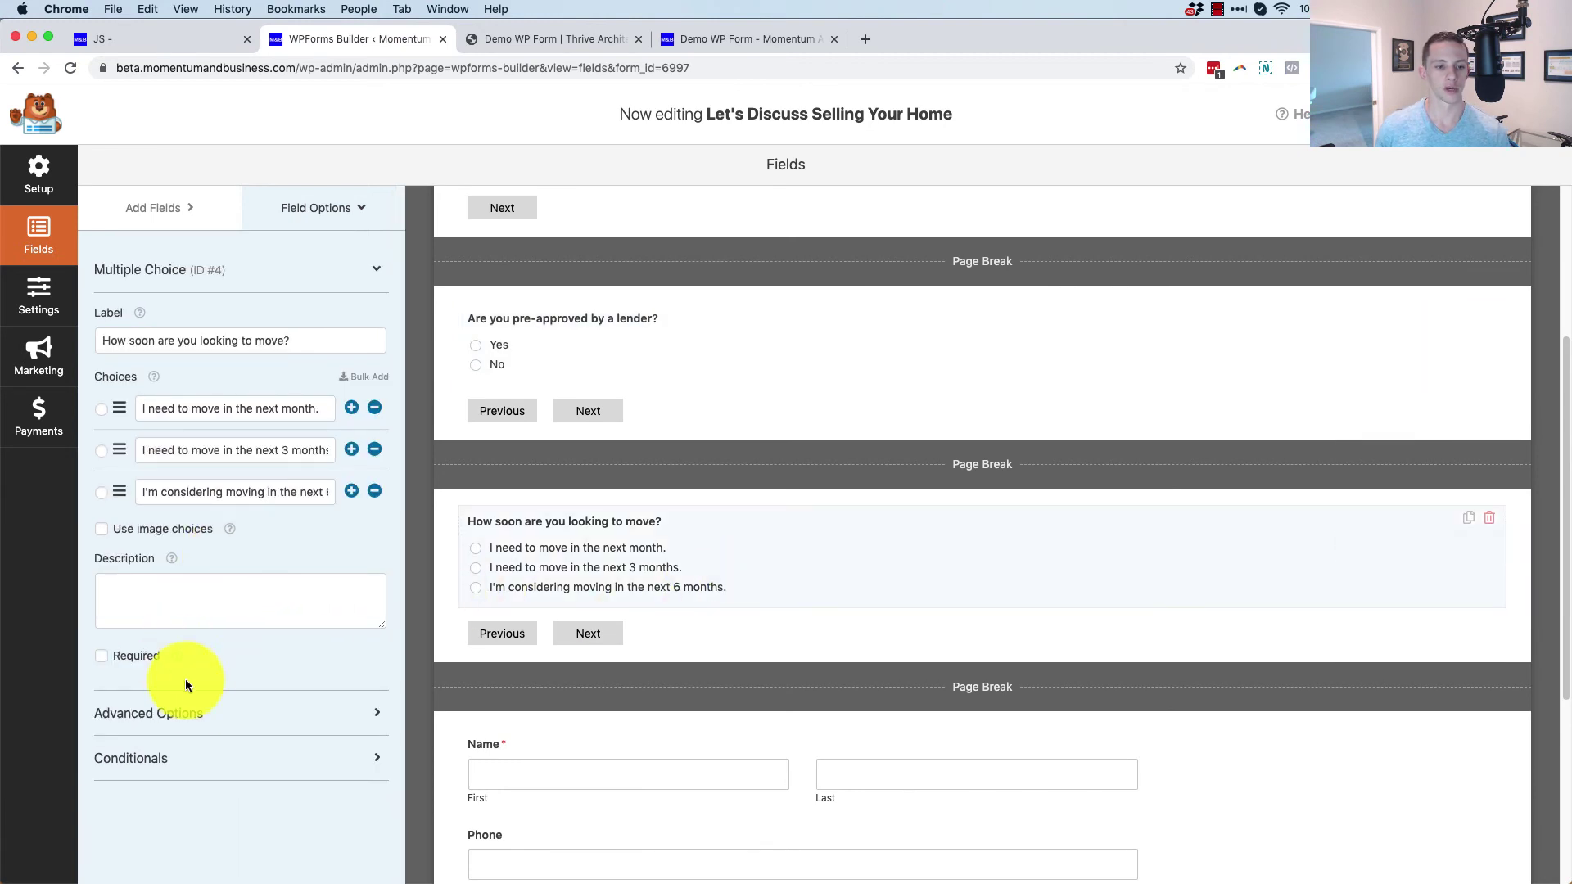
pyautogui.click(270, 721)
pyautogui.scroll(-2, 196, 710)
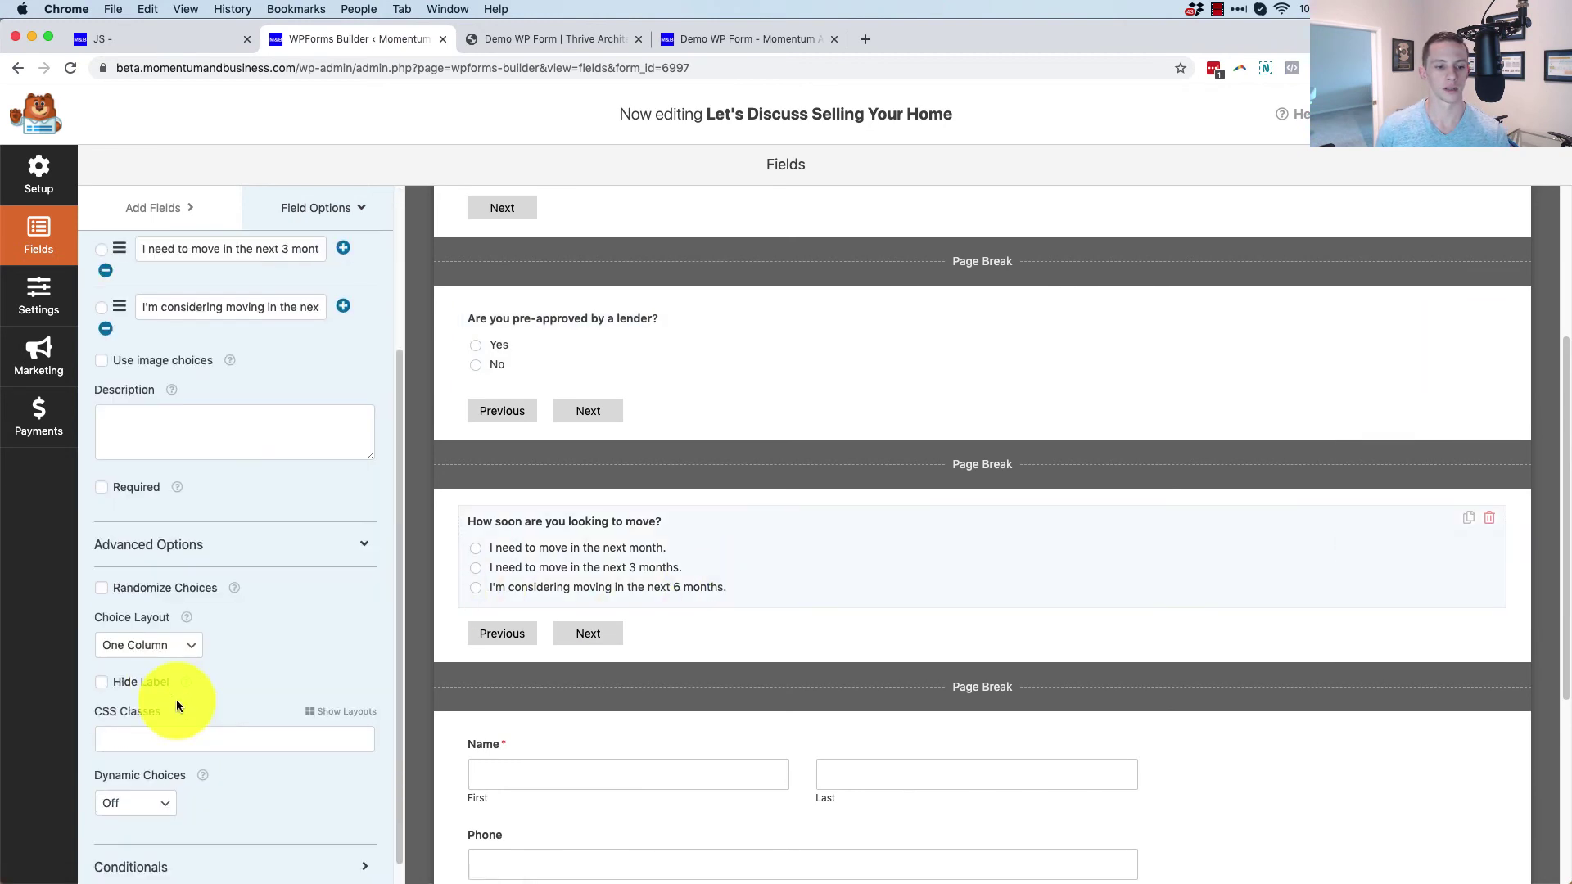
pyautogui.click(189, 735)
pyautogui.write('wpforms_radio_next')
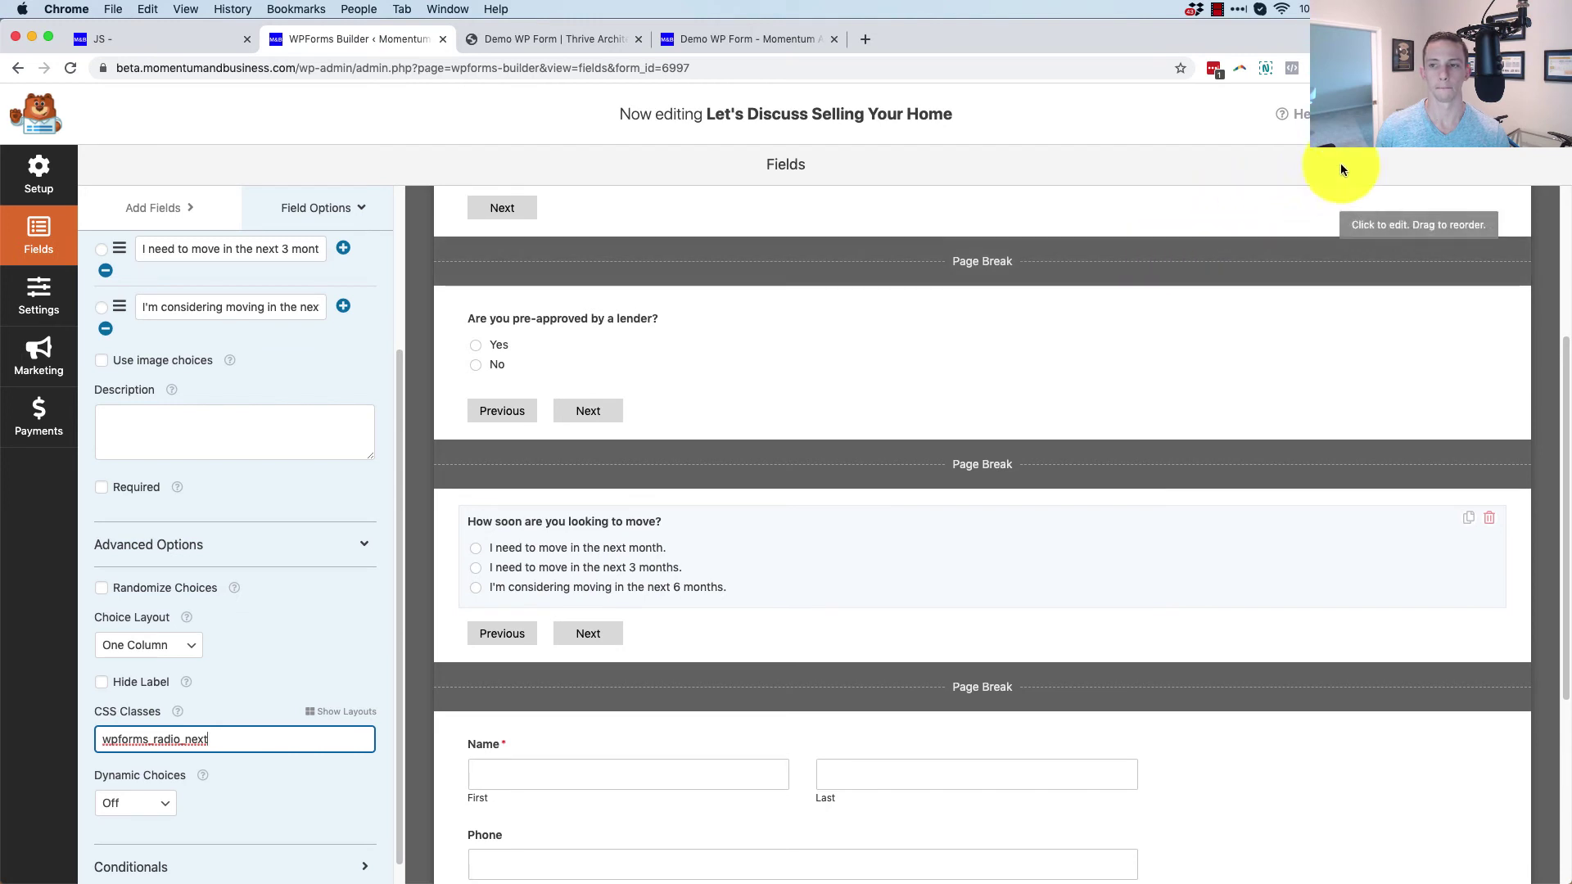
pyautogui.click(757, 528)
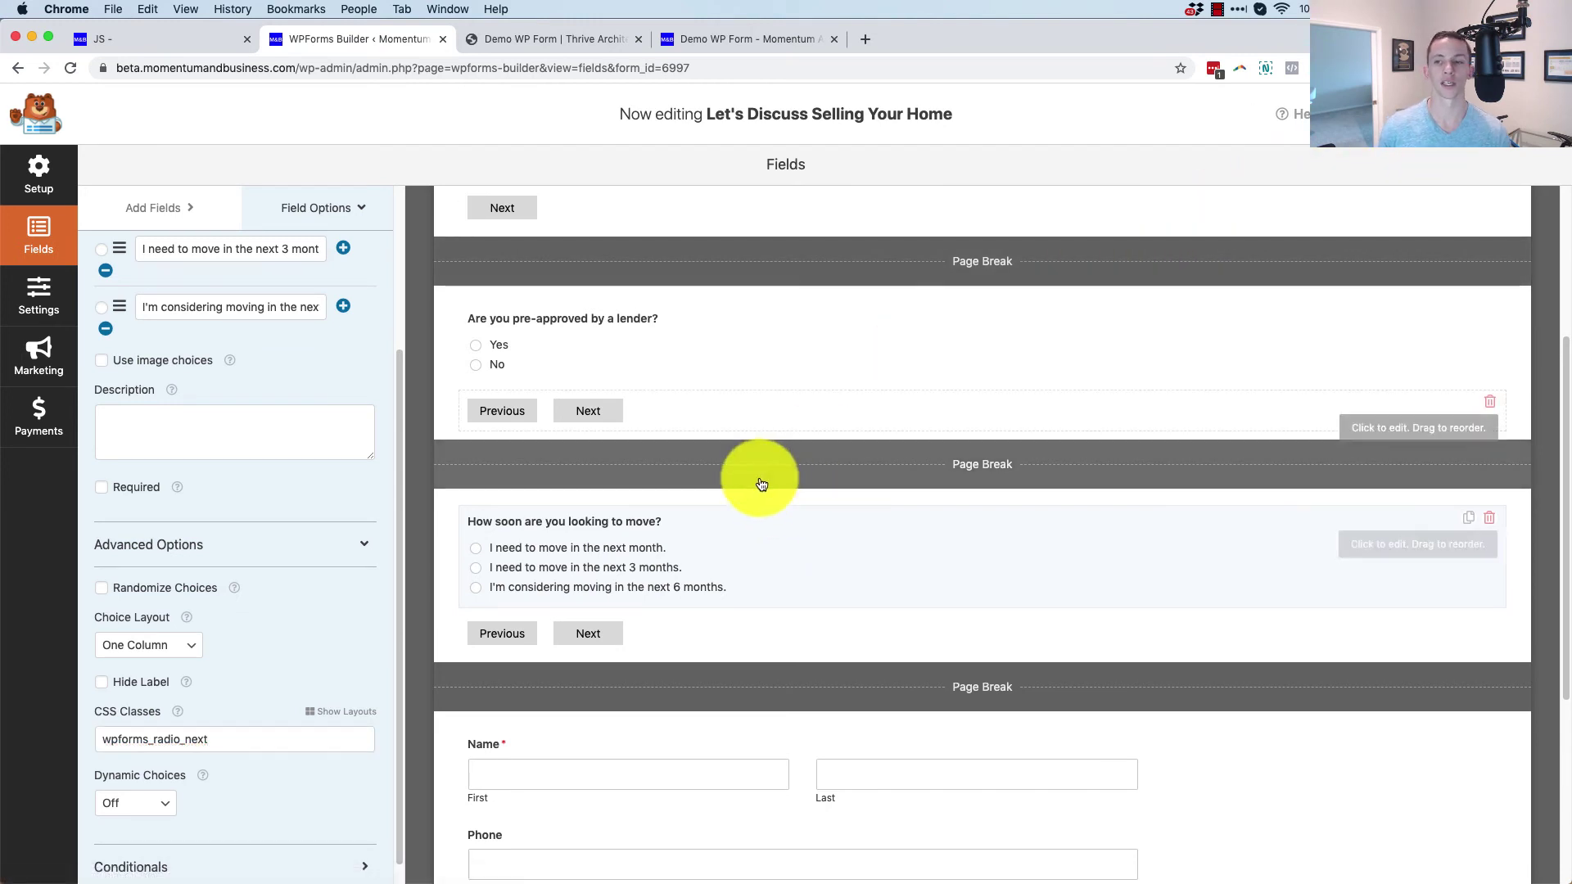
# - Purge the page cache via Performance > Purge From Cache and reload the Demo WP Form preview
pyautogui.click(725, 36)
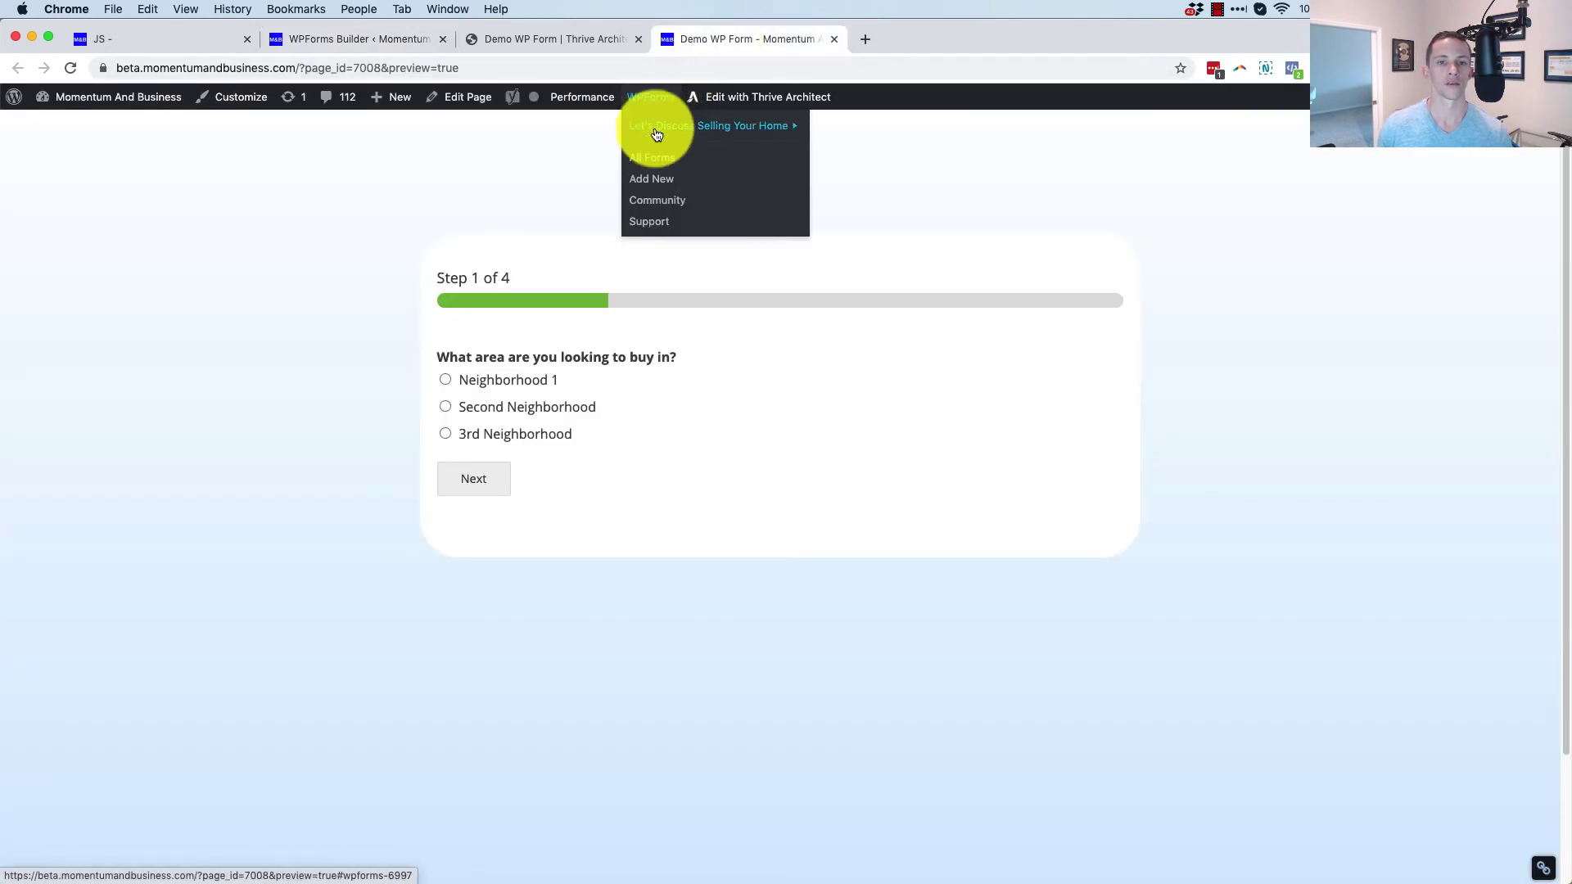
pyautogui.moveTo(593, 100)
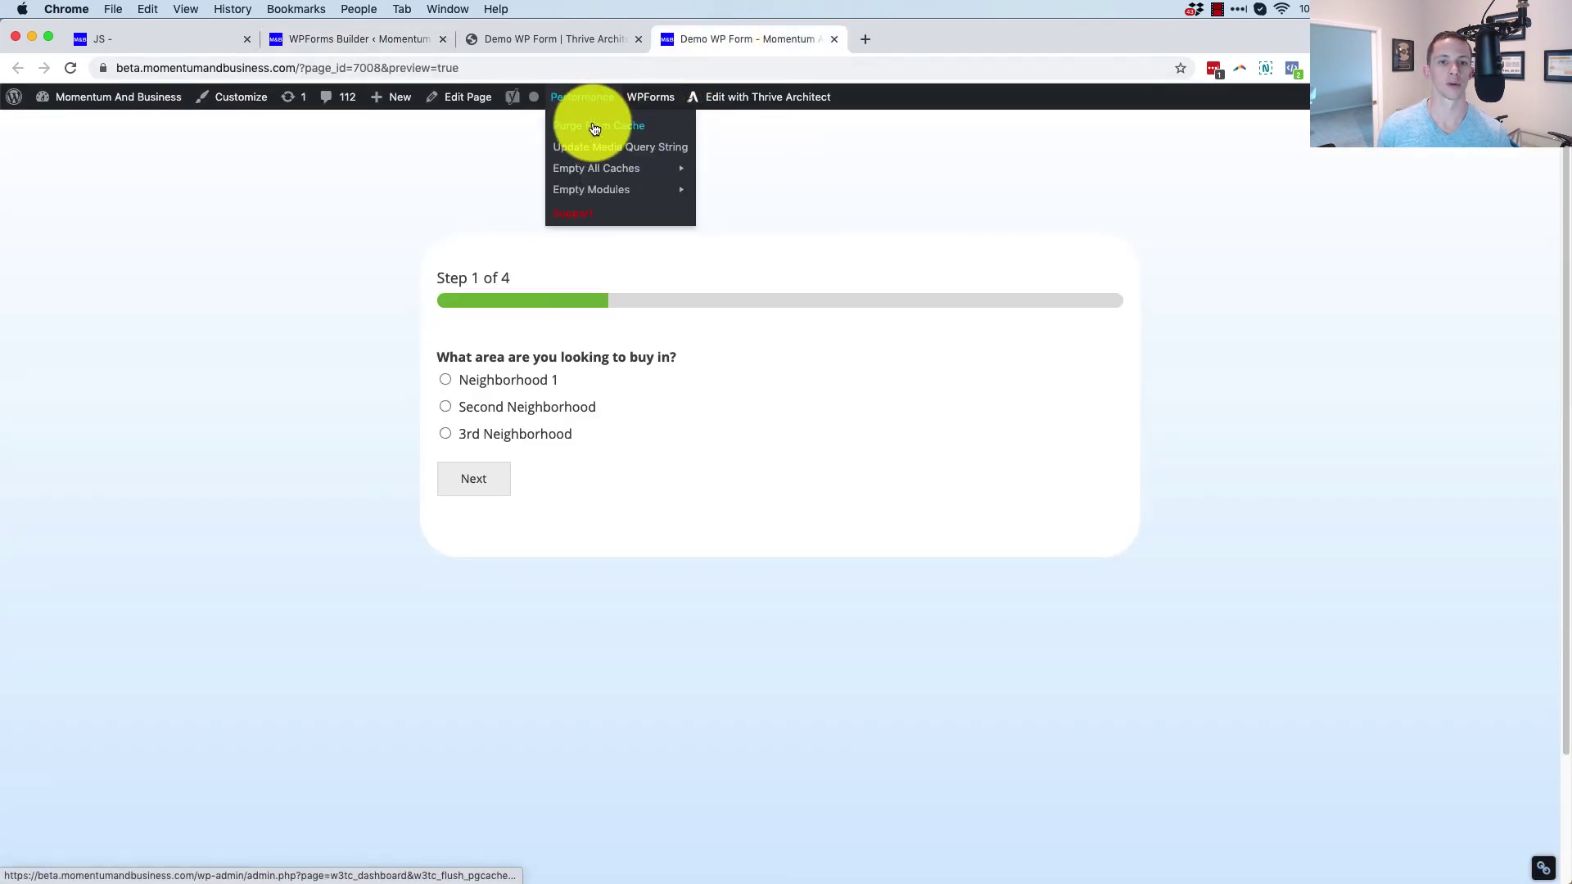
pyautogui.click(594, 127)
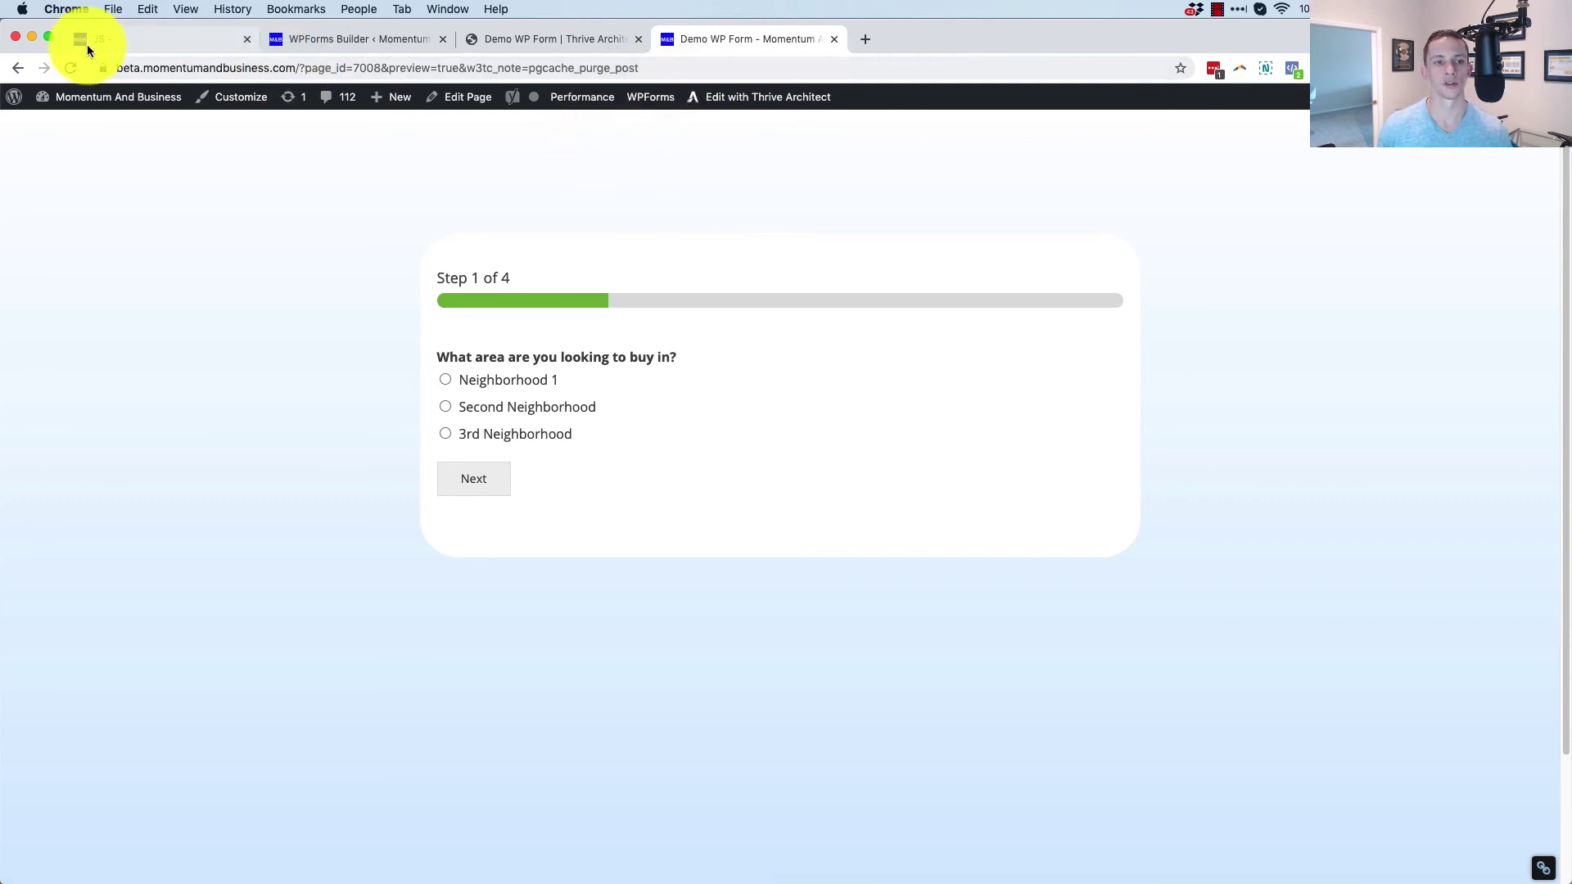
pyautogui.click(71, 66)
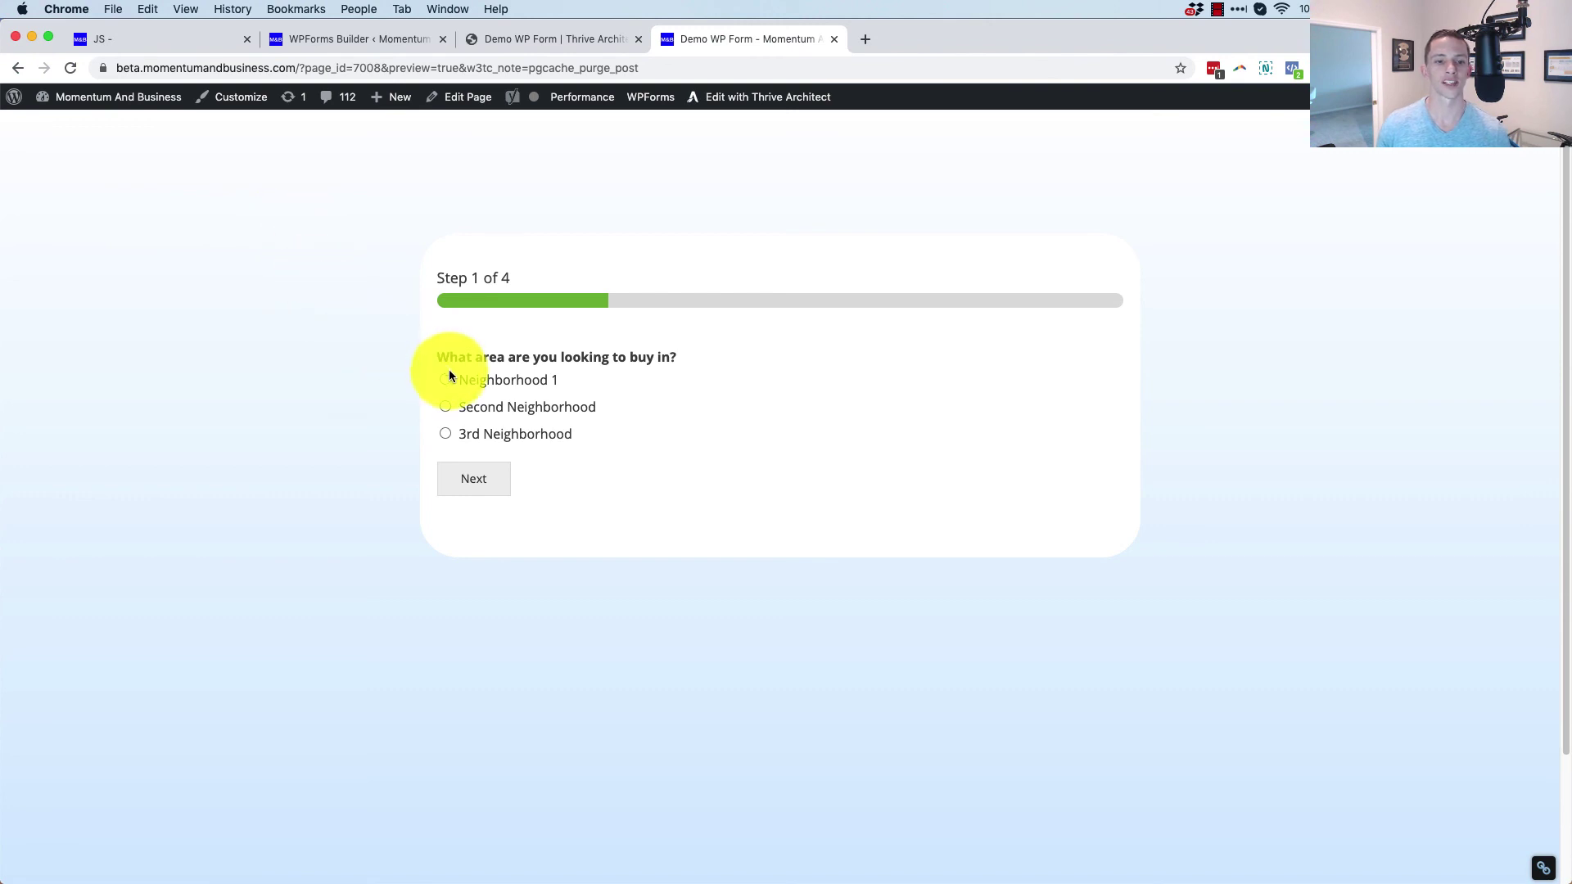
# - Answer Neighborhood 1, the lender question and 'within 3 months' to test auto-advance
pyautogui.click(481, 382)
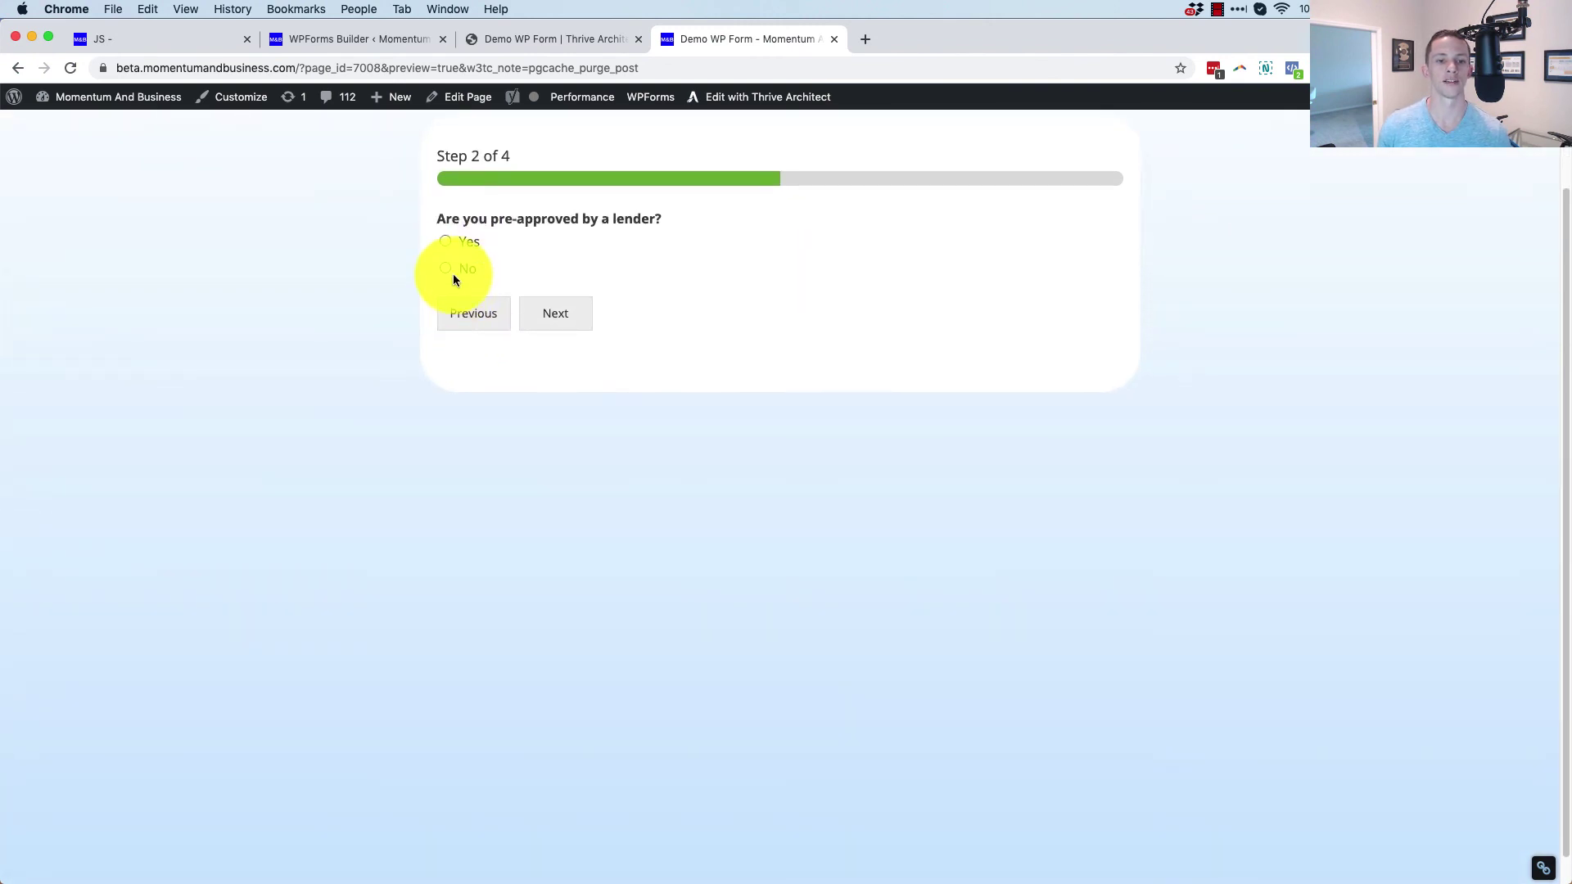
pyautogui.click(460, 268)
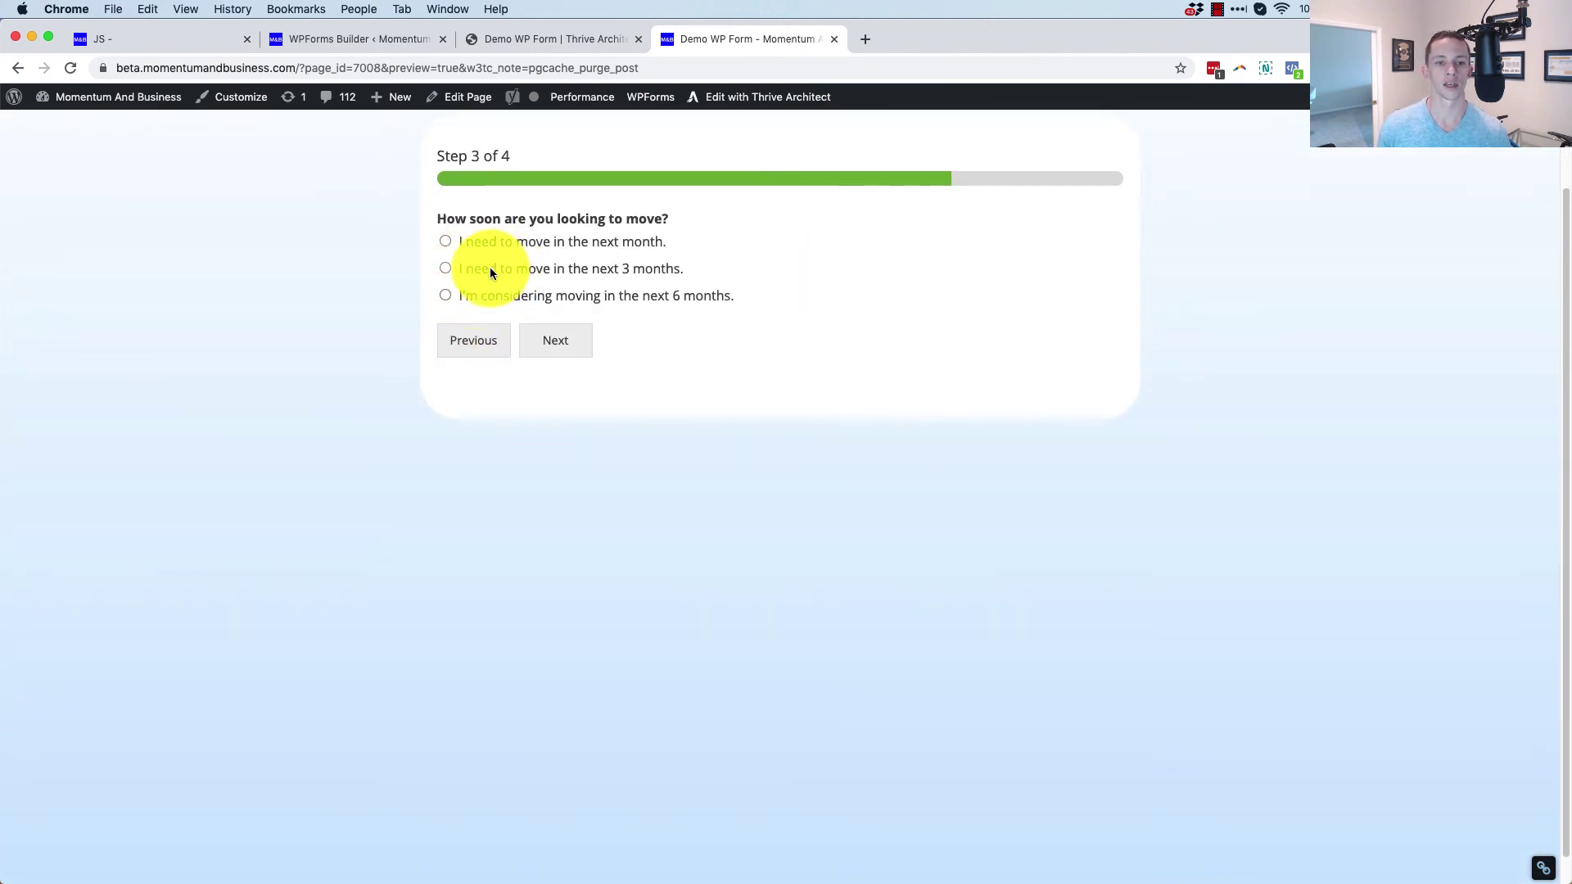
pyautogui.click(490, 267)
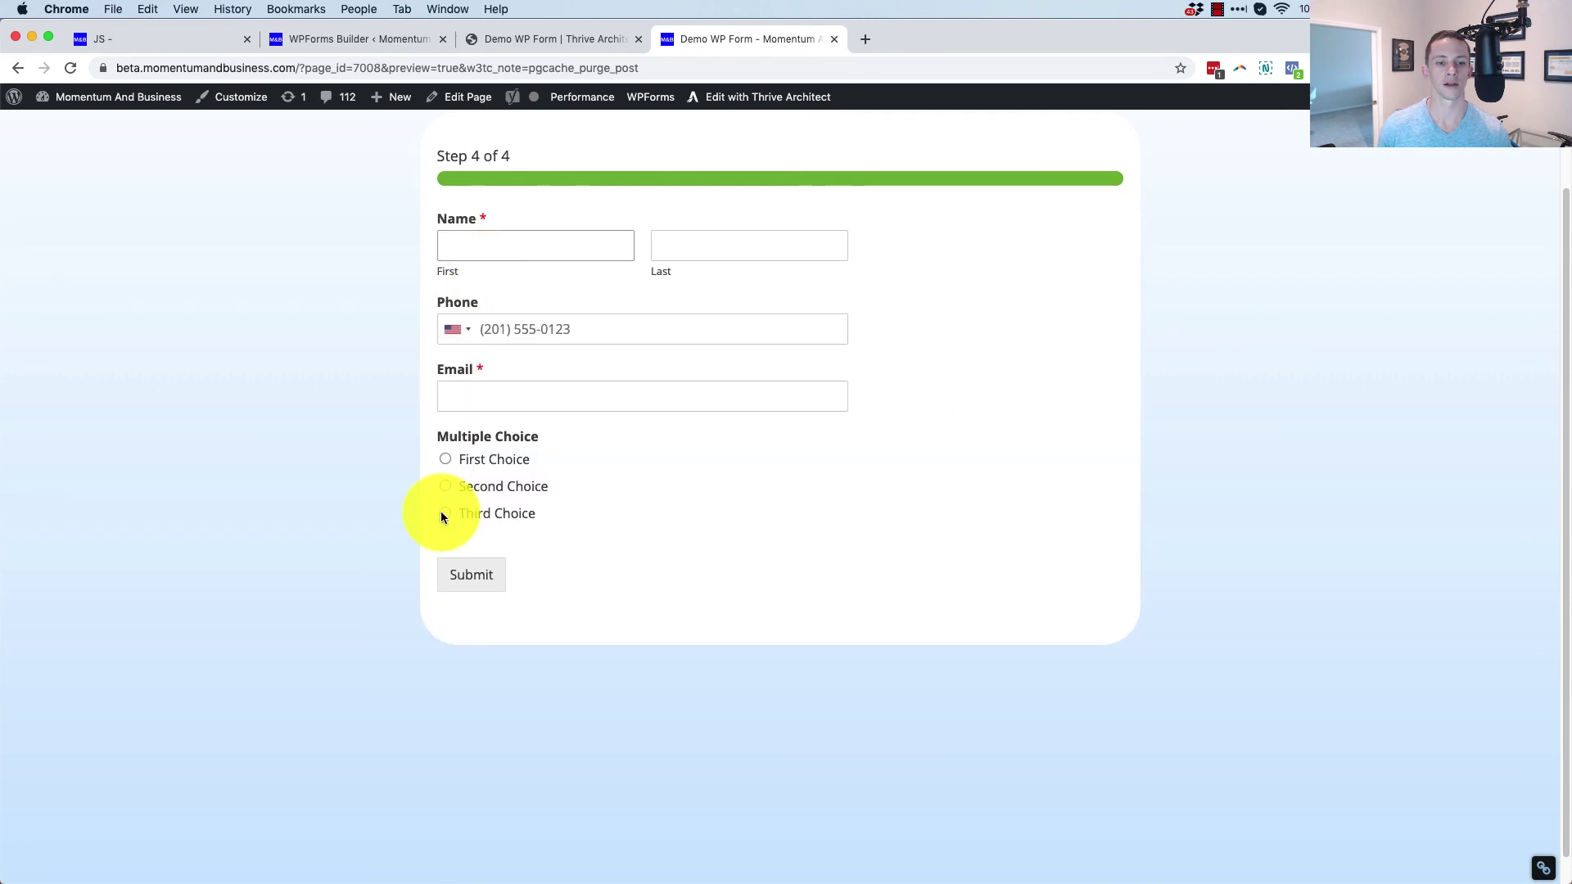
# - Reload and retest: first neighborhood, lender No then Yes, moving within 3 months
pyautogui.click(66, 67)
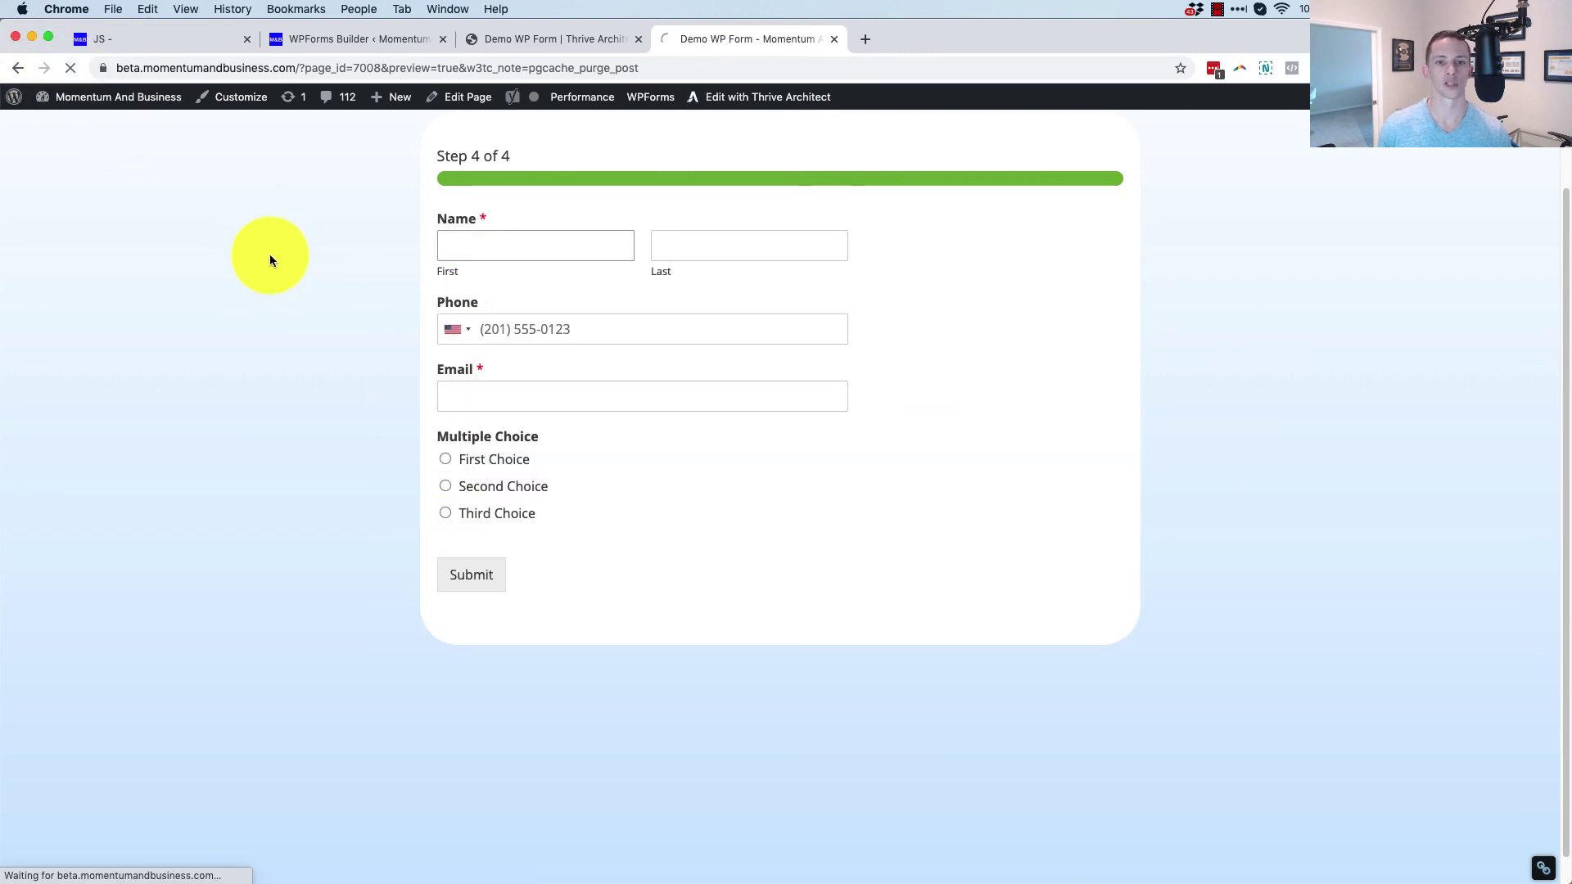
pyautogui.click(460, 259)
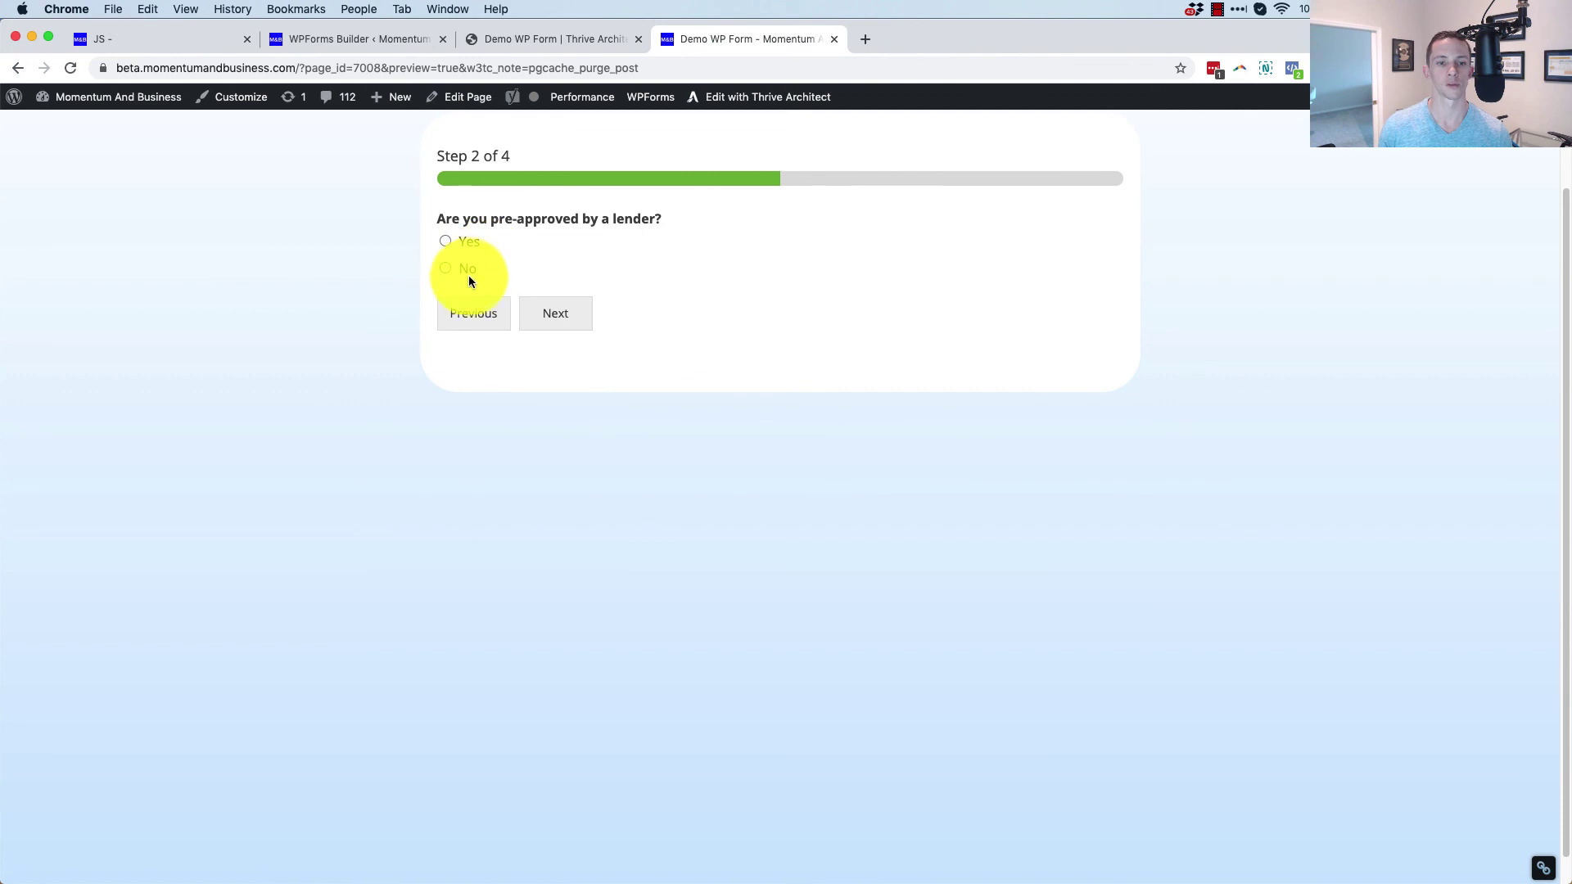
pyautogui.click(465, 269)
pyautogui.click(495, 341)
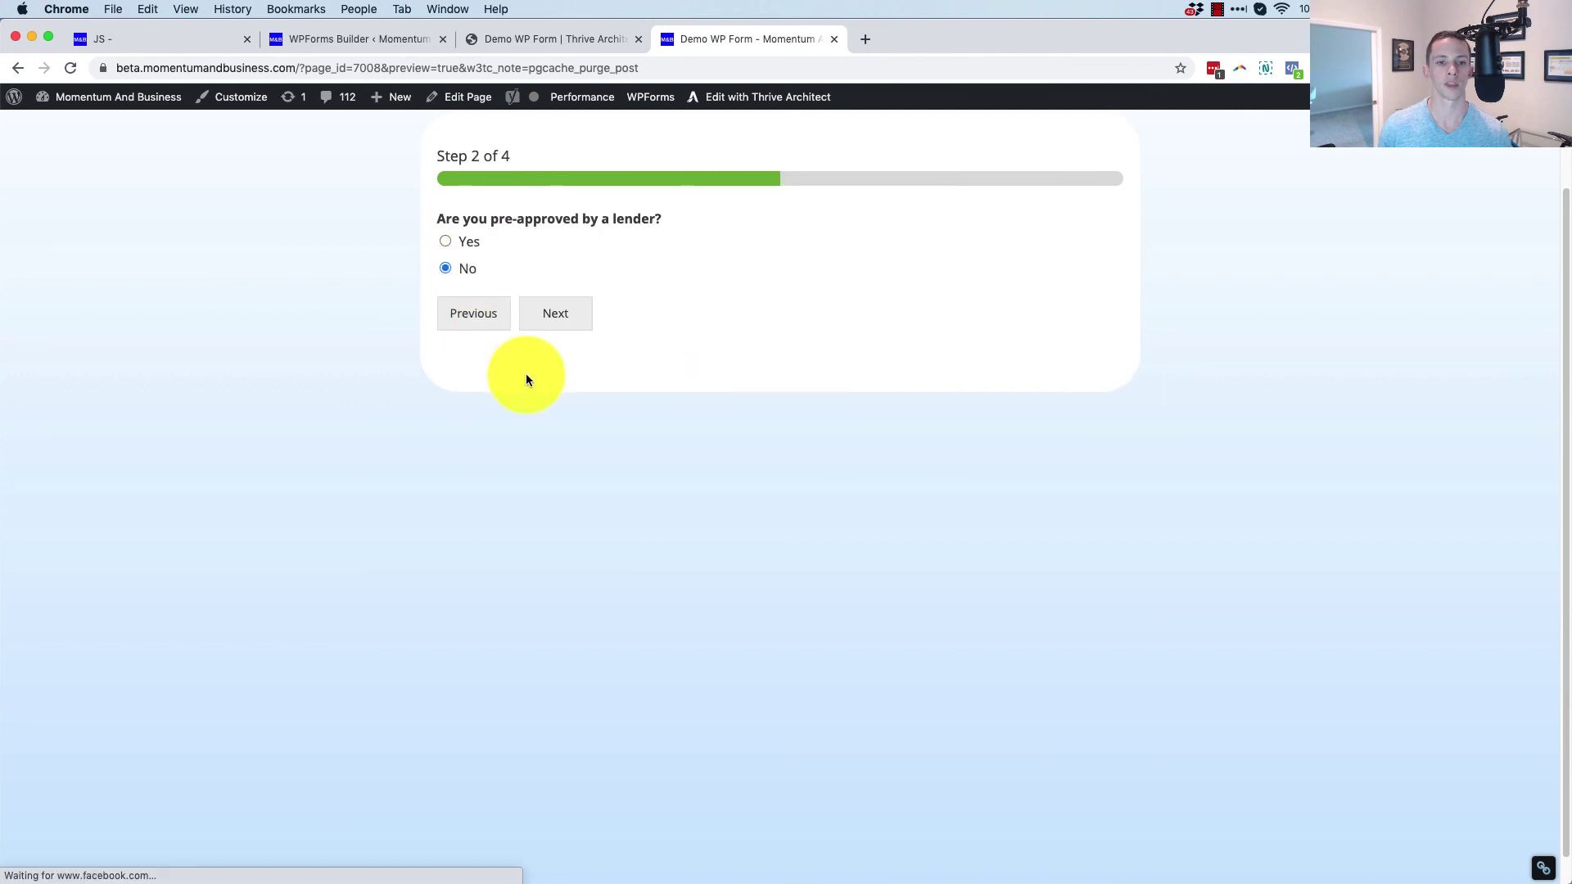
pyautogui.click(463, 243)
pyautogui.click(526, 270)
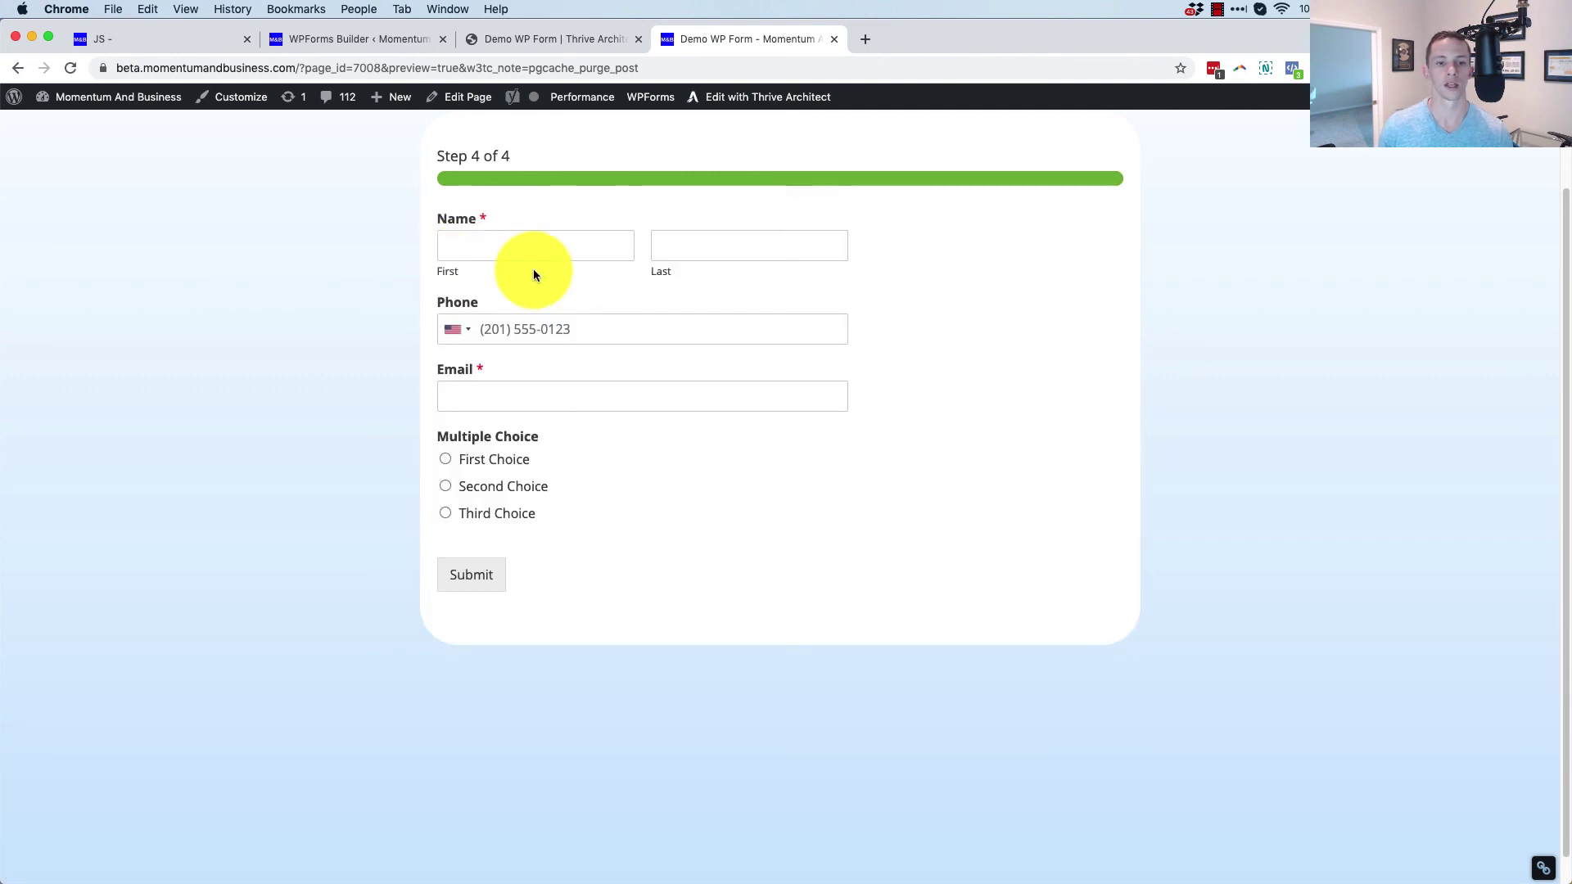